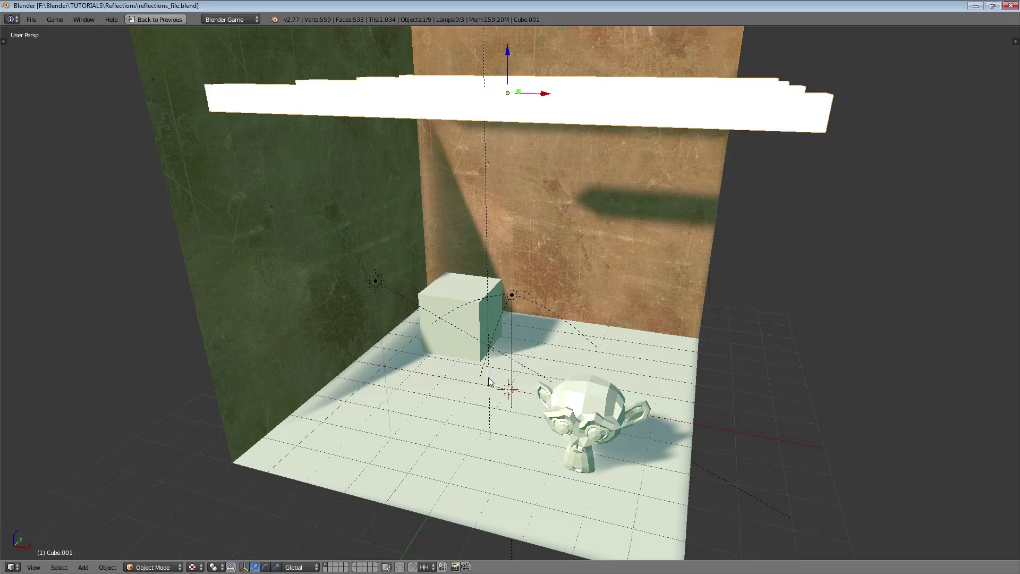
# Select the floor plane of the room.
pyautogui.moveTo(489, 374); pyautogui.dragTo(506, 284, button='middle')
pyautogui.scroll(-2, 447, 292)
pyautogui.scroll(1, 506, 296)
pyautogui.moveTo(549, 345); pyautogui.dragTo(526, 365, button='middle')
pyautogui.rightClick(524, 414)
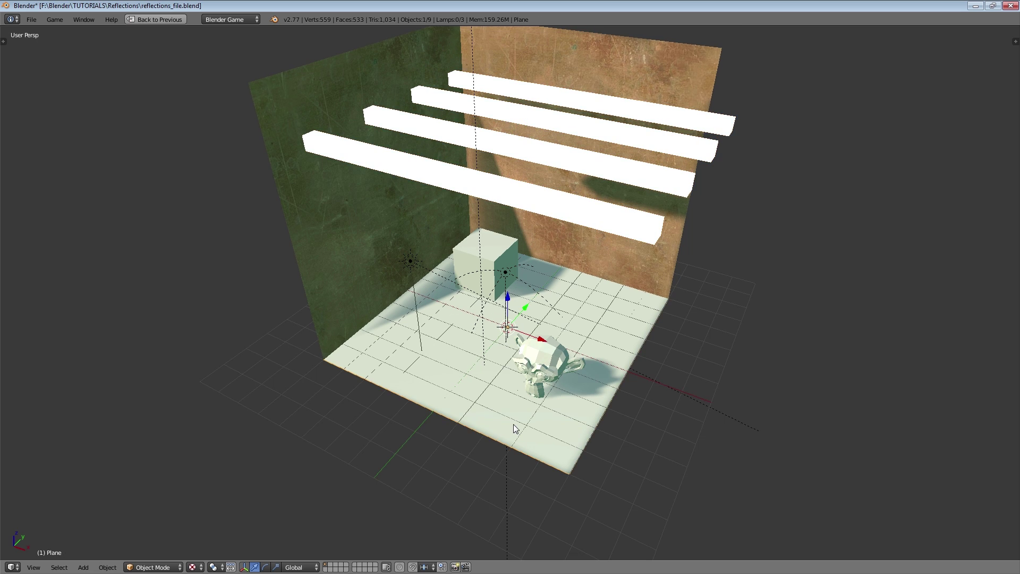
pyautogui.moveTo(525, 414); pyautogui.dragTo(492, 383, button='middle')
pyautogui.scroll(3, 547, 407)
pyautogui.press('g')
pyautogui.rightClick(521, 389)
pyautogui.click(413, 567)
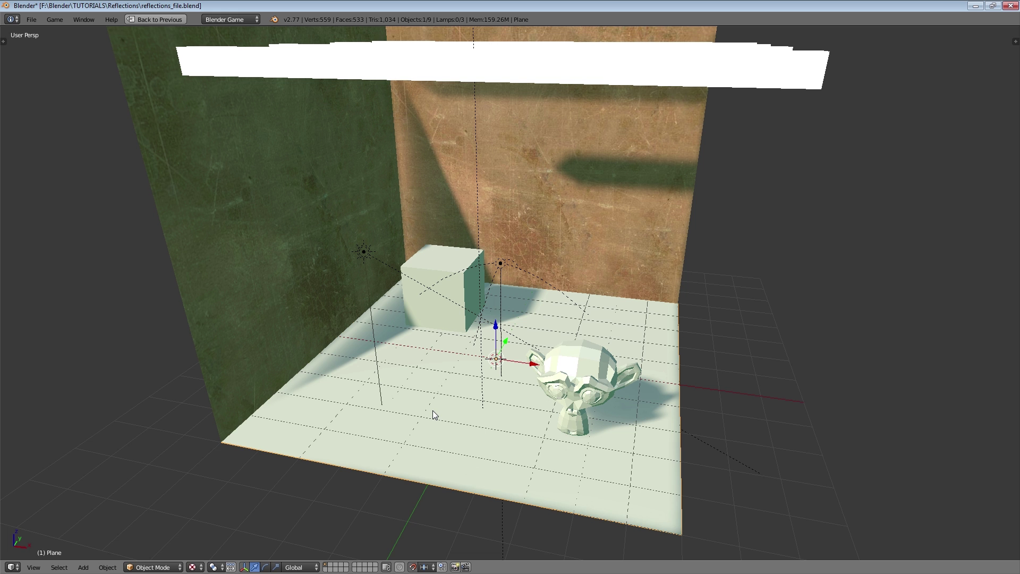
# Restore the full Game Logic layout and rename the floor plane's material as Mirror.
pyautogui.moveTo(430, 407); pyautogui.dragTo(429, 412, button='middle')
pyautogui.moveTo(538, 372); pyautogui.dragTo(526, 372, button='middle')
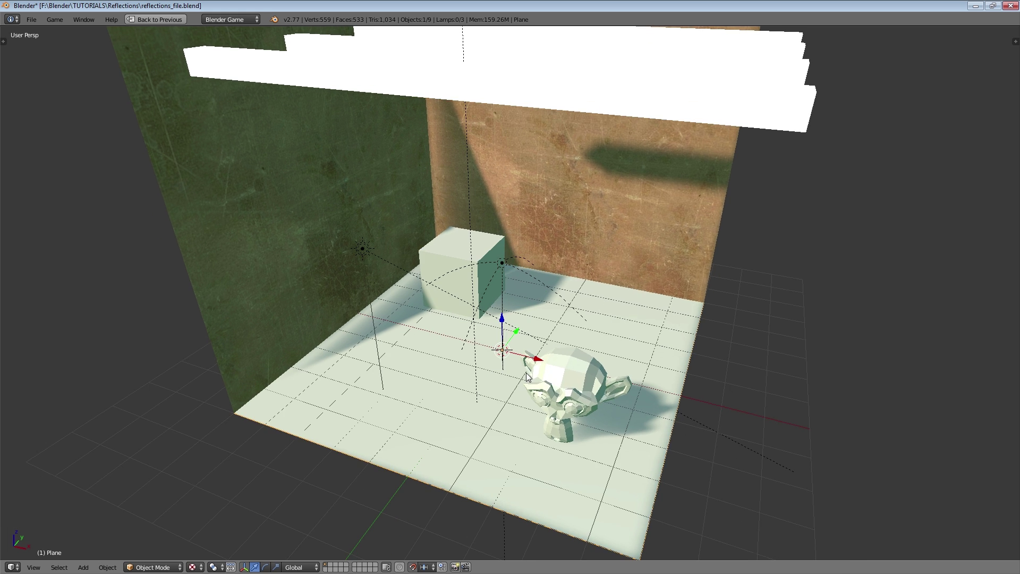
pyautogui.hotkey('ctrl', 'Up')
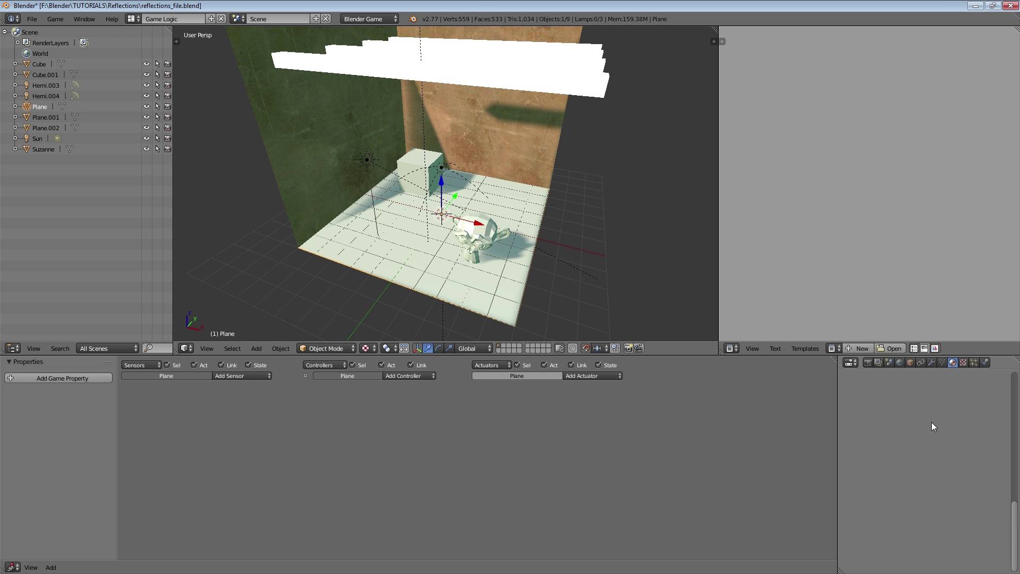
pyautogui.scroll(10, 932, 422)
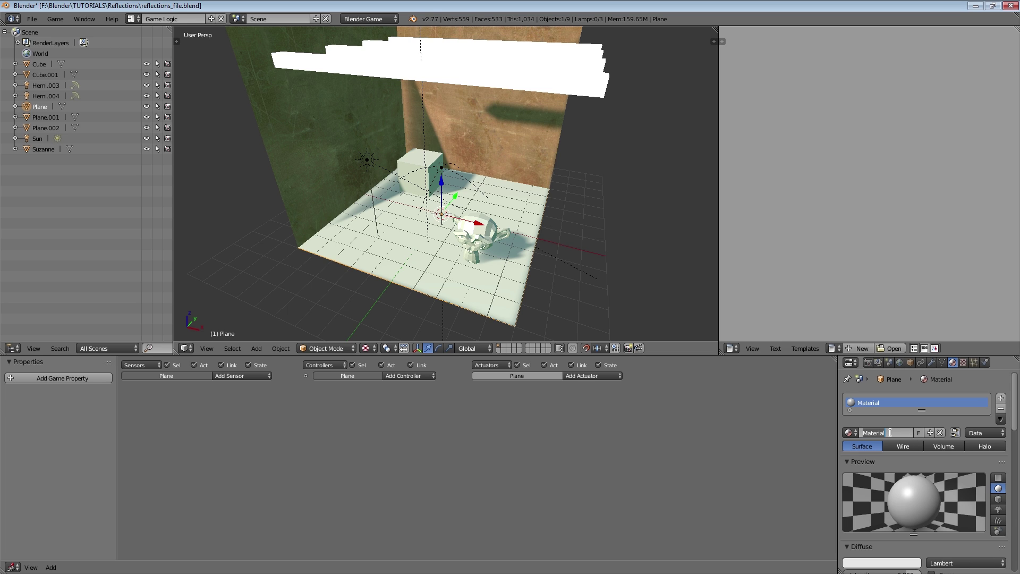
pyautogui.write('Mirror')
# Add a new texture named reflect to the Mirror material.
pyautogui.scroll(-6, 880, 415)
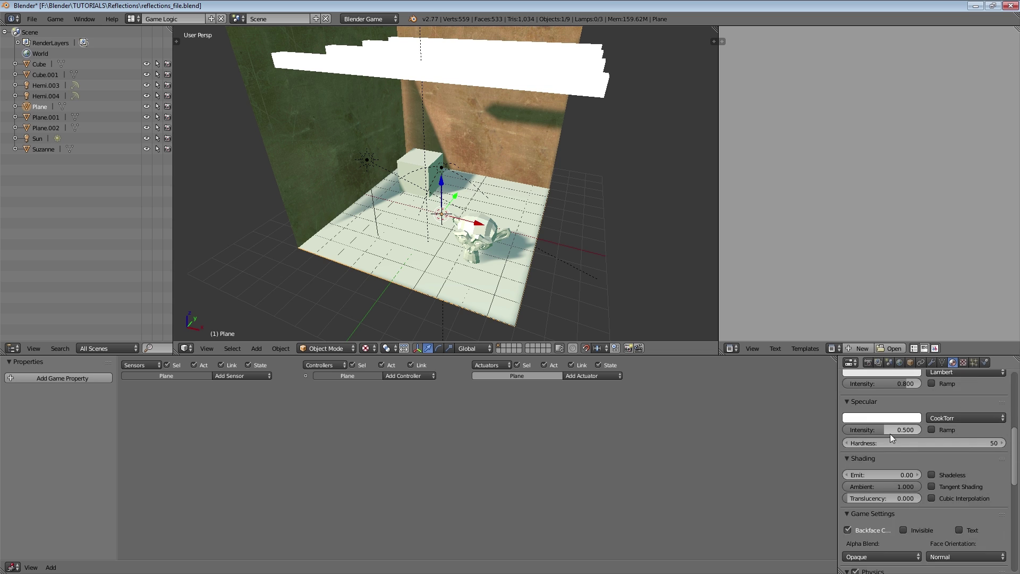
pyautogui.scroll(6, 890, 434)
pyautogui.click(966, 361)
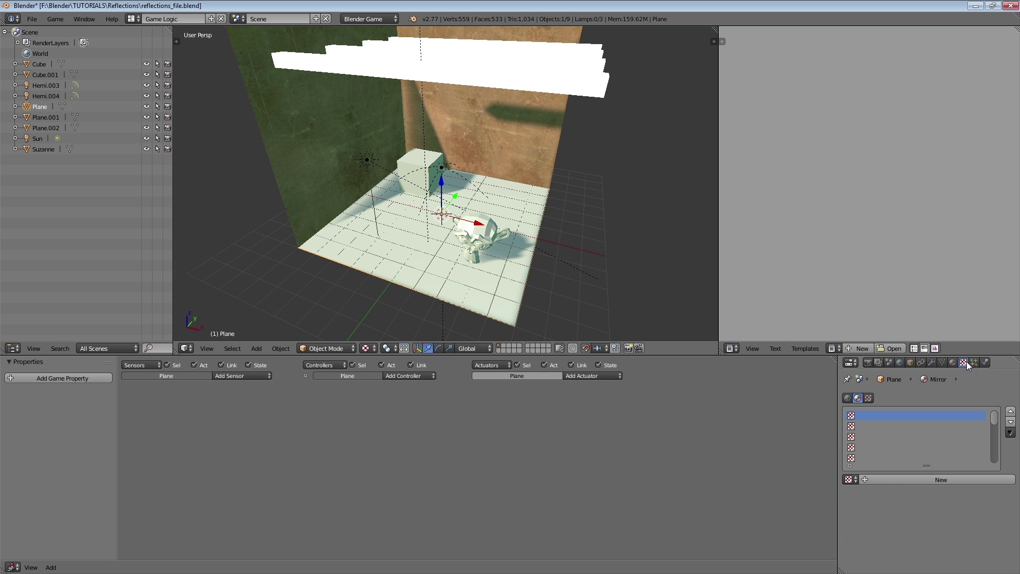
pyautogui.click(909, 479)
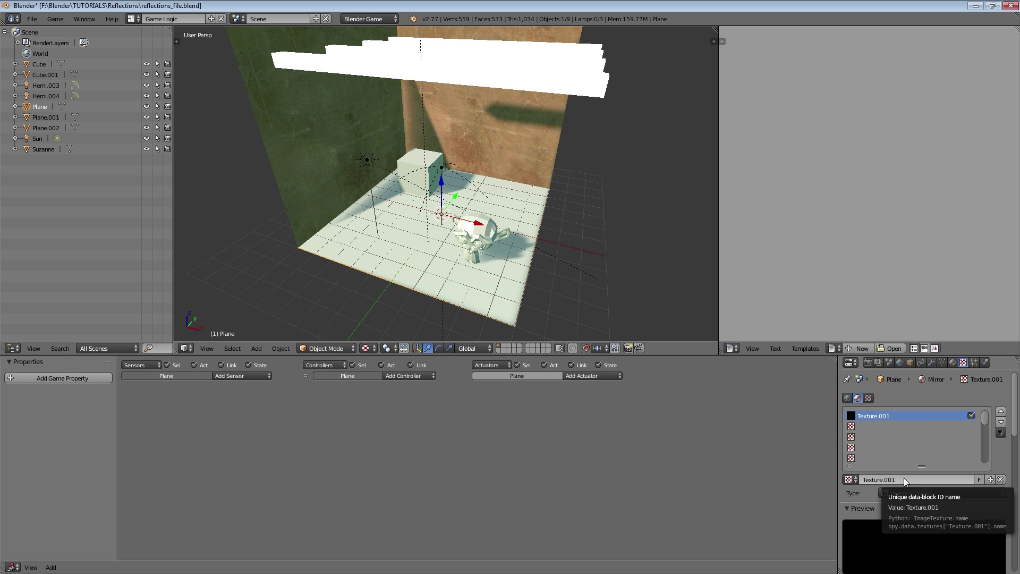
pyautogui.doubleClick(904, 480)
pyautogui.write('reflec')
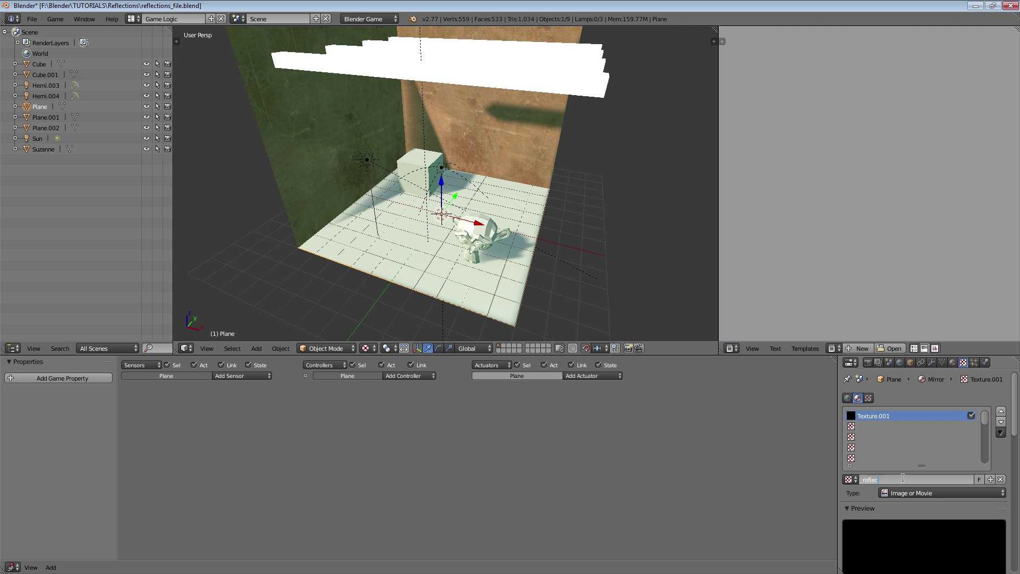
pyautogui.write('t')
pyautogui.press('Return')
# Load Mirror1.png from the swapper test 2.05 folder as the reflect texture's image.
pyautogui.scroll(-4, 904, 478)
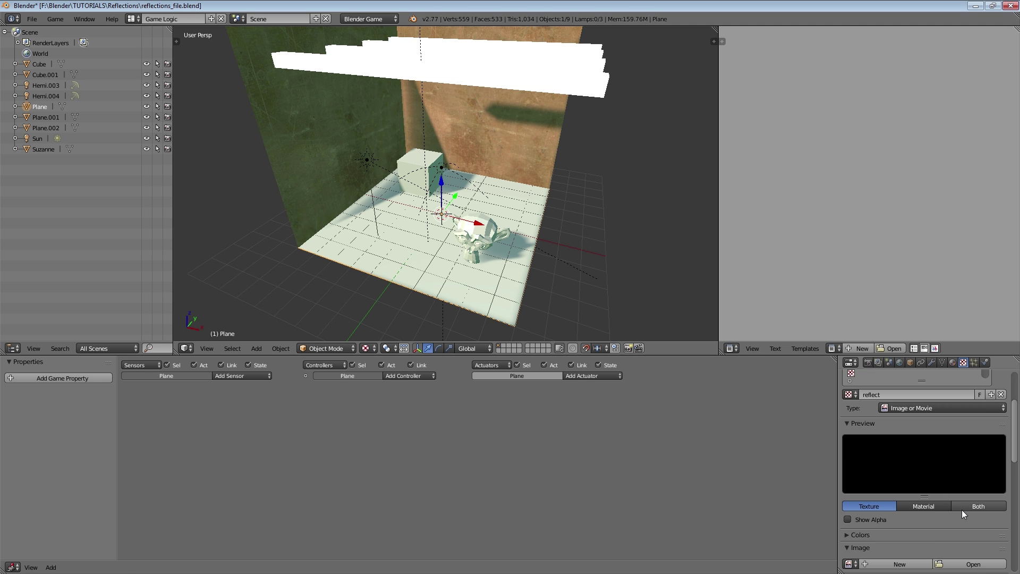
pyautogui.click(975, 565)
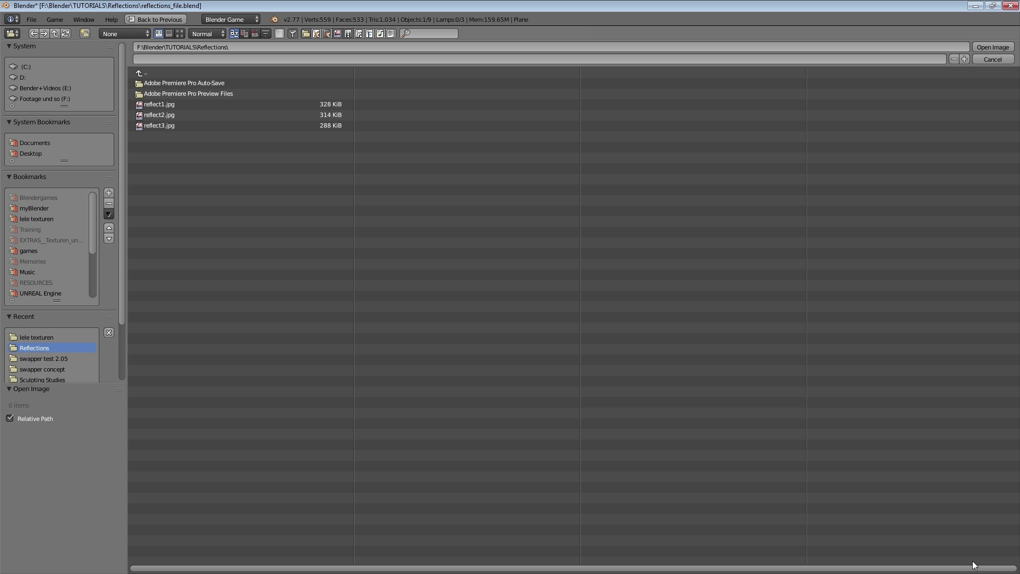
pyautogui.click(24, 337)
pyautogui.click(37, 358)
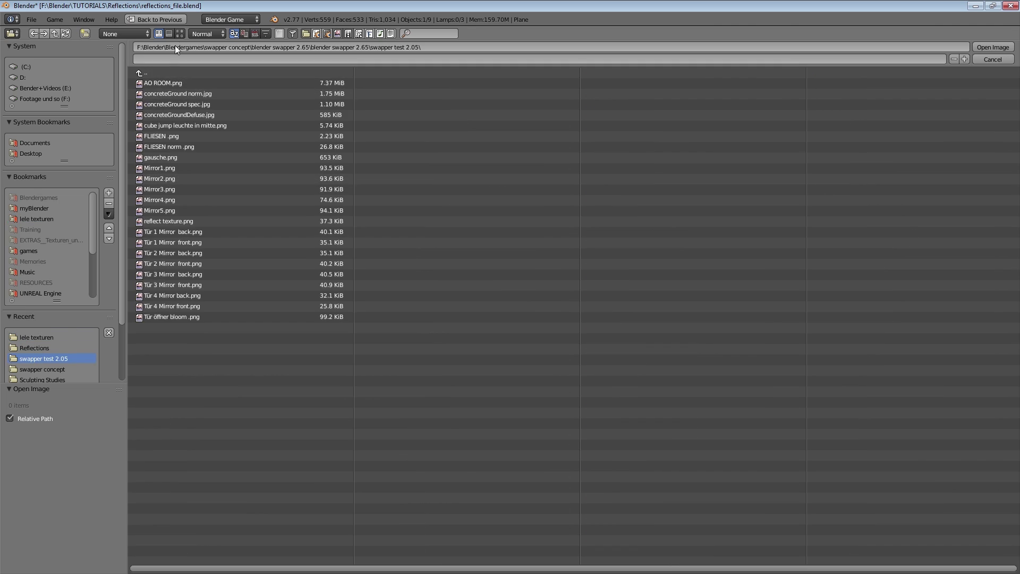
pyautogui.click(179, 33)
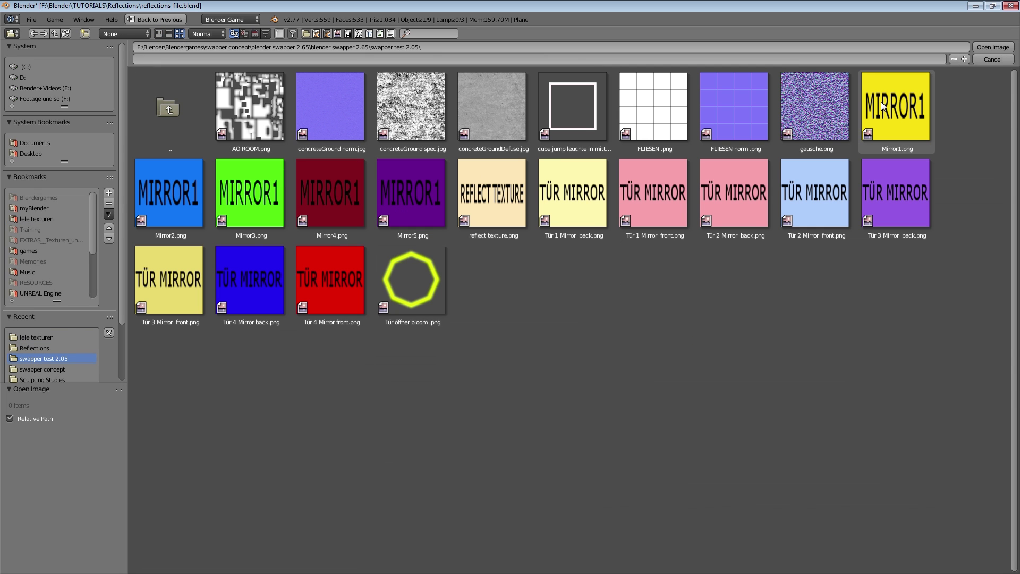
pyautogui.click(882, 106)
pyautogui.click(993, 46)
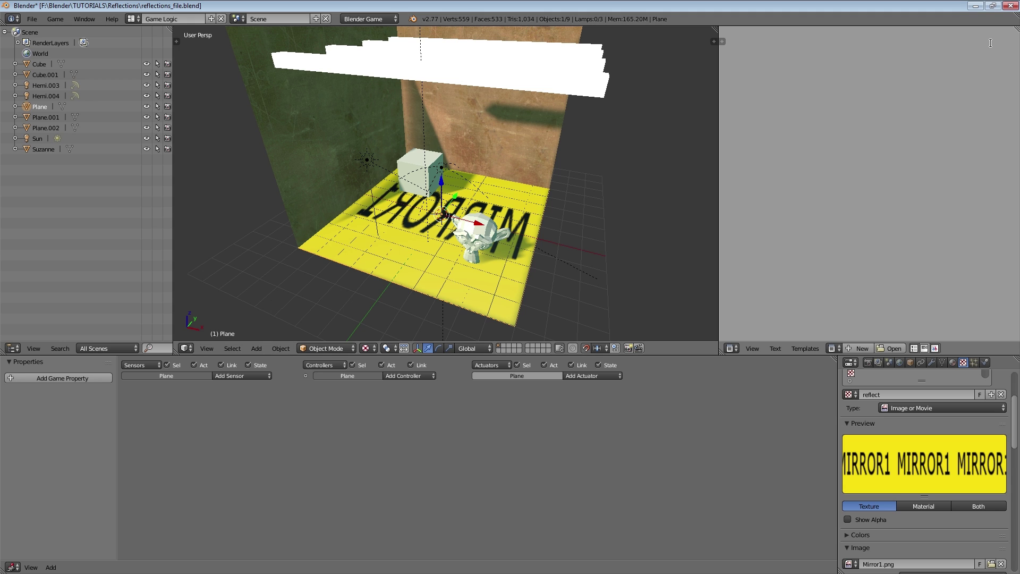
# Unwrap the floor plane's UVs in Edit Mode.
pyautogui.moveTo(496, 185); pyautogui.dragTo(447, 182, button='middle')
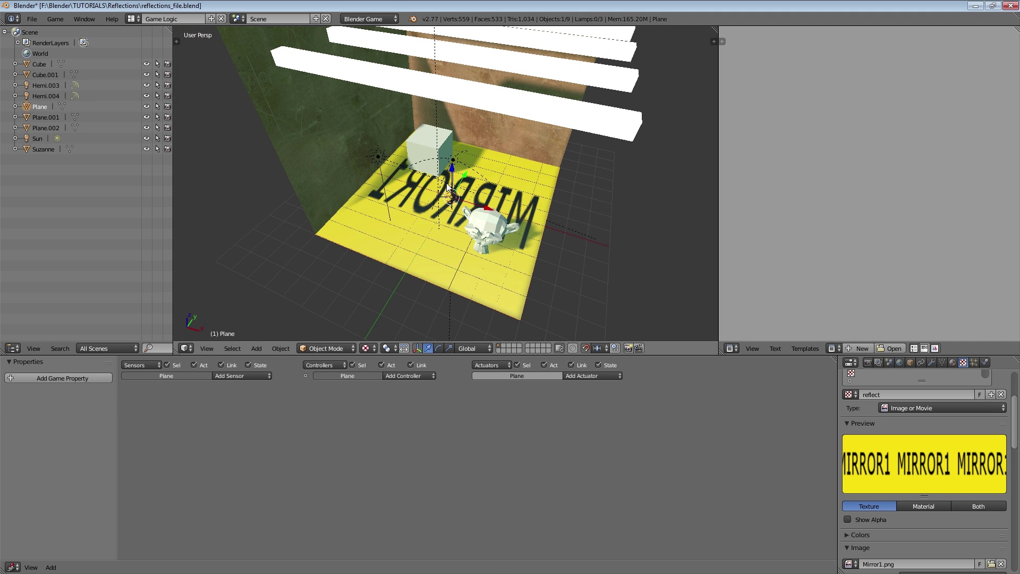
pyautogui.press('Tab')
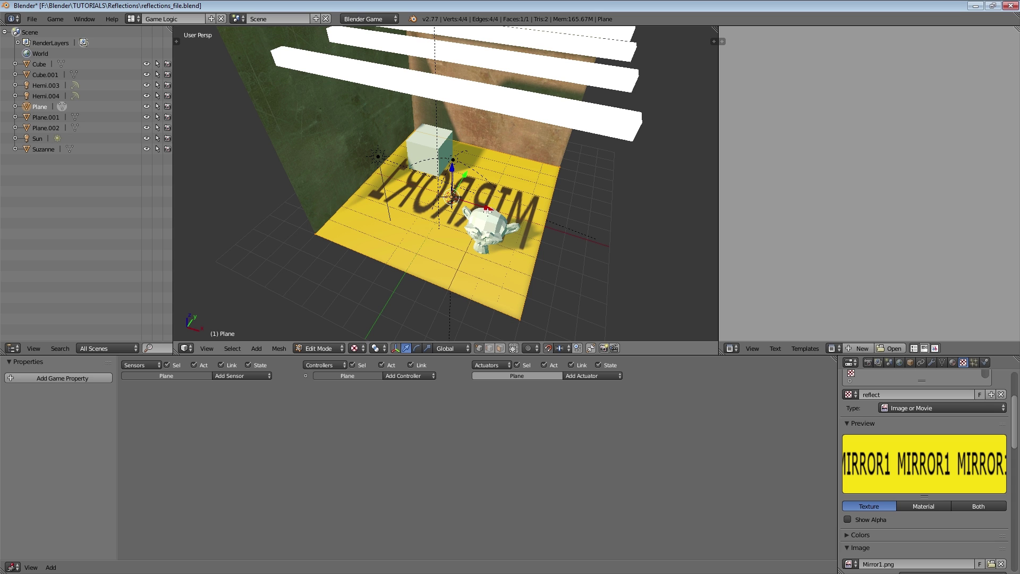
pyautogui.press('u')
pyautogui.click(487, 211)
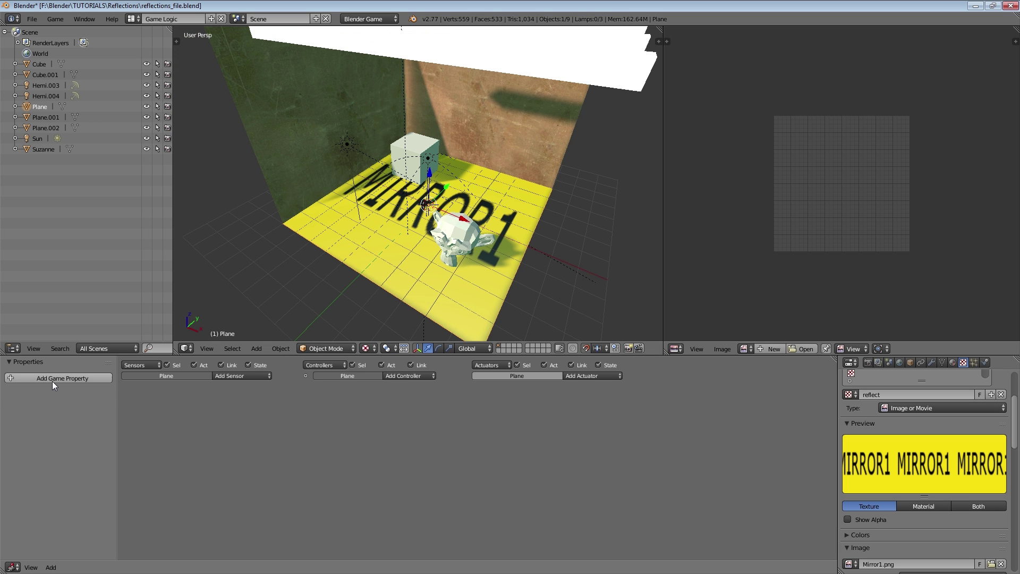
# Add a String game property named material with the value Mirror to the floor plane.
pyautogui.click(52, 381)
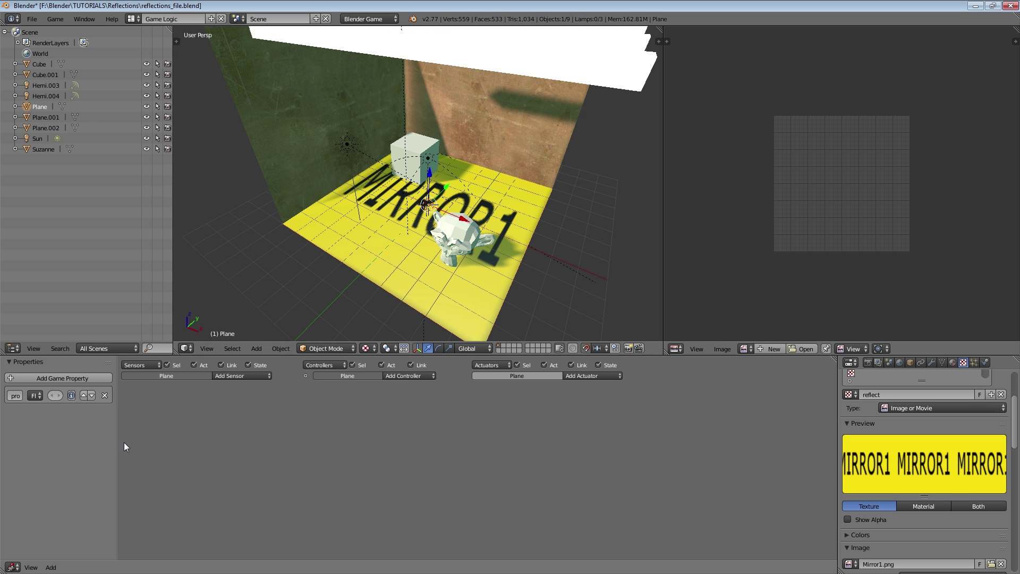
pyautogui.moveTo(118, 443); pyautogui.dragTo(313, 443)
pyautogui.click(38, 395)
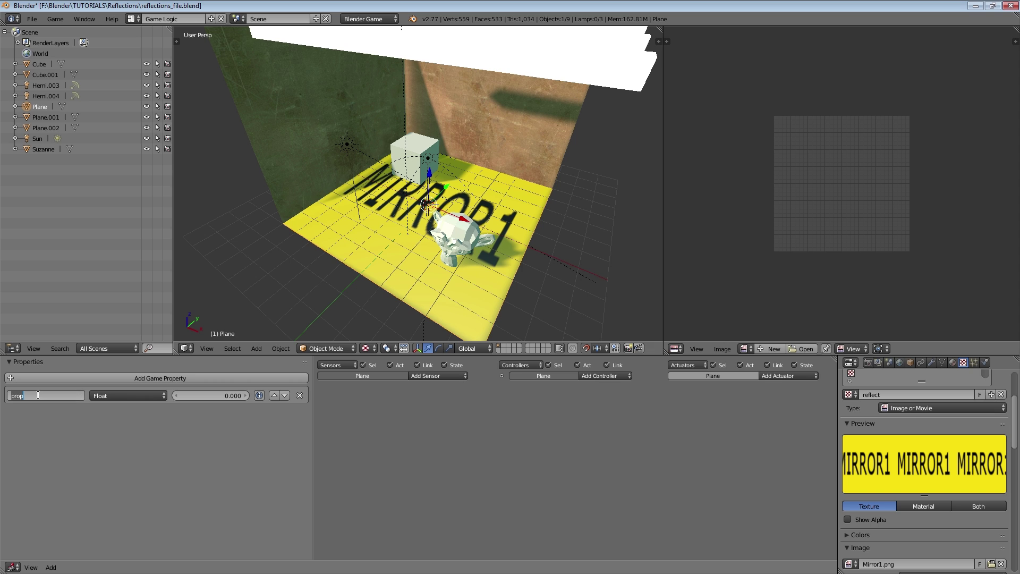
pyautogui.write('material')
pyautogui.press('Return')
pyautogui.click(132, 396)
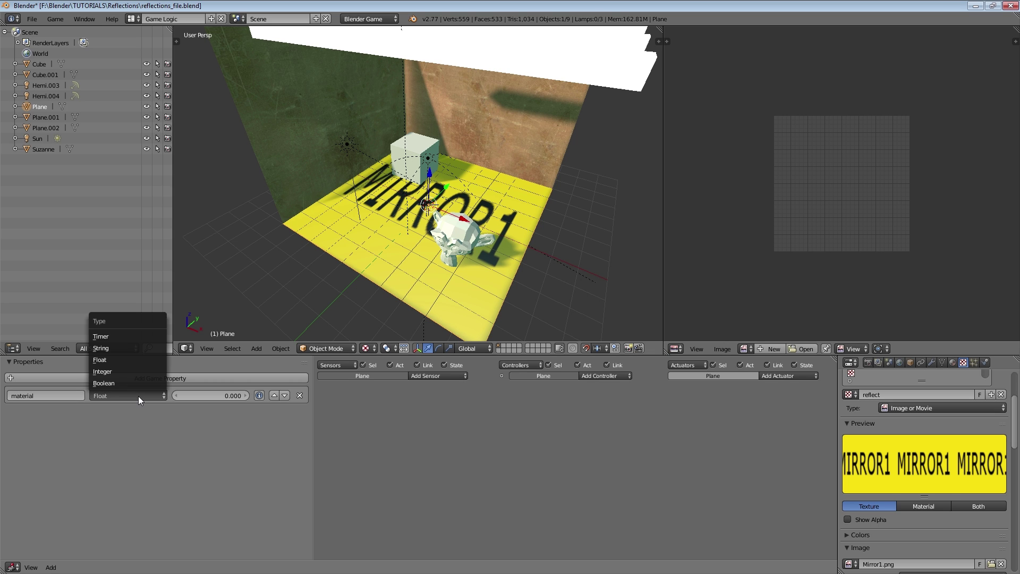
pyautogui.click(122, 347)
pyautogui.click(184, 394)
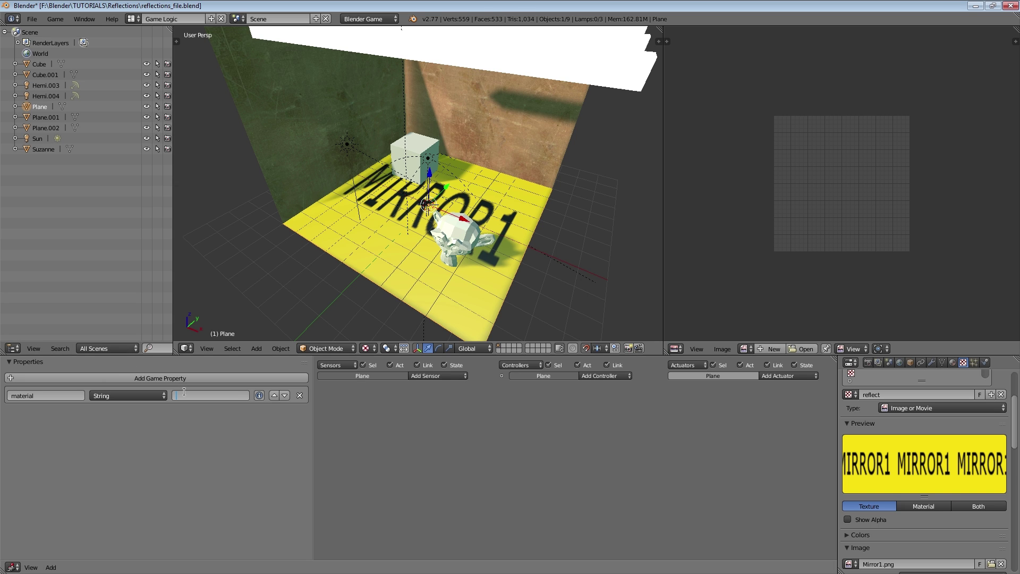
pyautogui.write('Mirror')
pyautogui.press('Return')
pyautogui.click(953, 363)
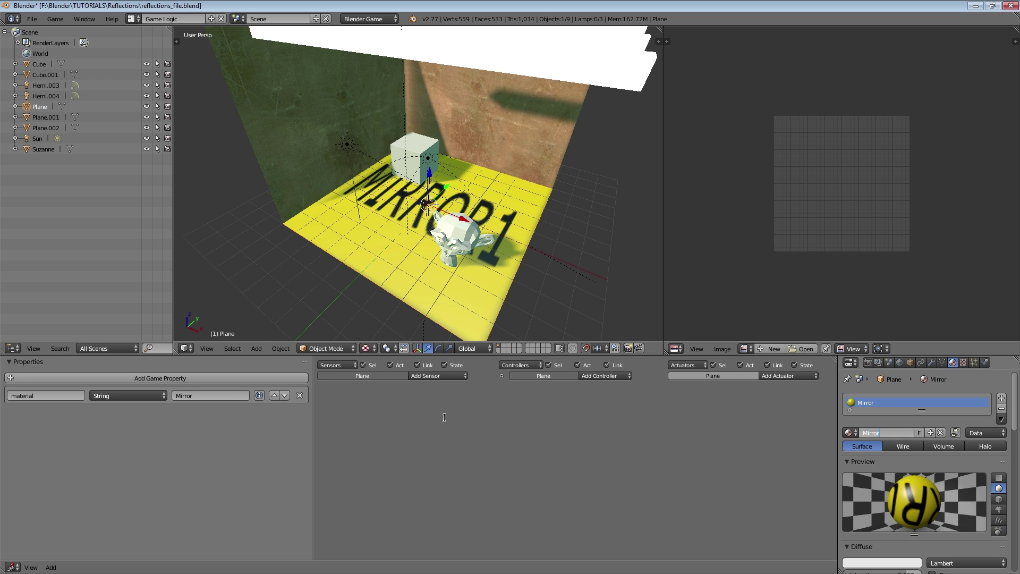
# Add an Always sensor with true level triggering to the floor plane and link it to a new Python controller.
pyautogui.moveTo(509, 158); pyautogui.dragTo(494, 165, button='middle')
pyautogui.click(439, 376)
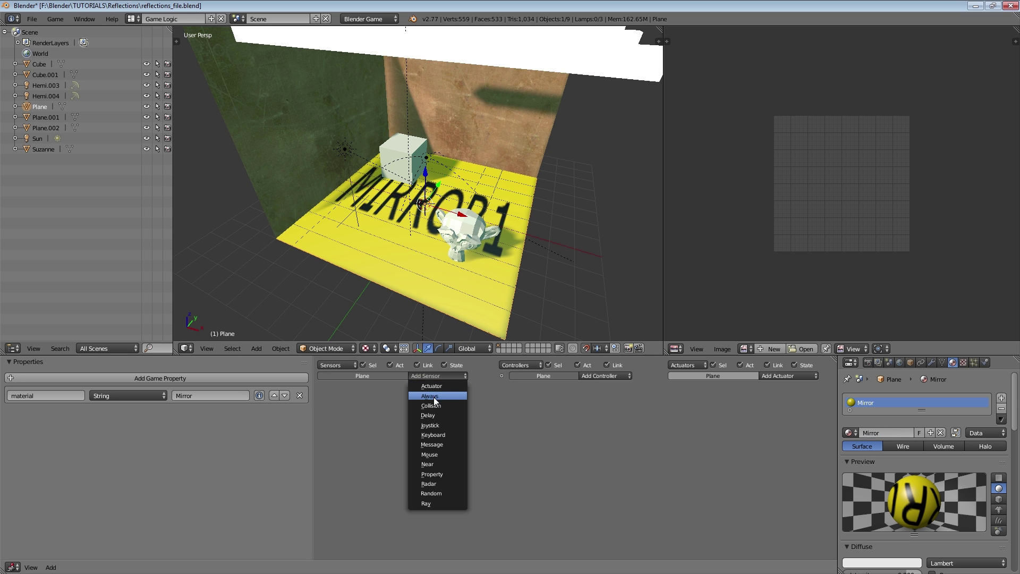
pyautogui.click(434, 397)
pyautogui.click(611, 376)
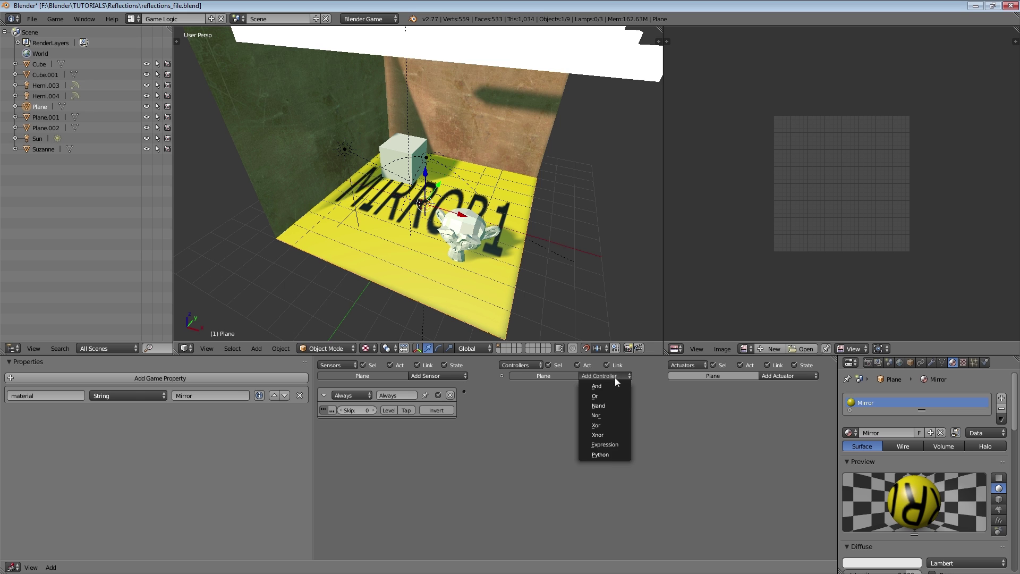
pyautogui.click(606, 456)
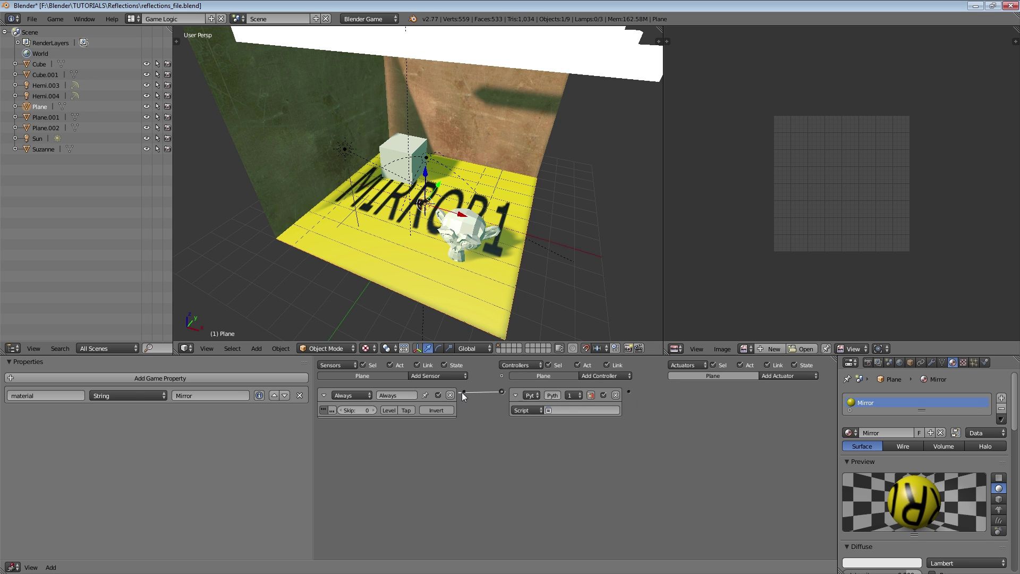
# Show the mirror.py script in the Text Editor and set its texChannel to 0.
pyautogui.click(675, 348)
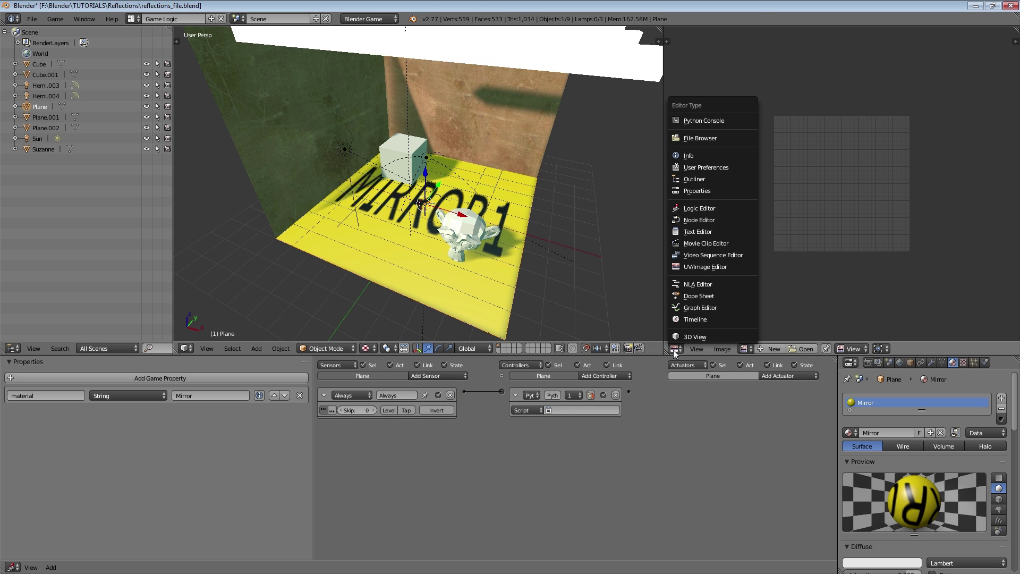
pyautogui.click(690, 232)
pyautogui.click(773, 348)
pyautogui.click(787, 365)
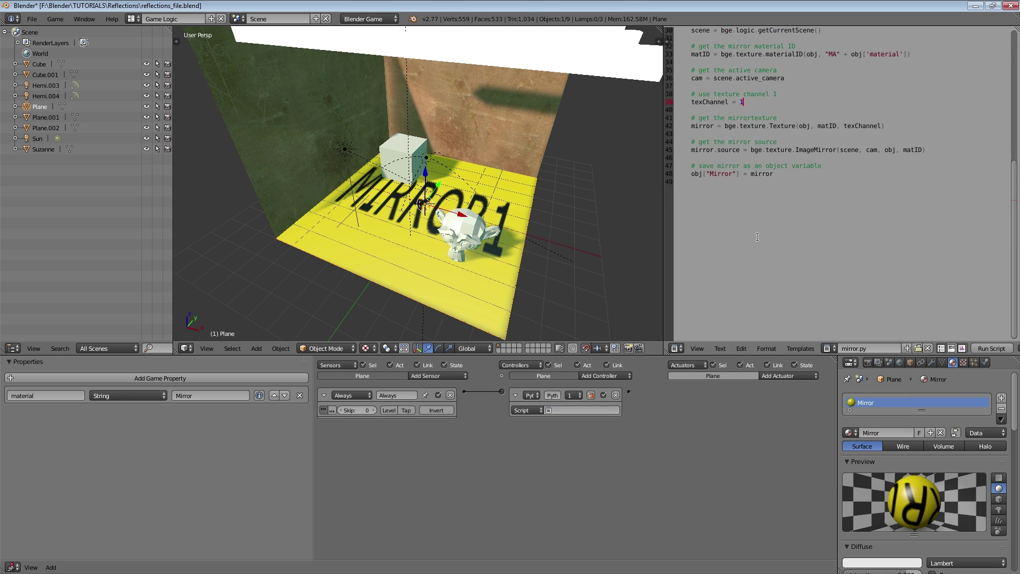
pyautogui.scroll(10, 758, 237)
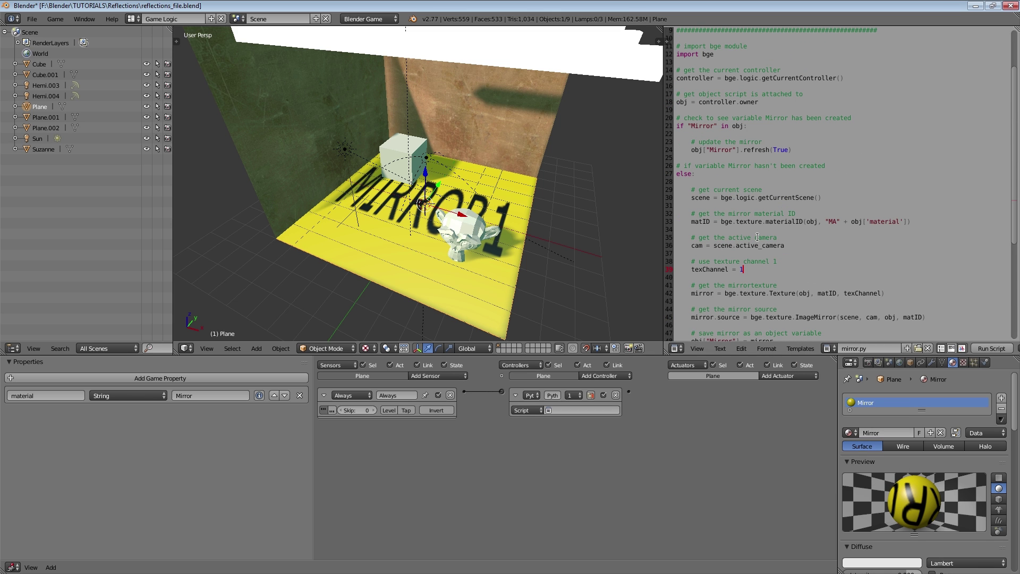
pyautogui.scroll(3, 757, 237)
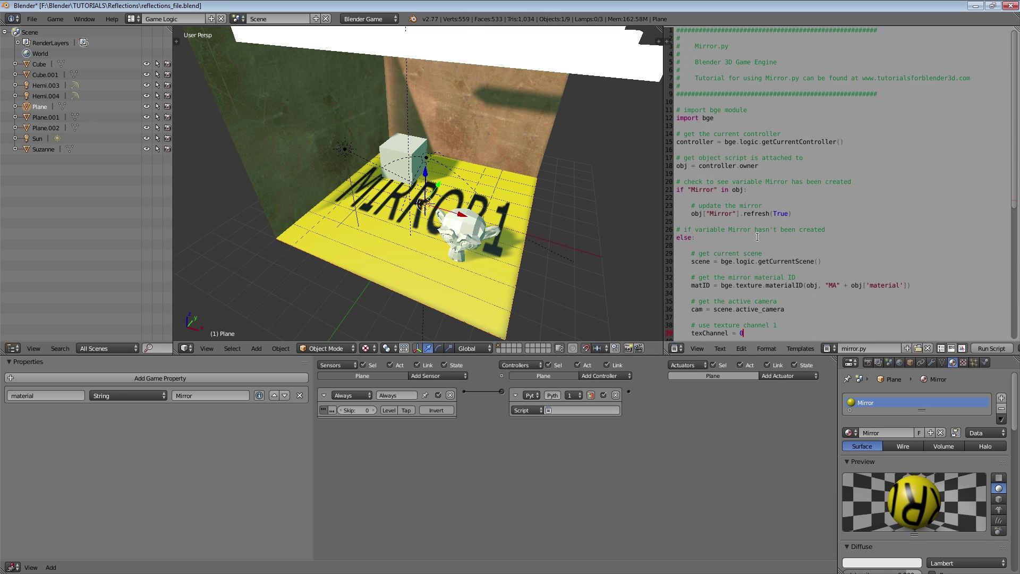
# Assign mirror.py to the Python controller and test the floor reflection in the game engine.
pyautogui.click(563, 410)
pyautogui.click(568, 428)
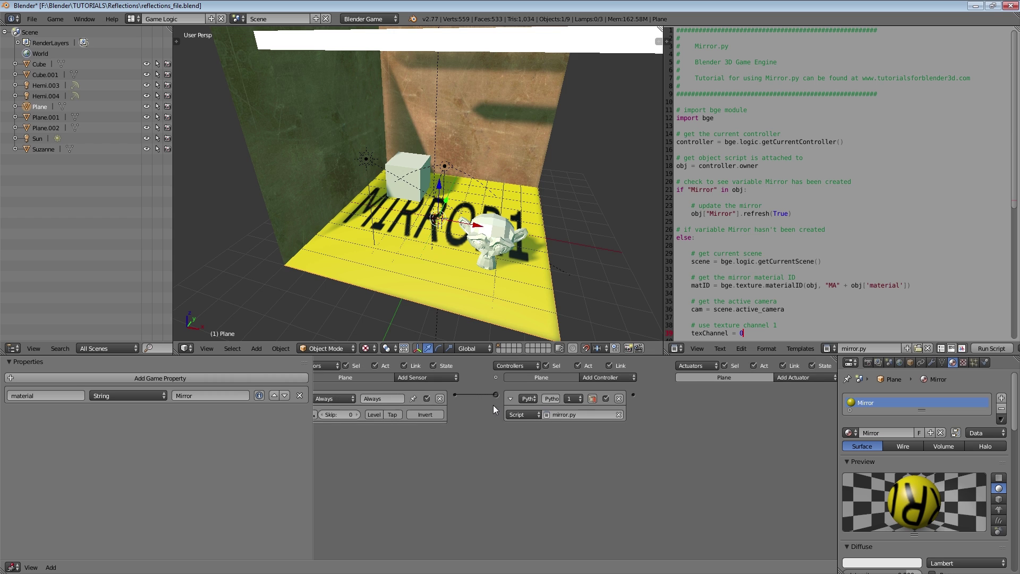
pyautogui.press('p')
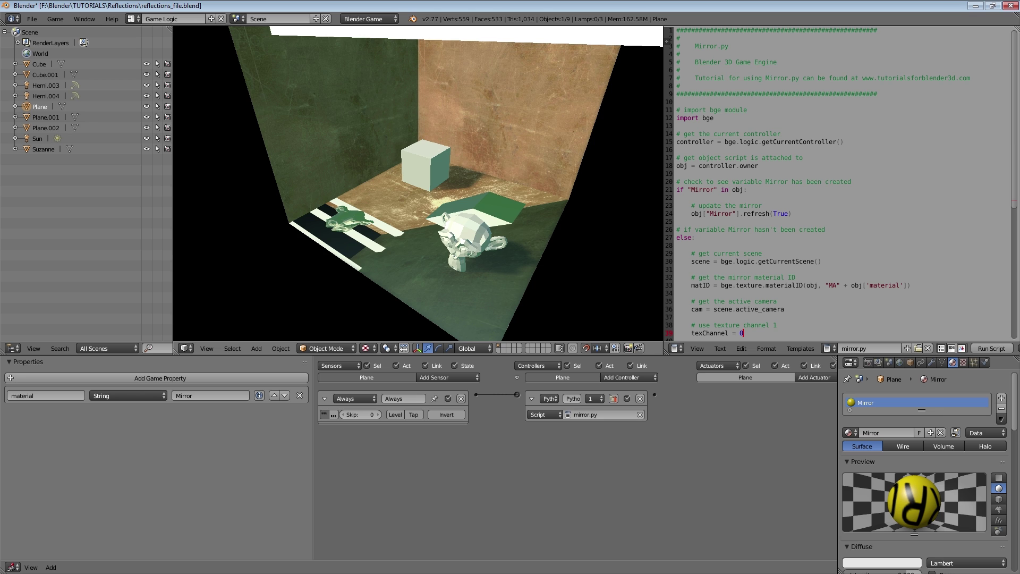
pyautogui.press('Escape')
# Show the floor plane's UV layout in the UV/Image Editor and mirror its UVs along the X axis in Edit Mode.
pyautogui.click(676, 348)
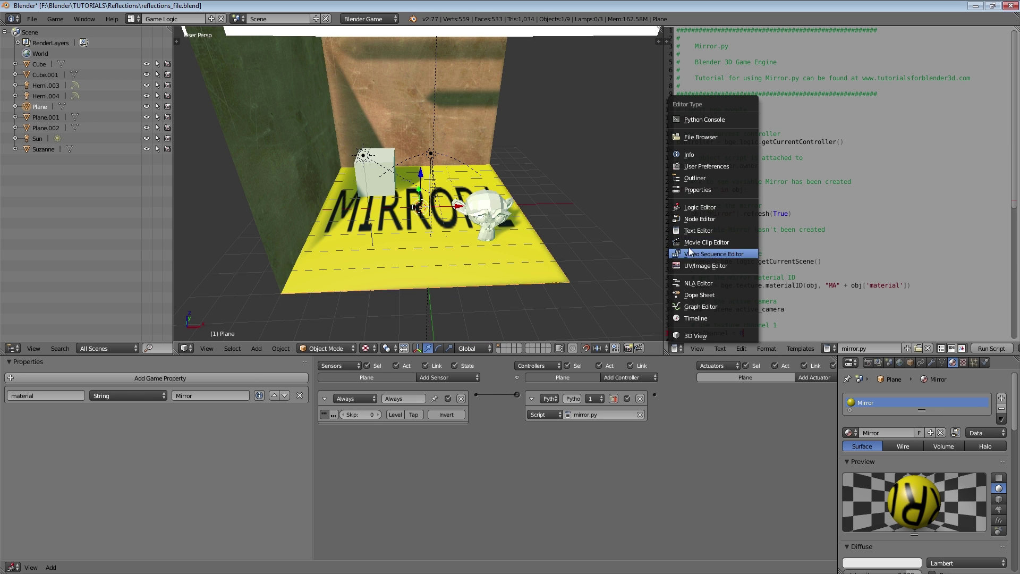
pyautogui.click(696, 265)
pyautogui.press('Tab')
pyautogui.moveTo(446, 237); pyautogui.dragTo(422, 239, button='middle')
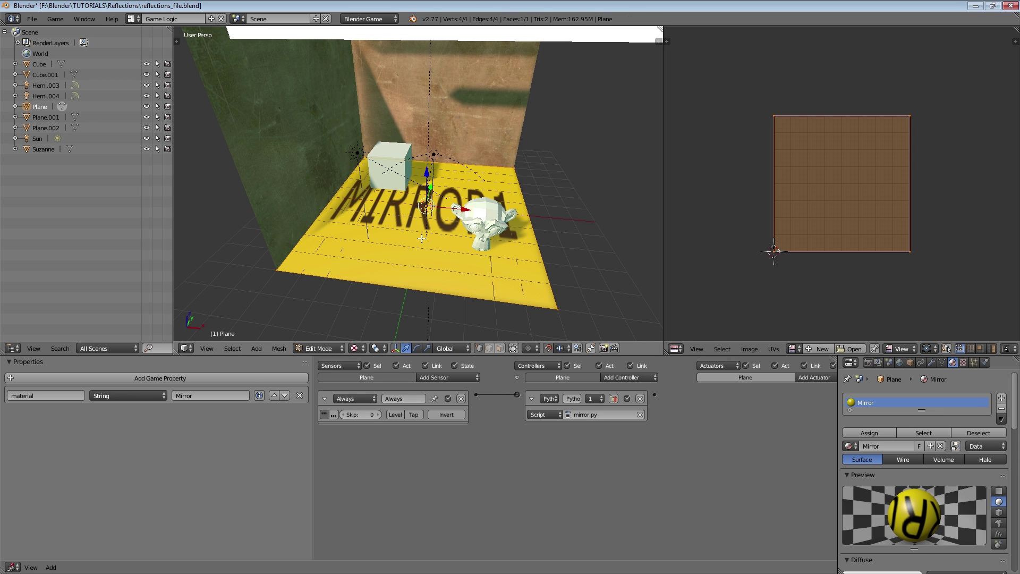
pyautogui.click(773, 349)
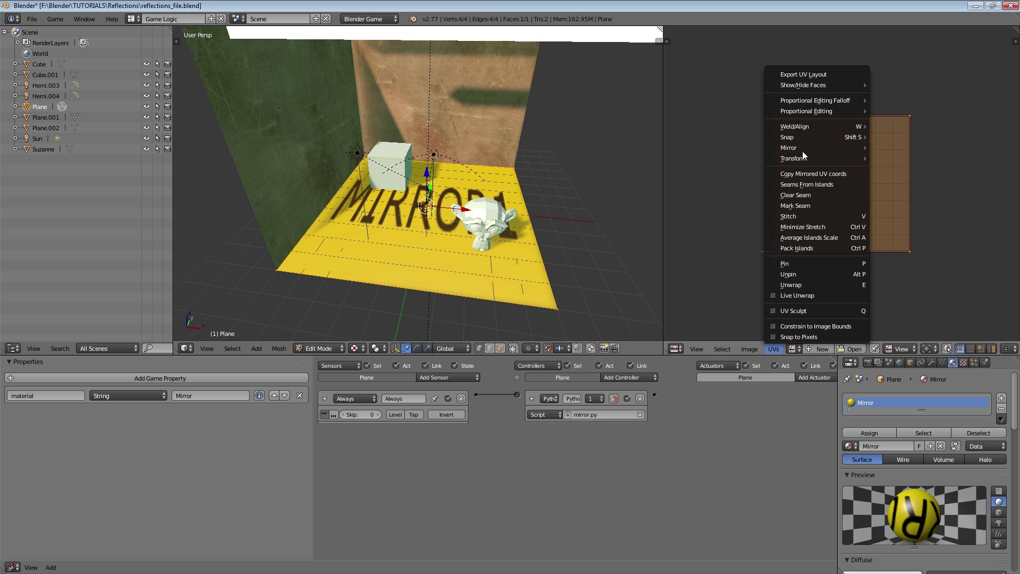
pyautogui.moveTo(791, 150)
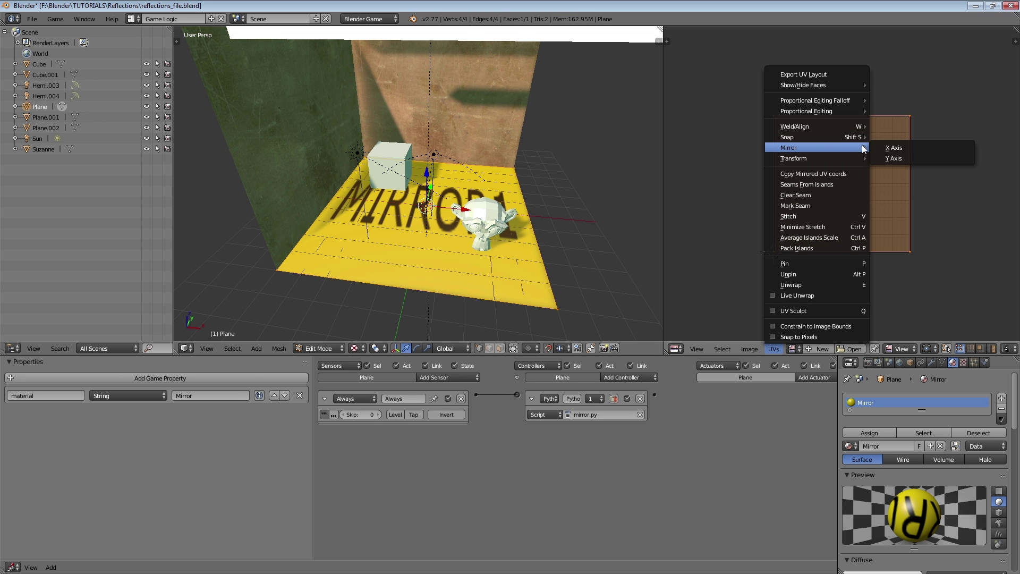
pyautogui.click(889, 148)
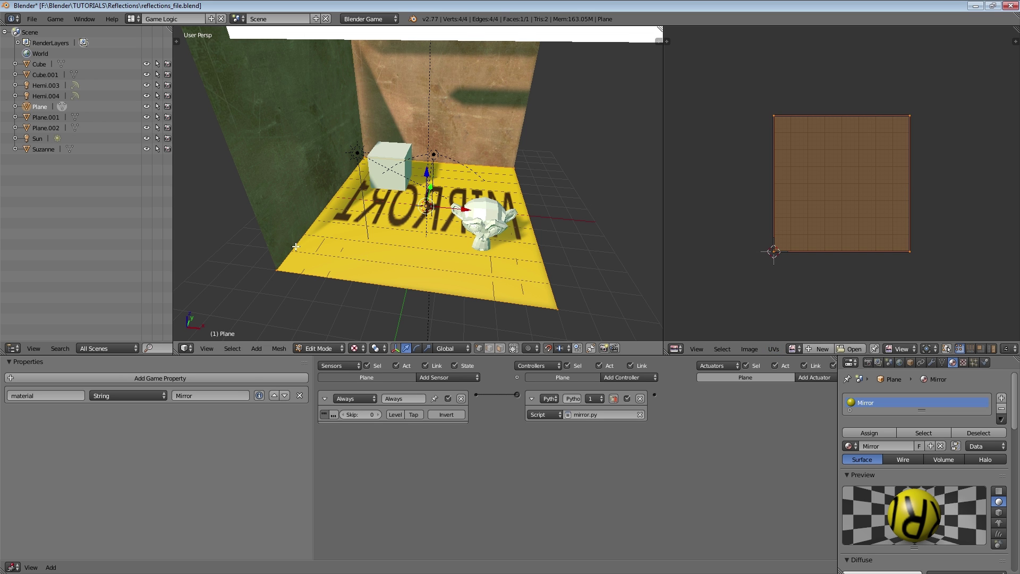
# Return the floor plane to Object Mode and run the game engine to check the reflection's orientation.
pyautogui.moveTo(553, 154); pyautogui.dragTo(560, 183, button='middle')
pyautogui.moveTo(405, 180); pyautogui.dragTo(512, 194, button='middle')
pyautogui.moveTo(424, 202)
pyautogui.mouseDown(button='middle')
pyautogui.moveTo(441, 195)
pyautogui.moveTo(423, 197)
pyautogui.mouseUp(button='middle')
pyautogui.press('Tab')
pyautogui.press('p')
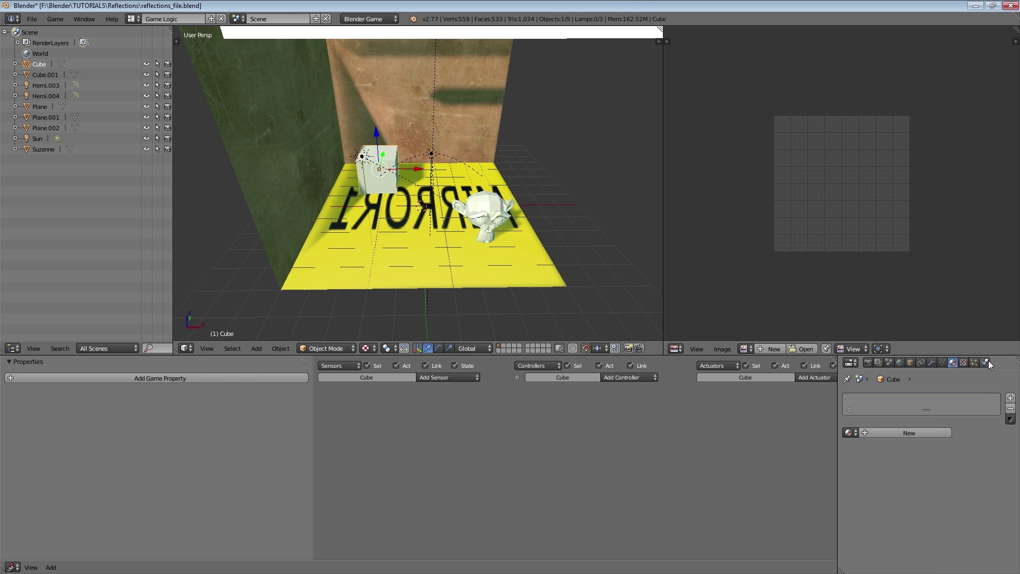
# Set the cube's physics type to Rigid Body and enable its collision bounds.
pyautogui.click(985, 362)
pyautogui.click(932, 411)
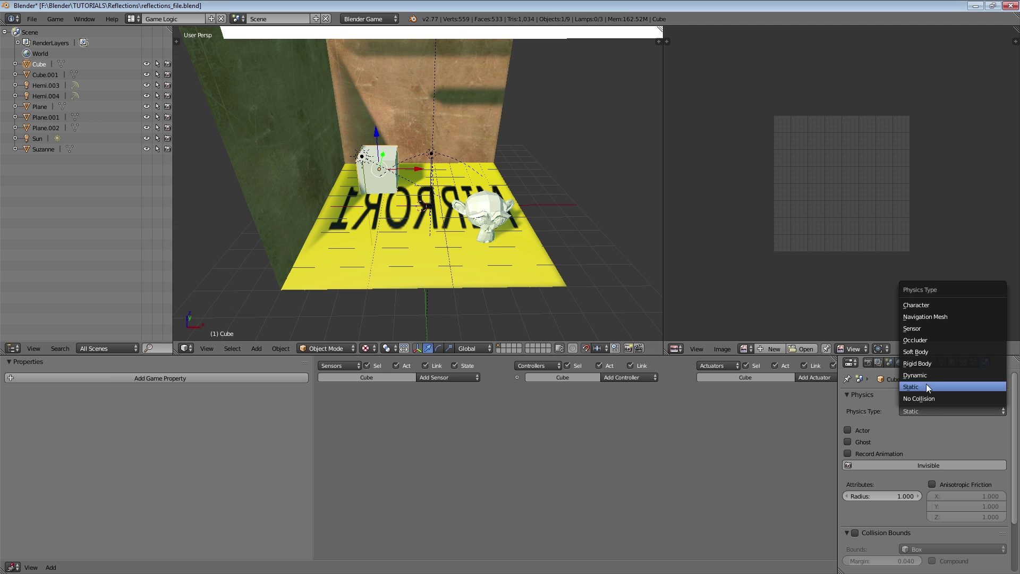
pyautogui.click(921, 362)
pyautogui.scroll(-8, 903, 493)
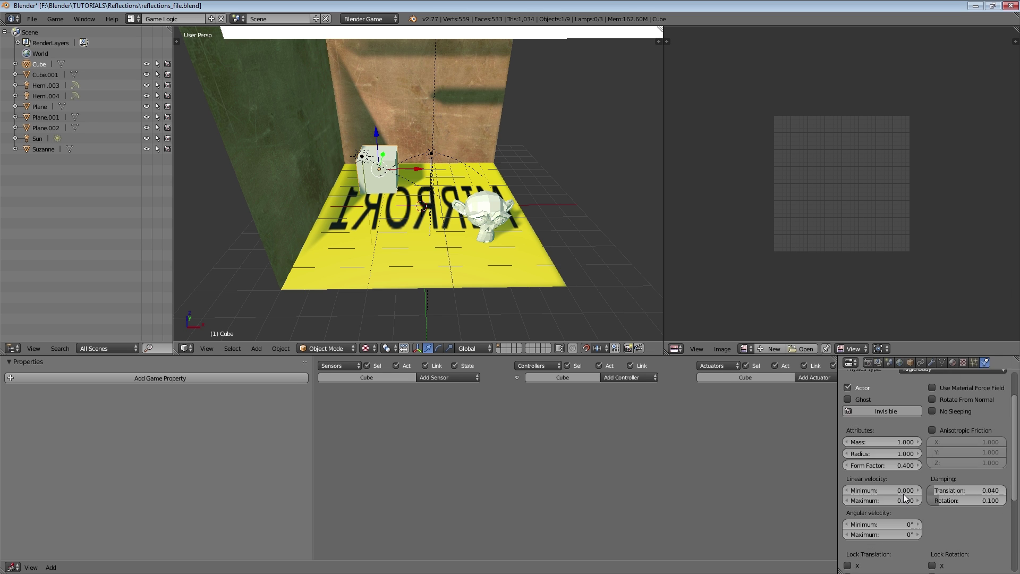
pyautogui.click(854, 470)
# Raise the cube along the global Z axis well above the floor and test its fall and reflection in the game engine.
pyautogui.moveTo(406, 212); pyautogui.dragTo(367, 213, button='middle')
pyautogui.press('g')
pyautogui.press('z')
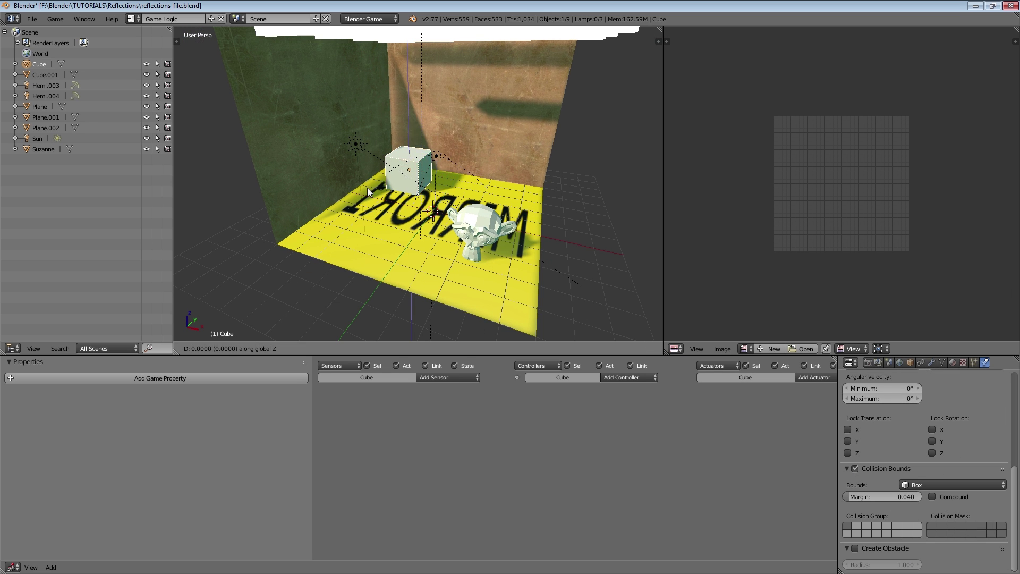
pyautogui.click(425, 110)
pyautogui.moveTo(426, 110); pyautogui.dragTo(413, 130, button='middle')
pyautogui.press('p')
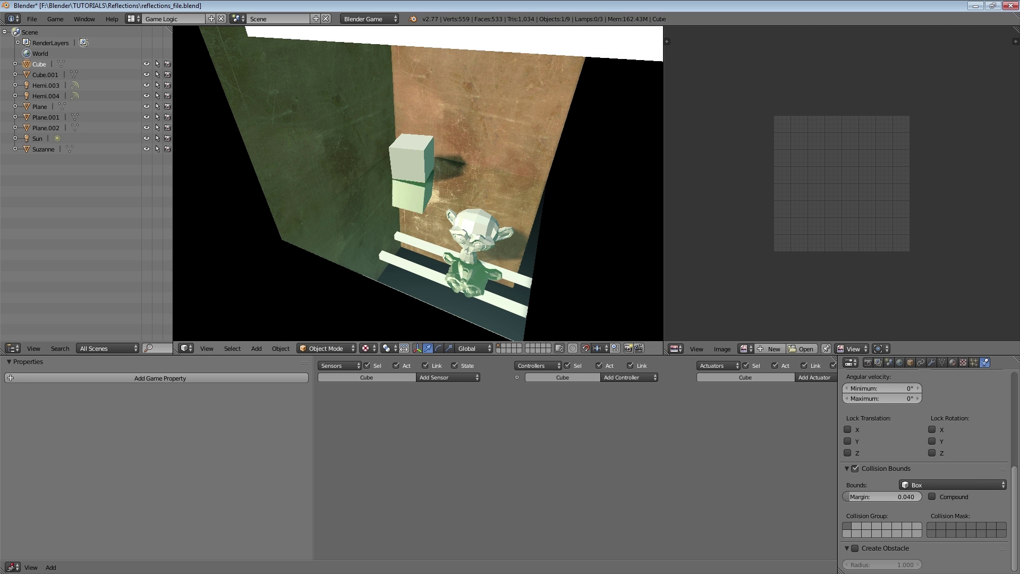
pyautogui.press('Escape')
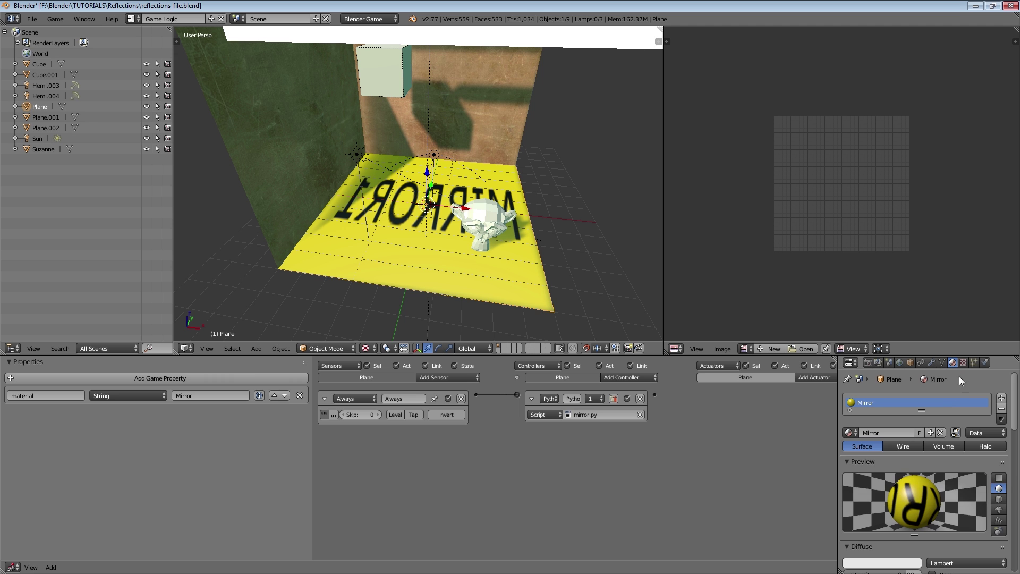
# Move the reflect texture down to the third slot of the floor's Mirror material.
pyautogui.click(963, 362)
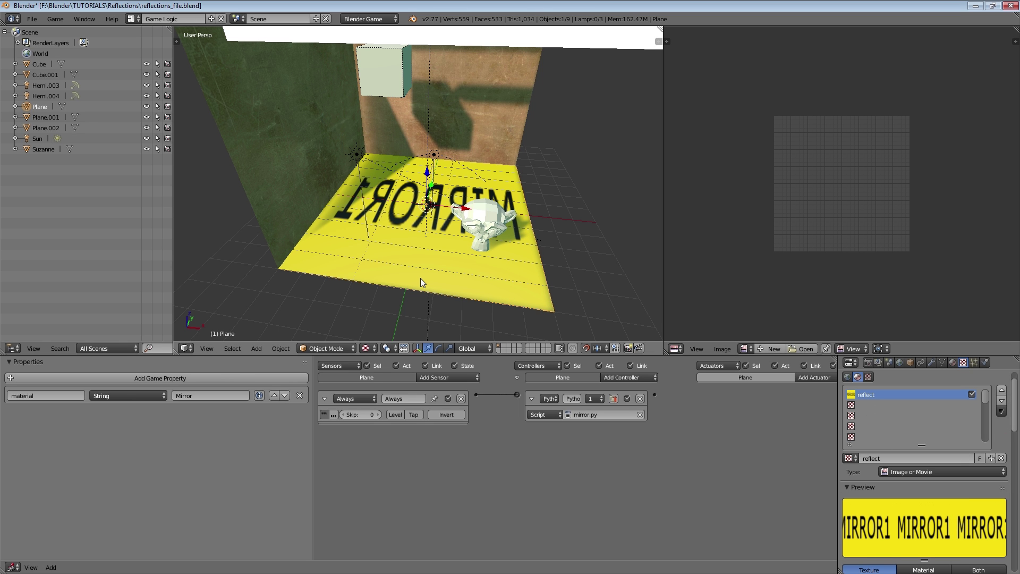
pyautogui.scroll(1, 420, 278)
pyautogui.moveTo(462, 240); pyautogui.dragTo(432, 237, button='middle')
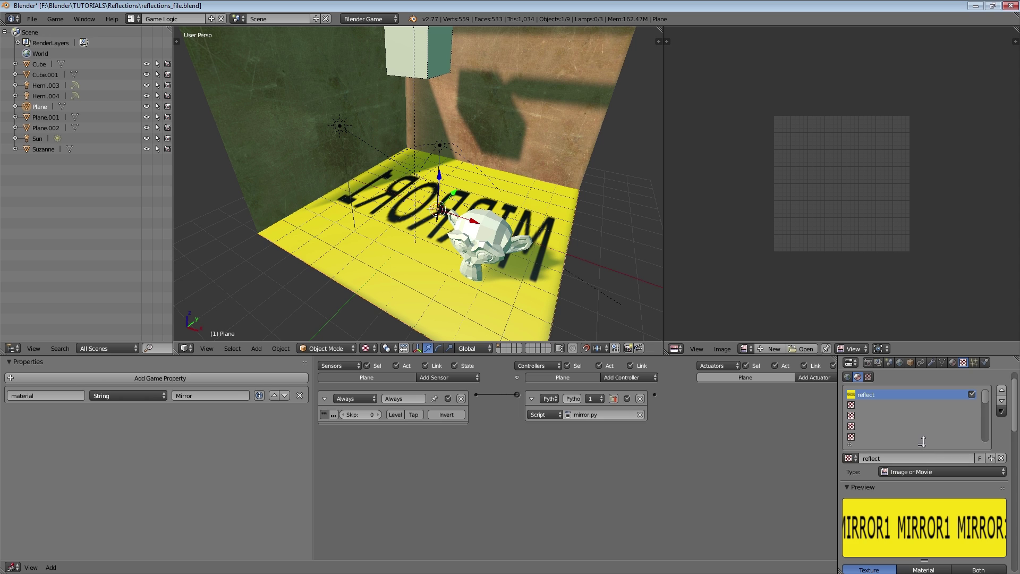
pyautogui.moveTo(922, 444); pyautogui.dragTo(924, 454)
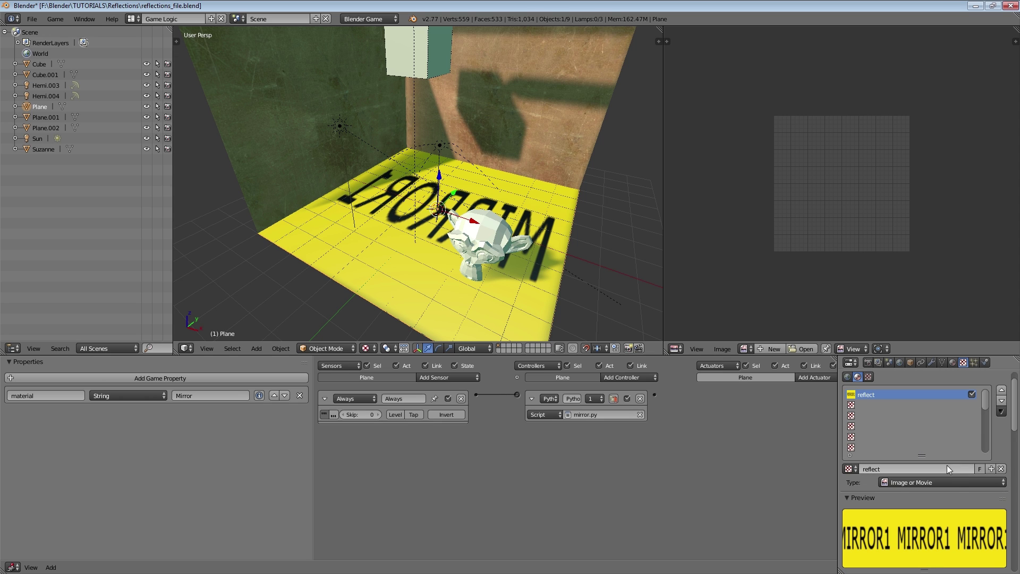
pyautogui.click(1001, 401)
pyautogui.click(1002, 400)
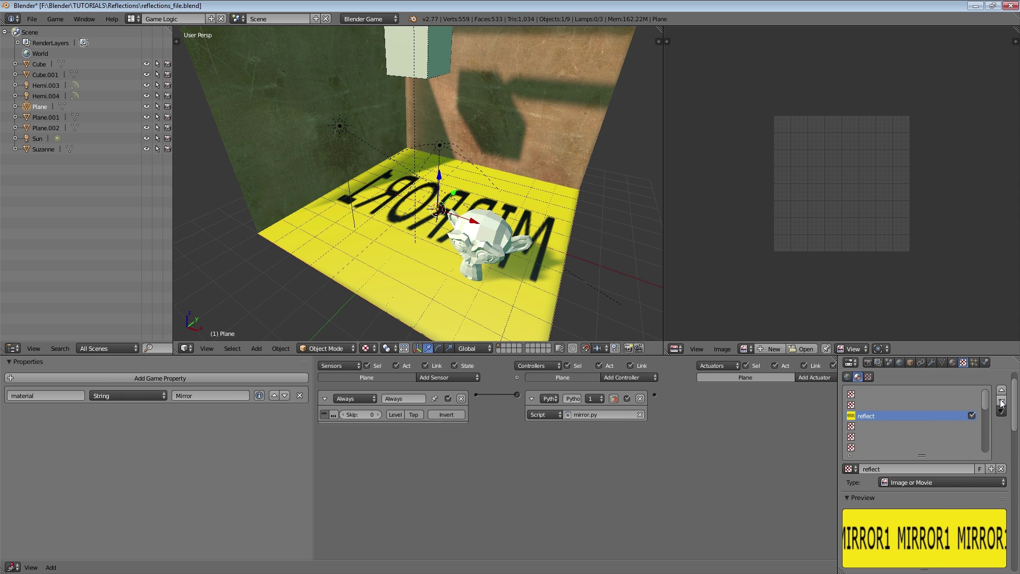
# Show mirror.py in the Text Editor again and test the floor with the relocated reflect texture in the game engine.
pyautogui.click(675, 349)
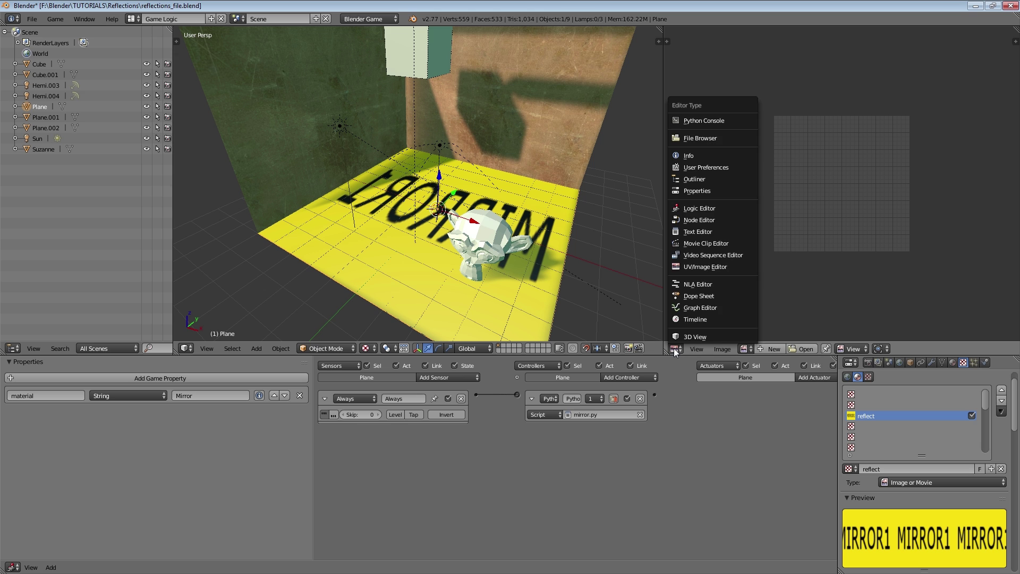
pyautogui.click(698, 231)
pyautogui.press('p')
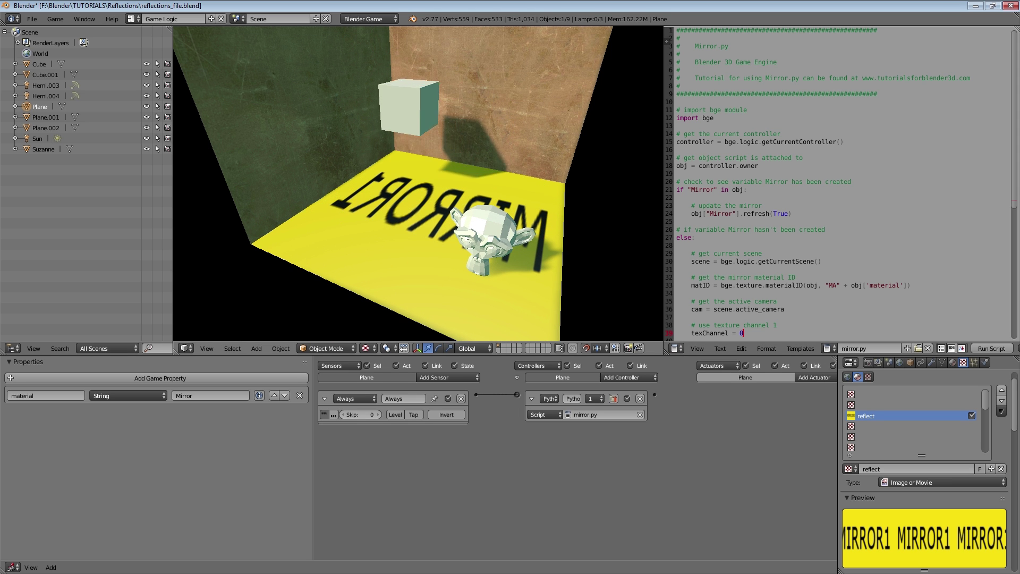
pyautogui.press('Escape')
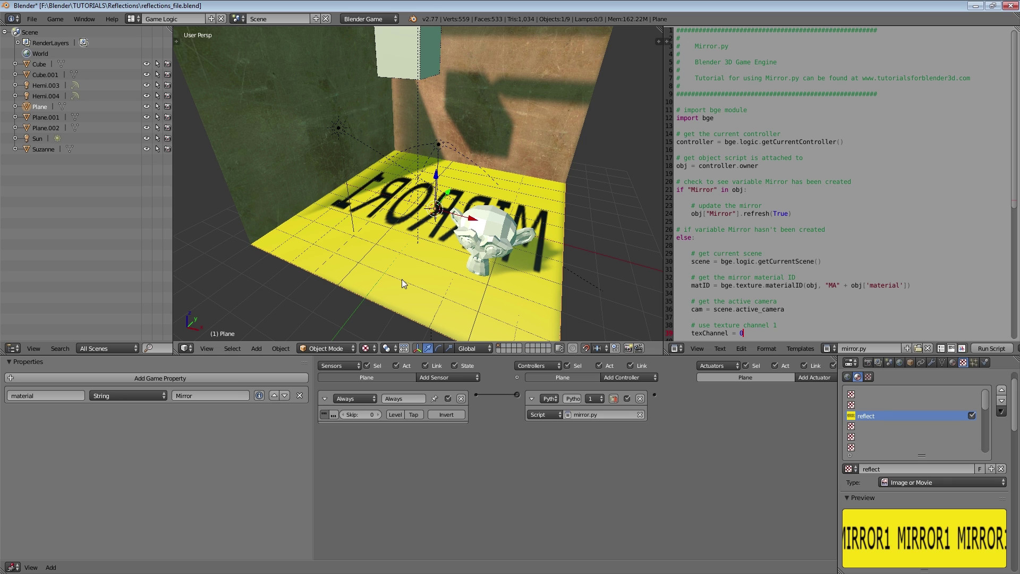
# Set texChannel to 2 in mirror.py to match the reflect texture's slot and test the reflection in the game engine.
pyautogui.scroll(-5, 774, 207)
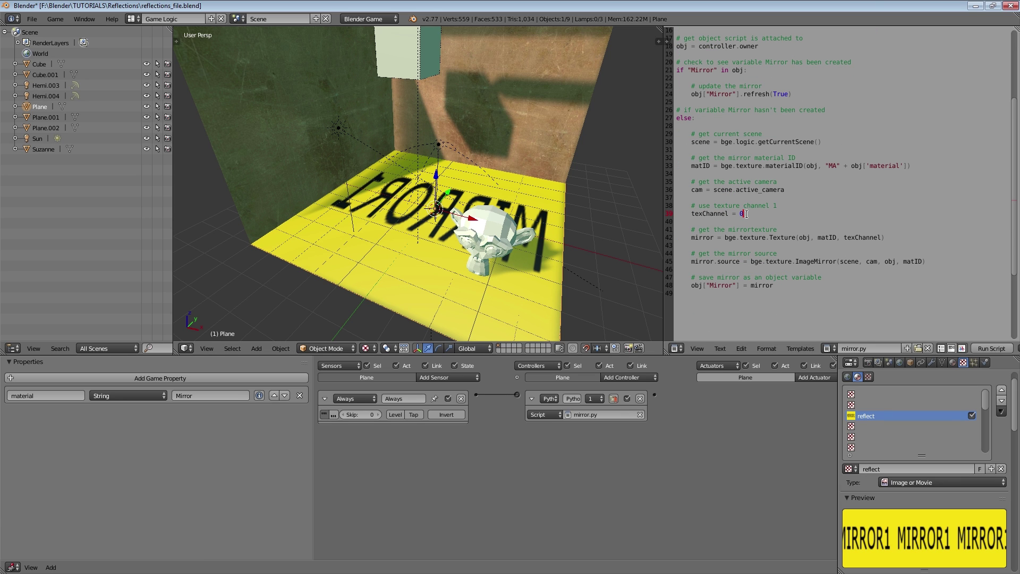
pyautogui.moveTo(746, 214); pyautogui.dragTo(739, 213)
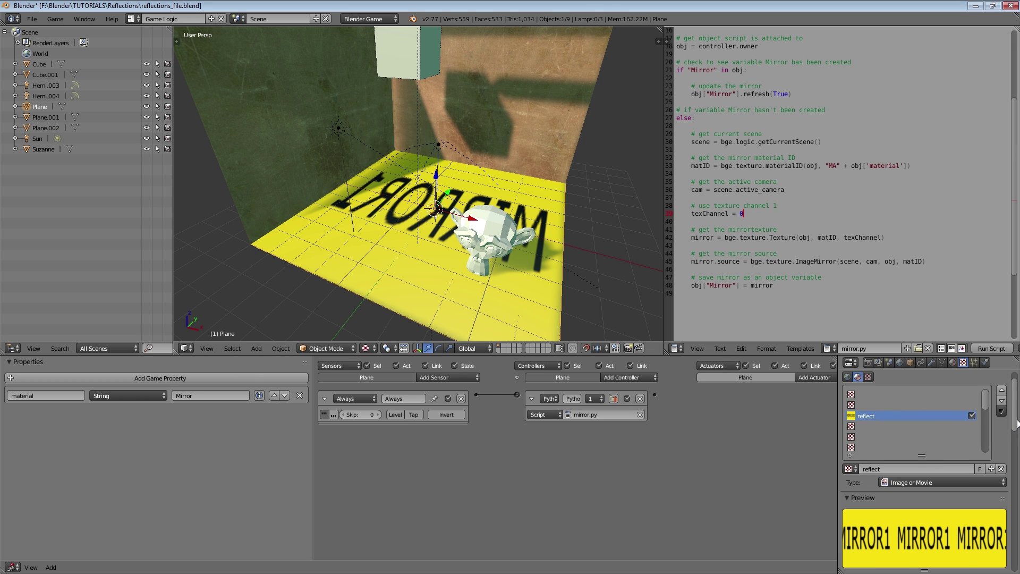
pyautogui.scroll(1, 1018, 423)
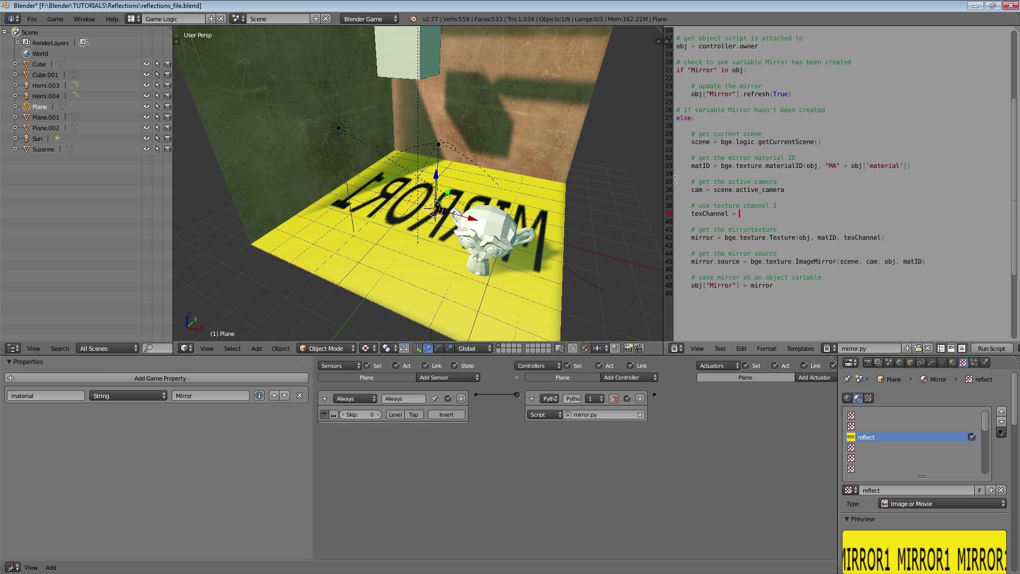
pyautogui.scroll(-1, 712, 183)
pyautogui.click(856, 416)
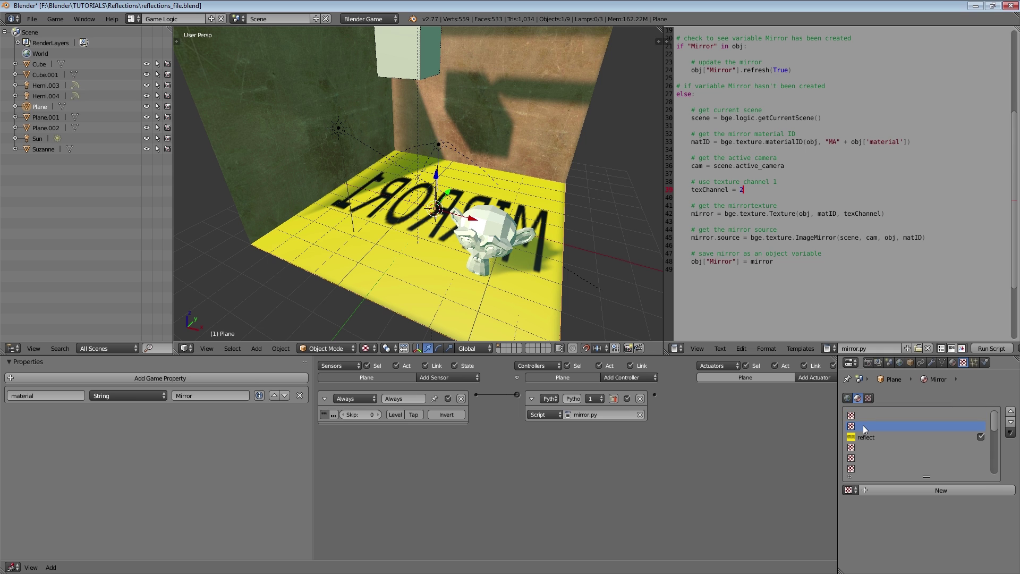
pyautogui.click(866, 437)
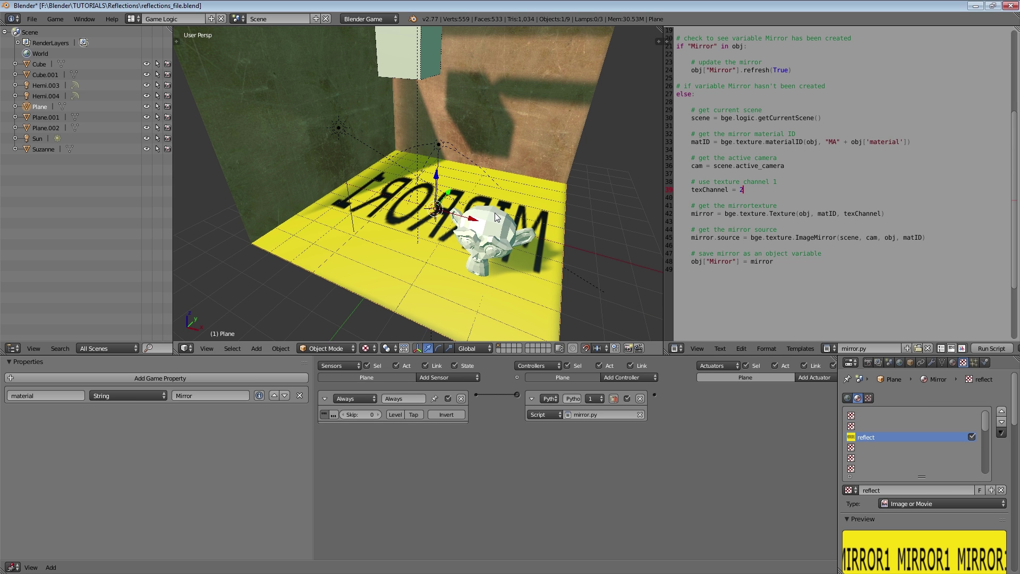
pyautogui.press('p')
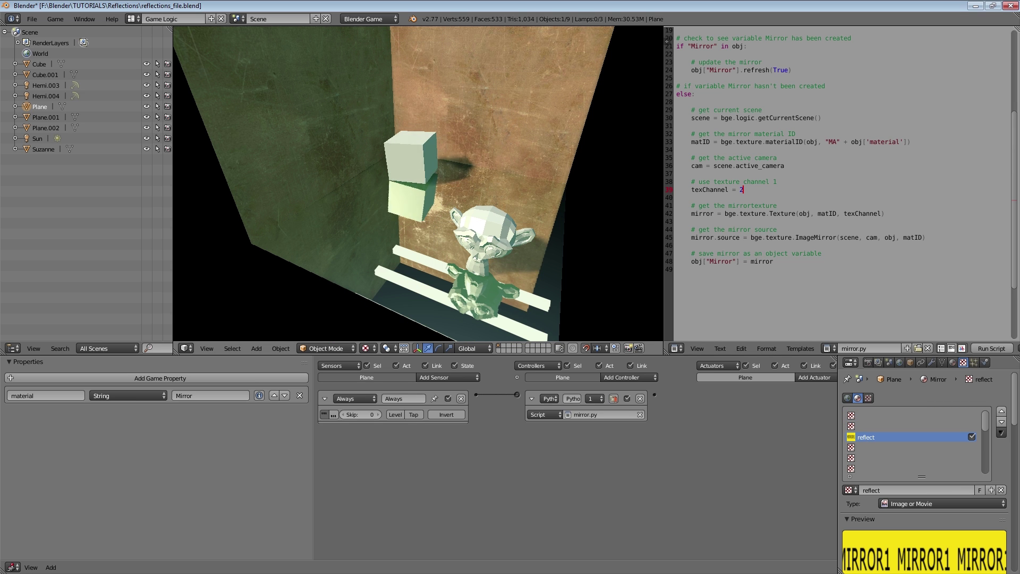
pyautogui.press('Escape')
# Add a new texture in the first slot of the Mirror material and load the image FLIESEN .png into it.
pyautogui.click(882, 415)
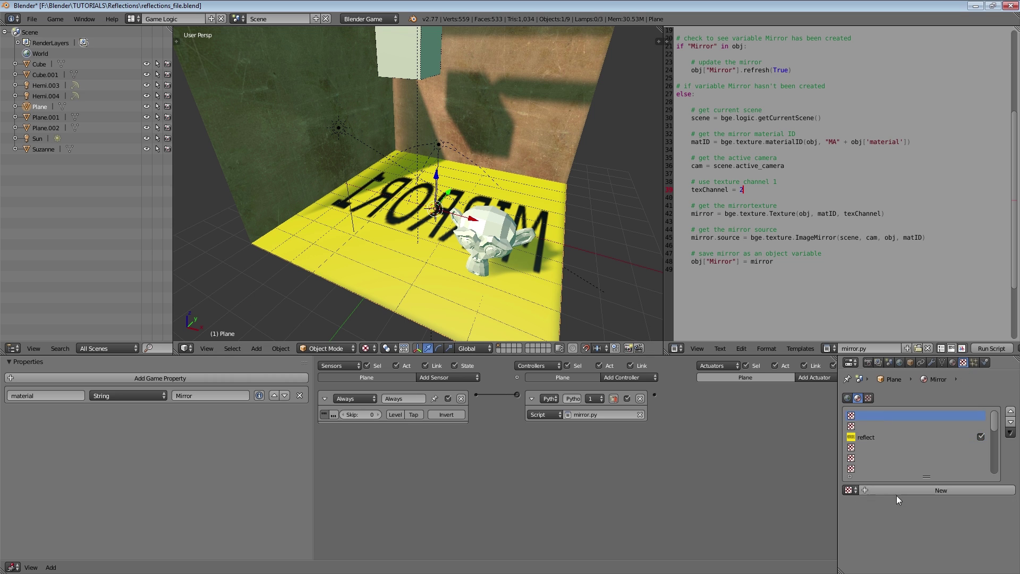
pyautogui.click(897, 492)
pyautogui.scroll(-5, 930, 531)
pyautogui.click(957, 553)
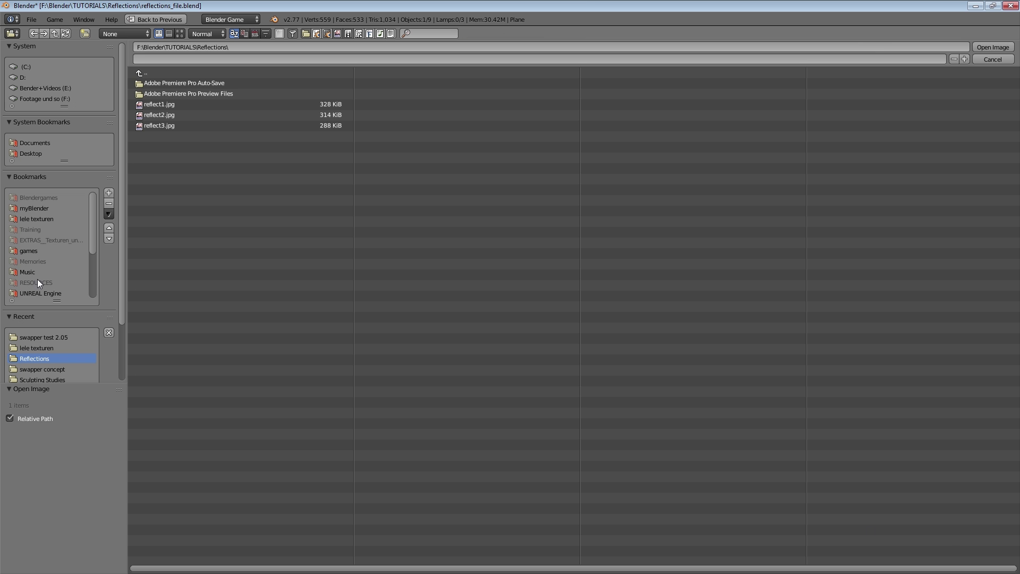
pyautogui.click(53, 338)
pyautogui.click(180, 33)
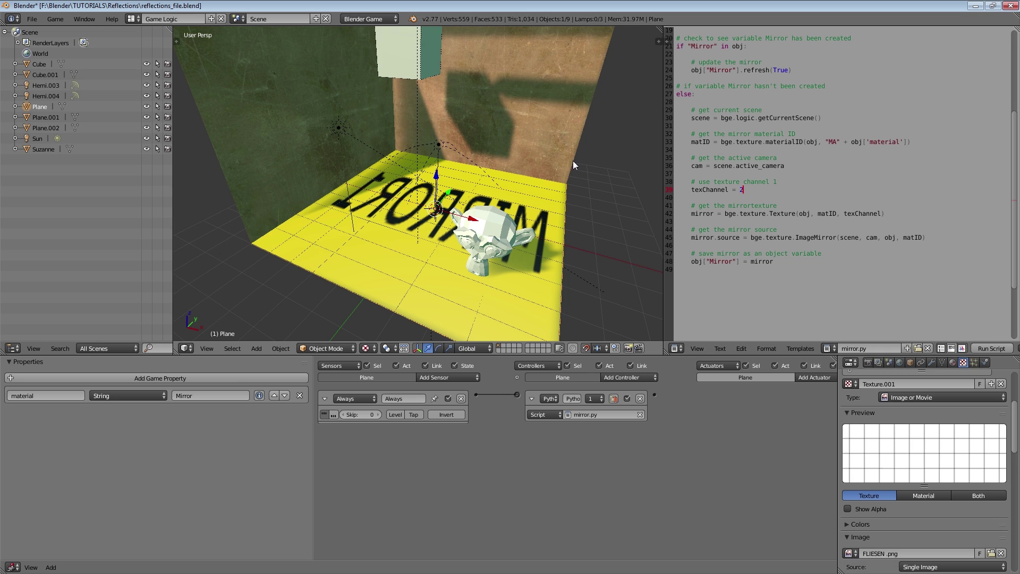
pyautogui.doubleClick(633, 88)
pyautogui.scroll(5, 967, 486)
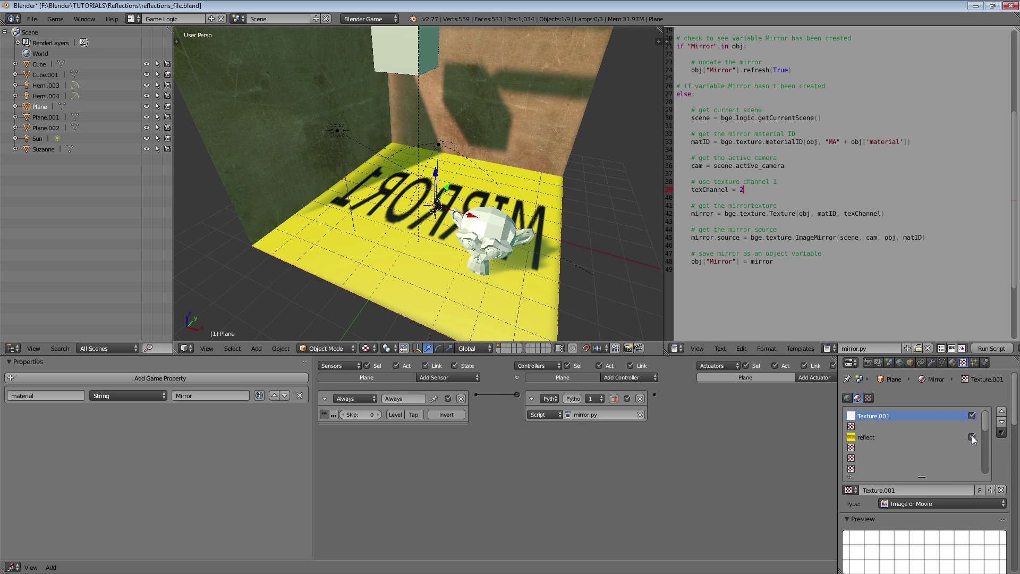
# Disable the reflect texture on the Mirror material and rename the new image texture as tiles.
pyautogui.click(971, 436)
pyautogui.moveTo(405, 247); pyautogui.dragTo(446, 268, button='middle')
pyautogui.click(879, 490)
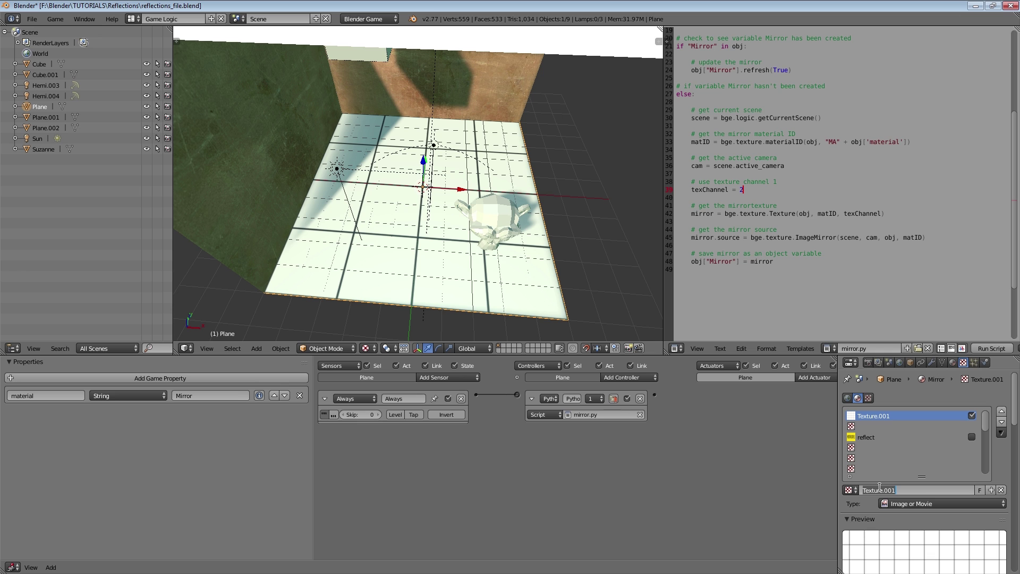
pyautogui.write('tiles')
pyautogui.press('Return')
# Set the tiles texture's blend type to Multiply and its mapping size to 2 on X, Y and Z.
pyautogui.scroll(-15, 887, 494)
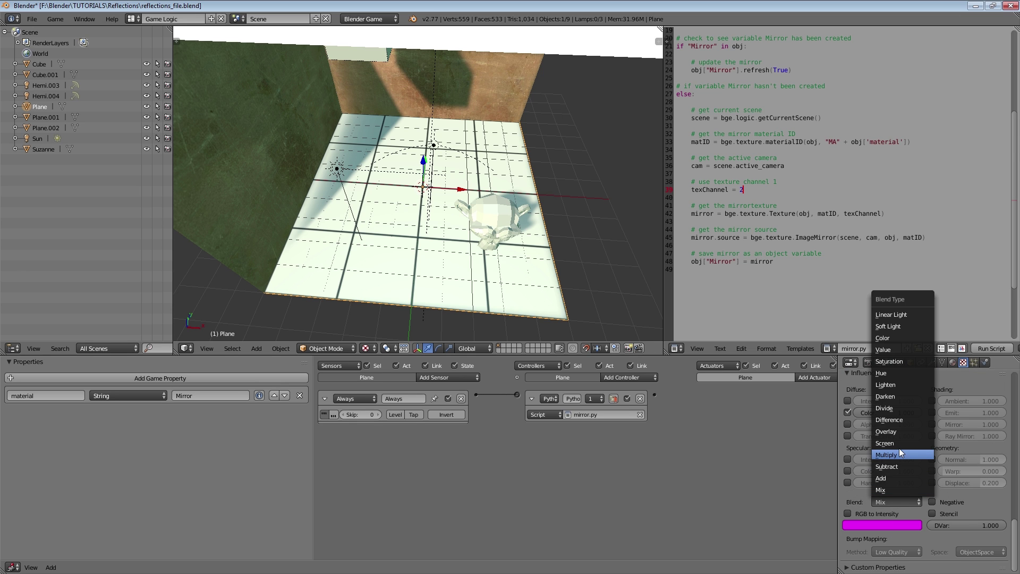
pyautogui.click(902, 454)
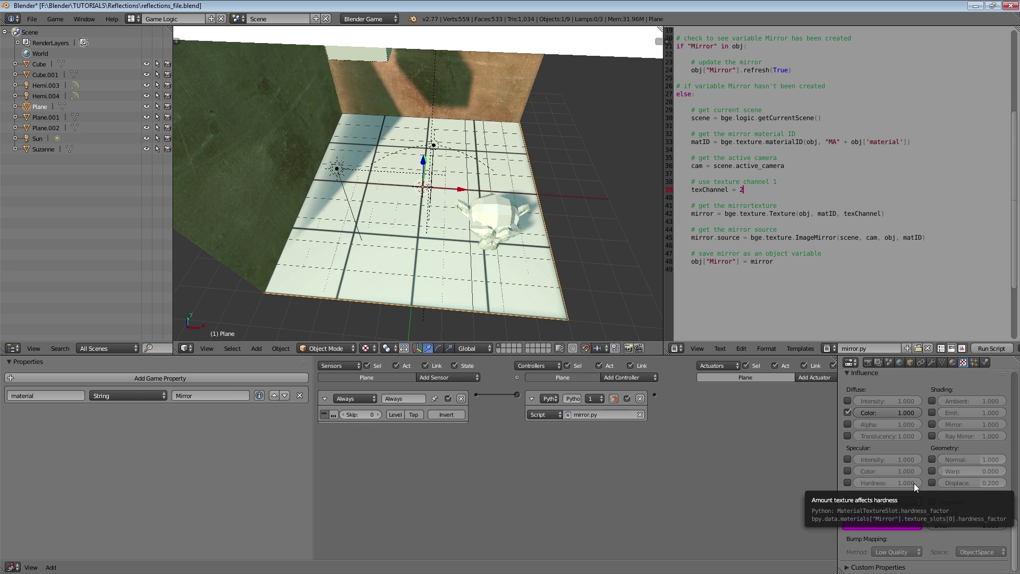
pyautogui.scroll(3, 915, 485)
pyautogui.scroll(6, 936, 527)
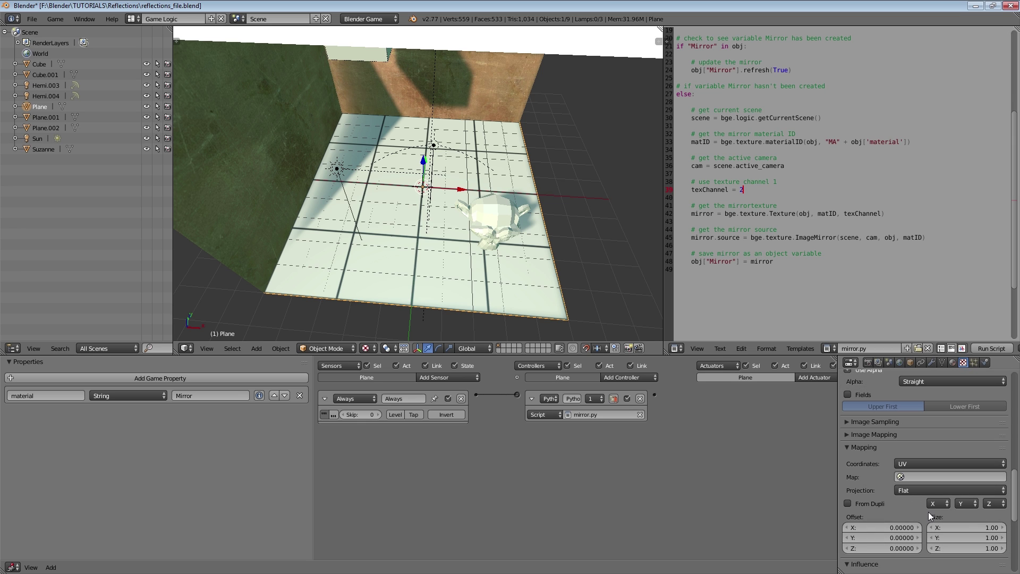
pyautogui.click(978, 527)
pyautogui.write('2')
pyautogui.press('Tab')
pyautogui.write('2')
pyautogui.press('Tab')
pyautogui.write('2')
pyautogui.press('Return')
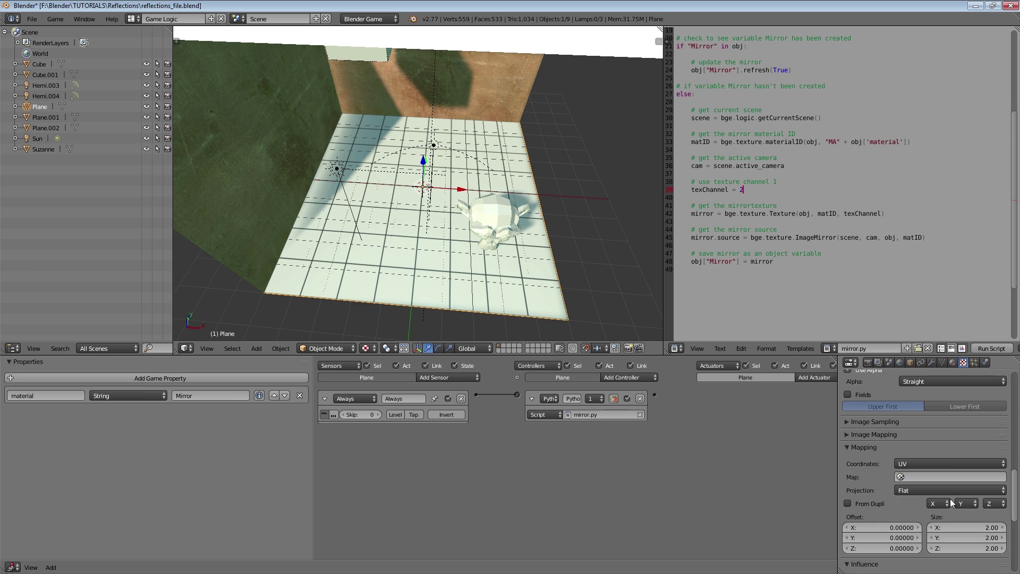
# Add a new texture in the second slot of the Mirror material and load the image FLIESEN norm .png into it.
pyautogui.scroll(15, 949, 494)
pyautogui.click(865, 425)
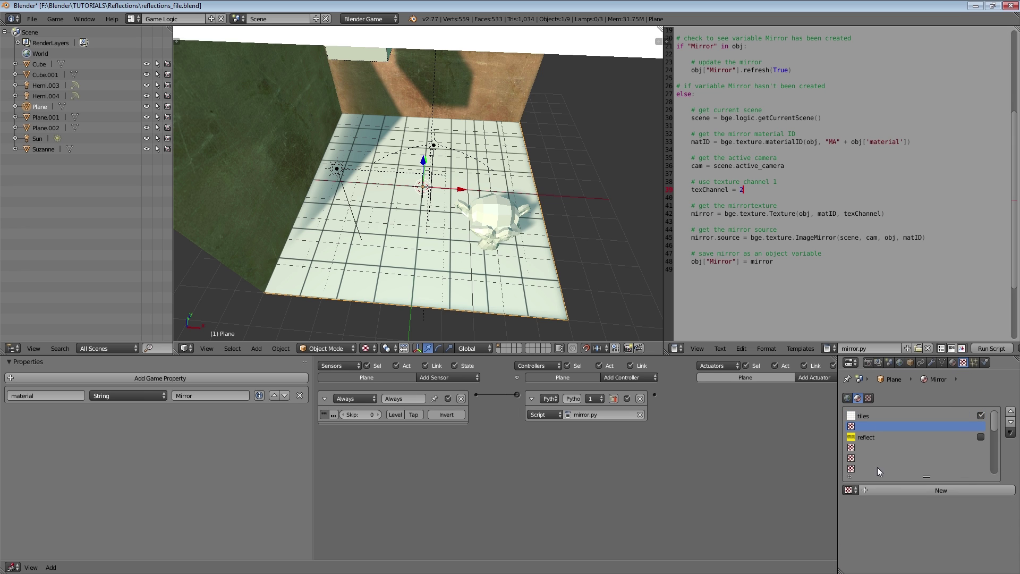
pyautogui.click(923, 486)
pyautogui.scroll(-3, 940, 505)
pyautogui.click(985, 536)
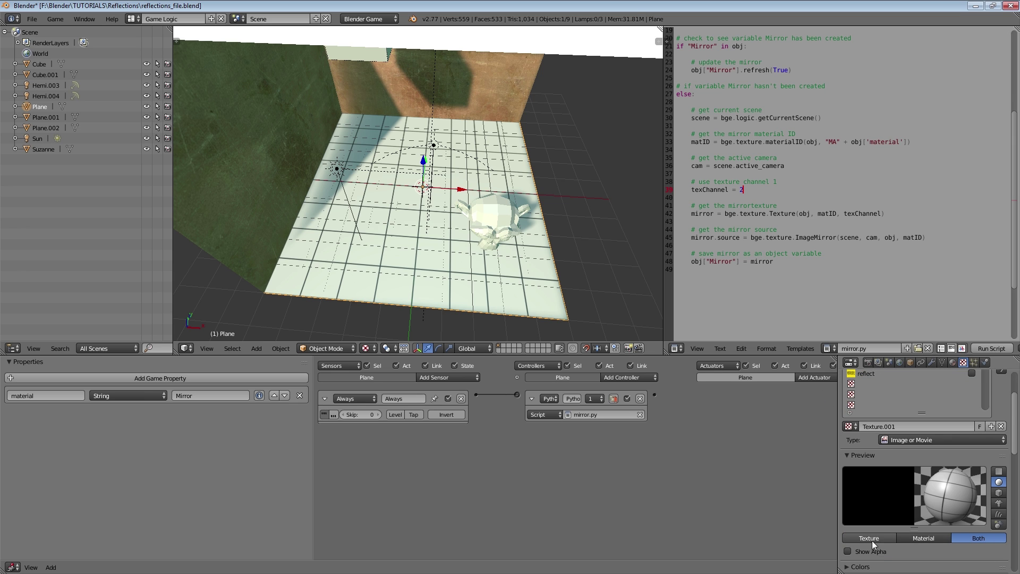
pyautogui.scroll(-5, 942, 528)
pyautogui.click(968, 473)
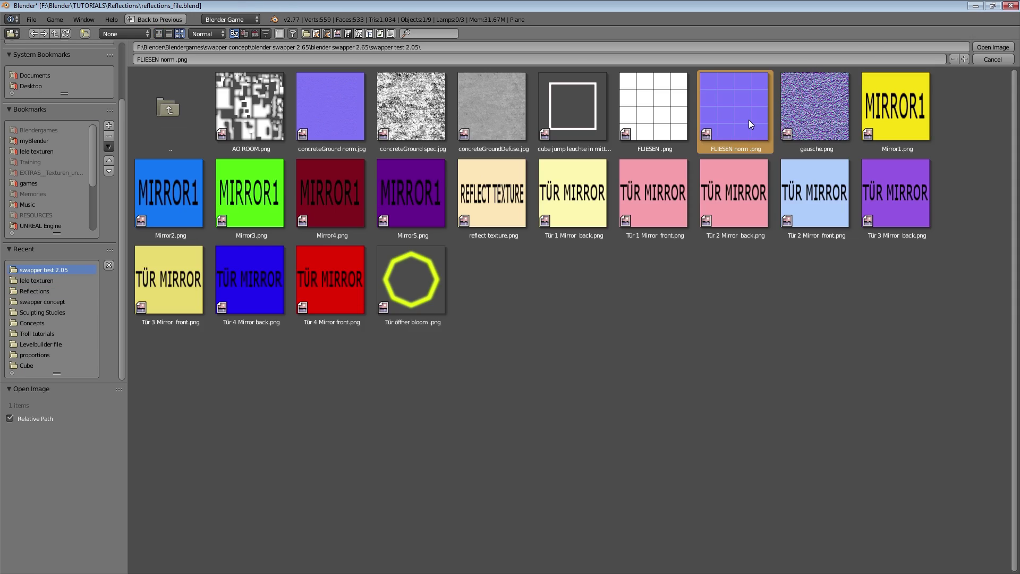
pyautogui.doubleClick(748, 120)
# Turn off the diffuse color influence of the FLIESEN norm texture and set its mapping size to 2.
pyautogui.scroll(-10, 942, 521)
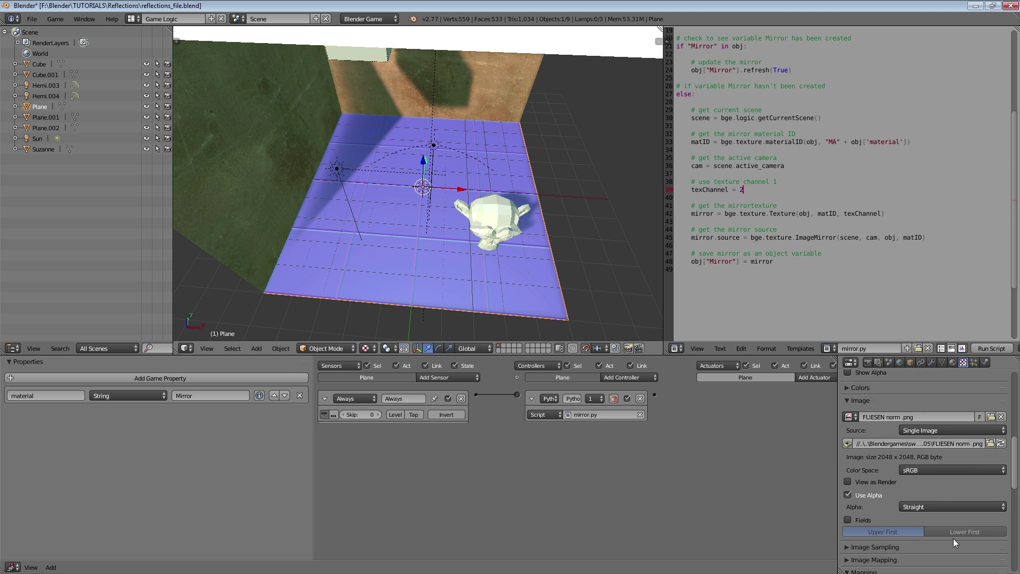
pyautogui.click(854, 420)
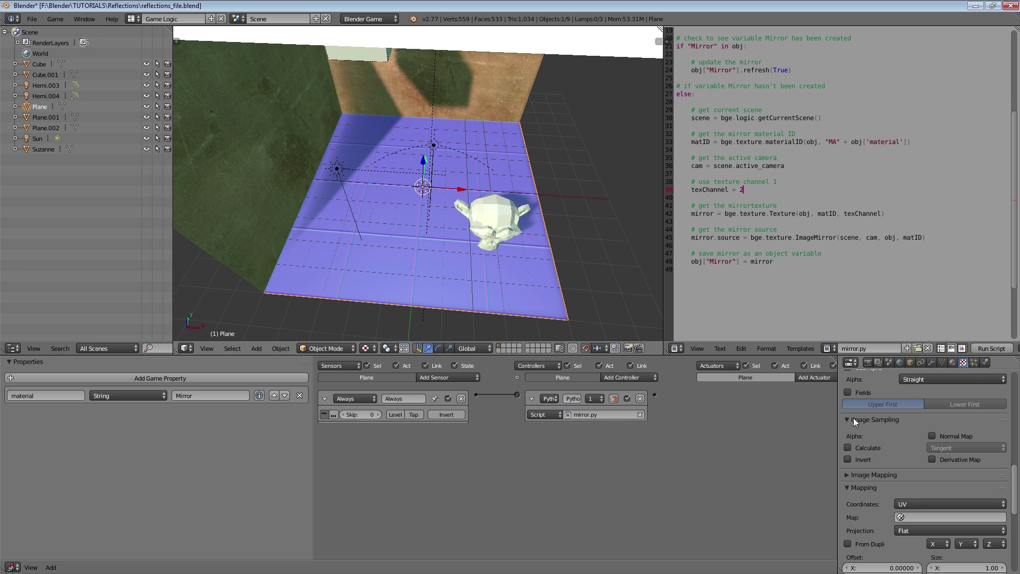
pyautogui.scroll(-8, 897, 445)
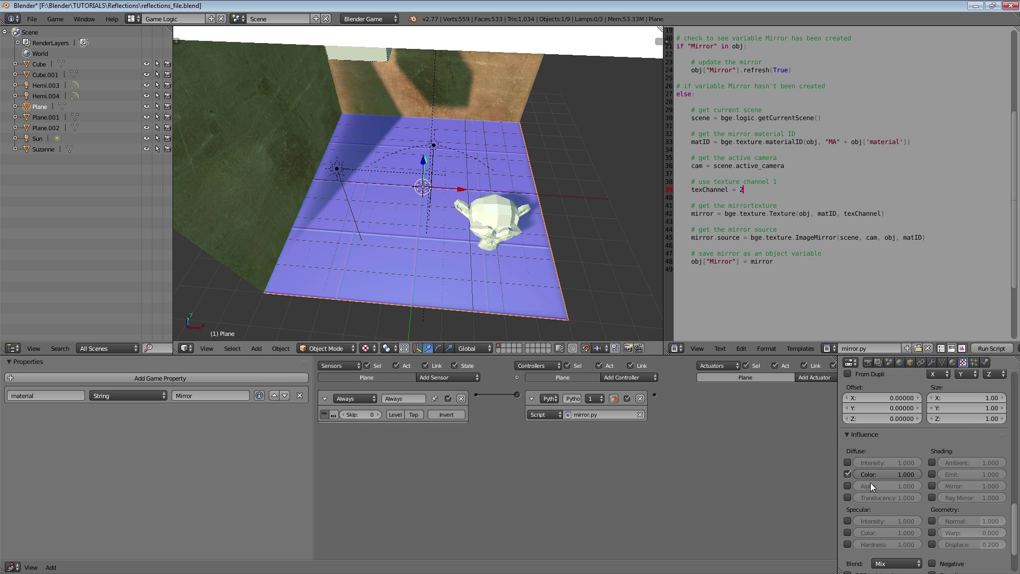
pyautogui.click(847, 474)
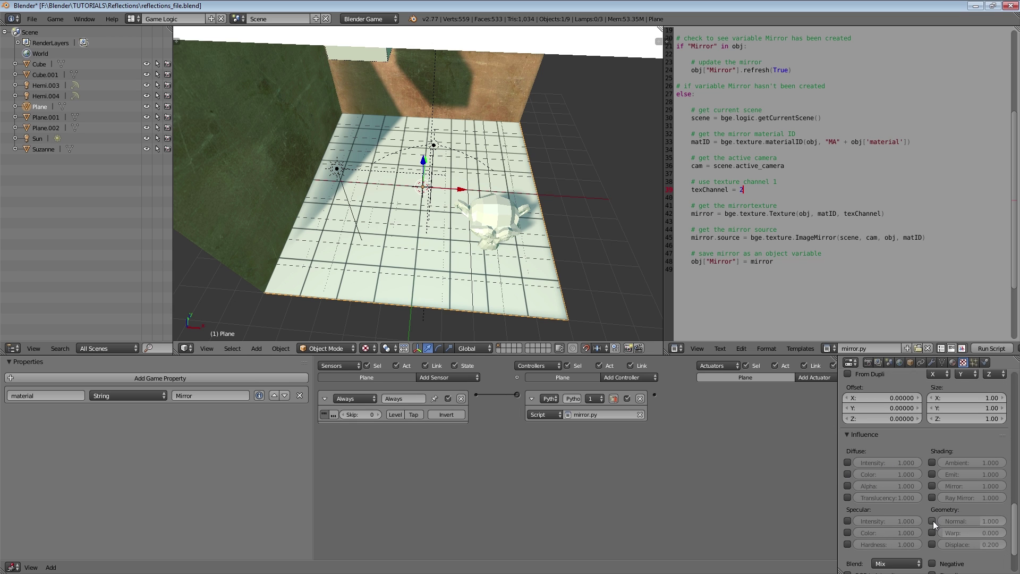
pyautogui.scroll(-2, 936, 521)
pyautogui.scroll(5, 903, 500)
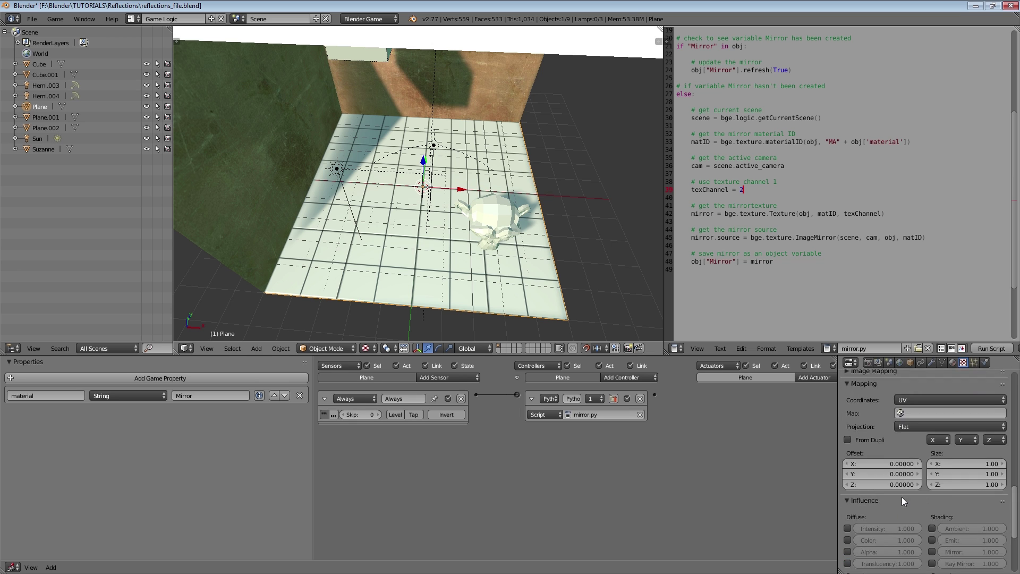
pyautogui.click(980, 465)
pyautogui.write('2')
pyautogui.press('Return')
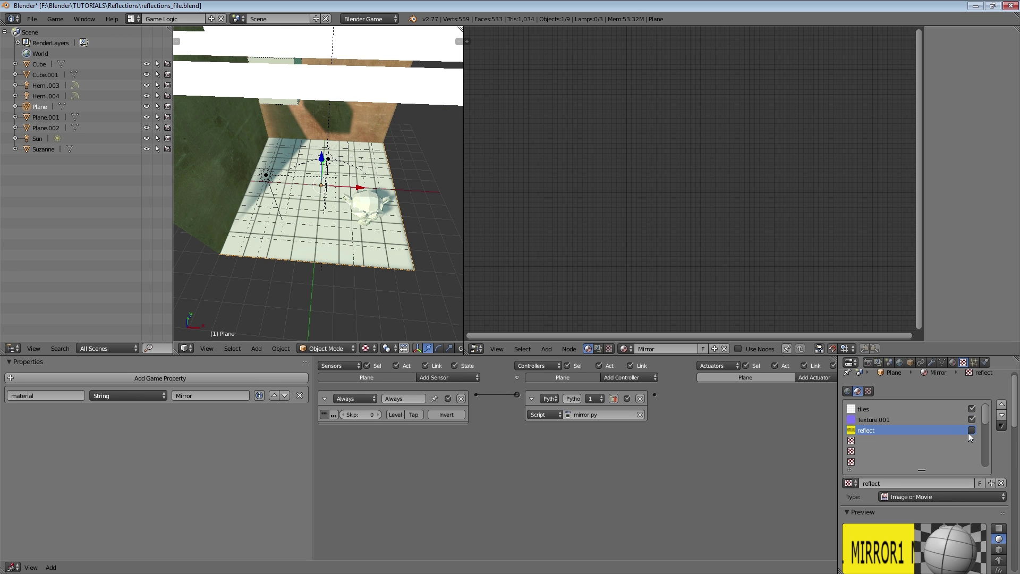
# Enable the reflect texture on the Mirror material and set its diffuse color influence to 0.
pyautogui.click(970, 431)
pyautogui.scroll(-5, 951, 524)
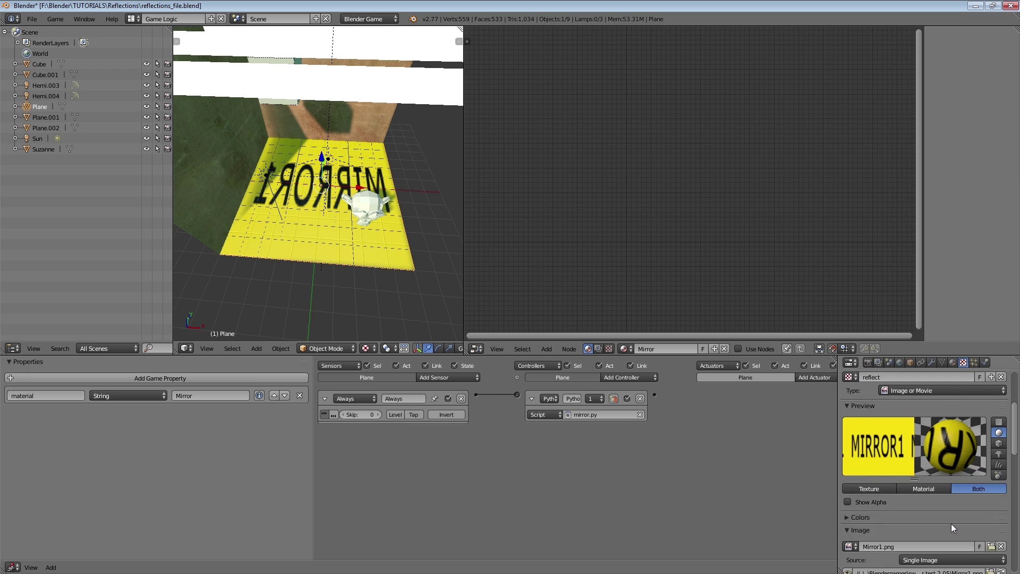
pyautogui.scroll(-10, 951, 523)
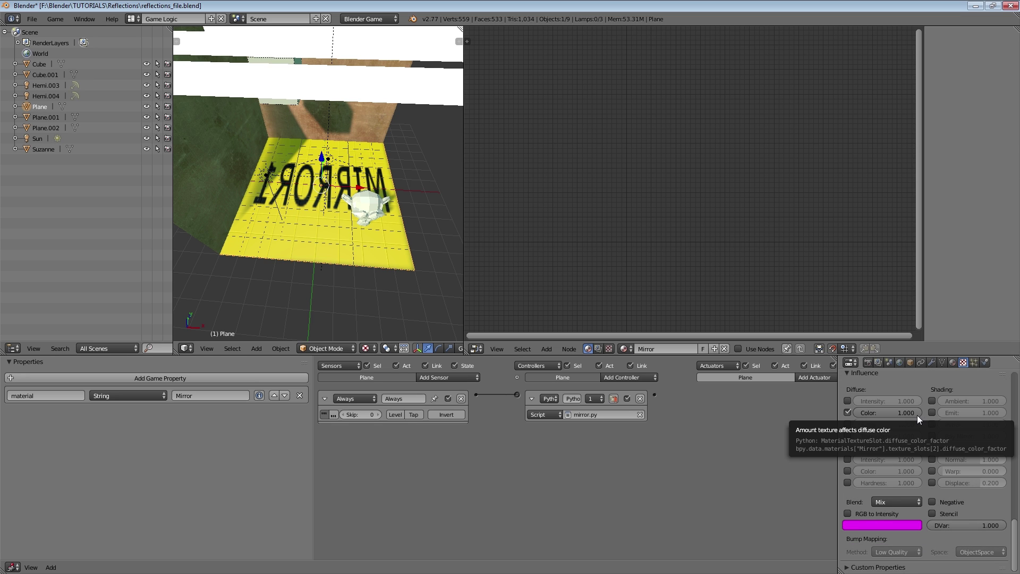
pyautogui.moveTo(917, 415); pyautogui.dragTo(854, 413)
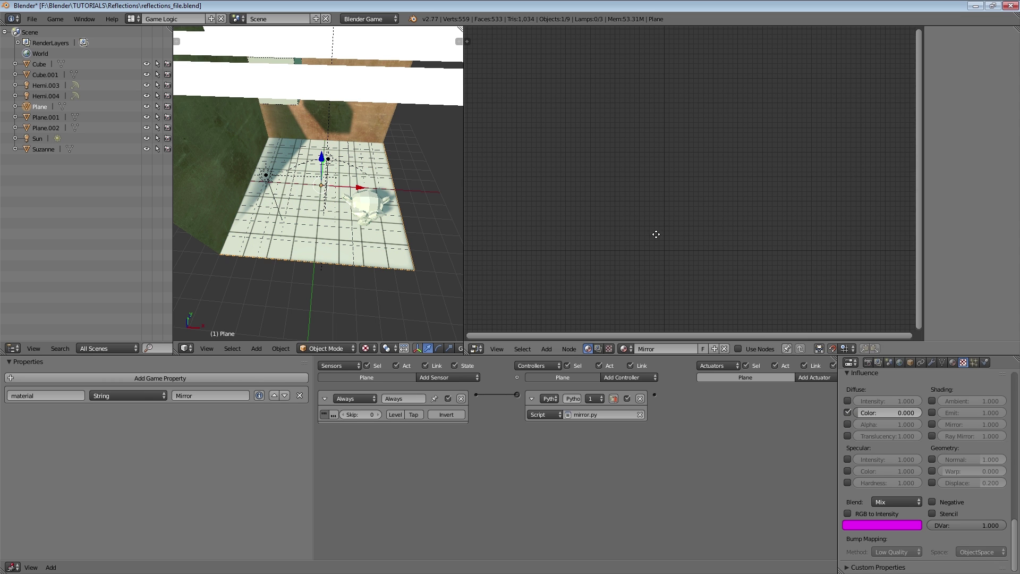
# Enable nodes on the Mirror material and assign the Mirror material to its Material node, placed away from the Output node.
pyautogui.click(953, 363)
pyautogui.scroll(4, 958, 422)
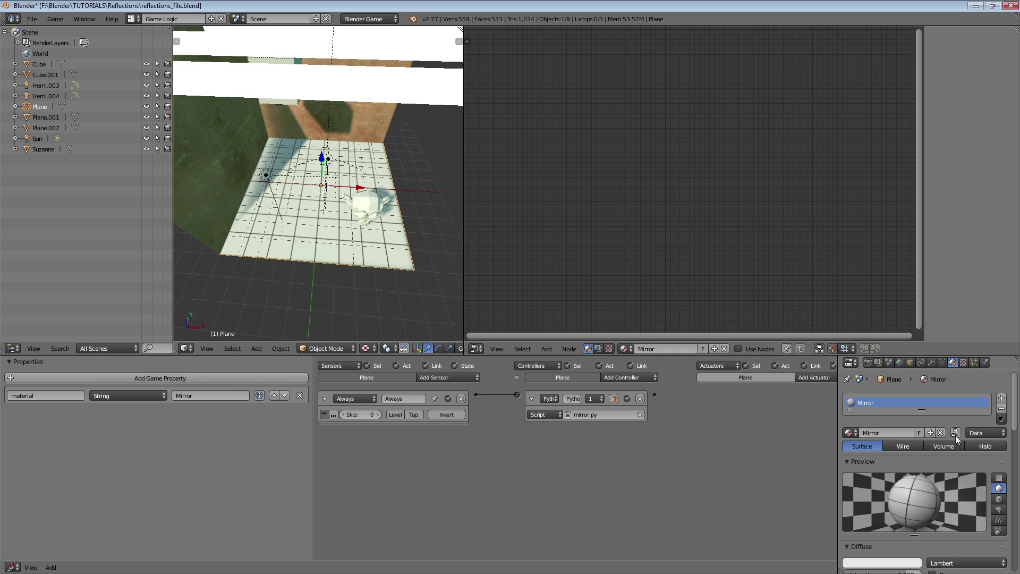
pyautogui.click(955, 433)
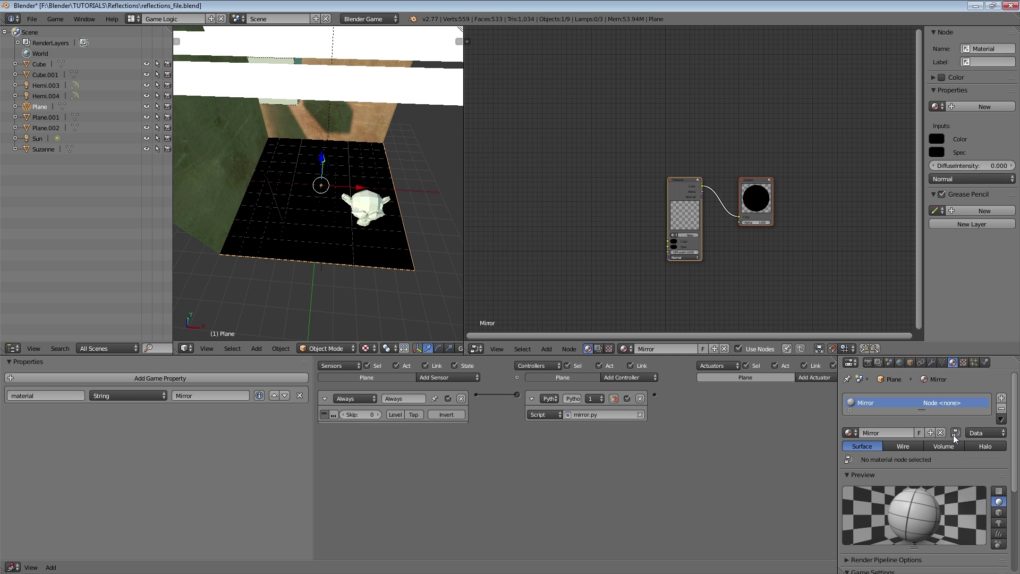
pyautogui.scroll(3, 713, 197)
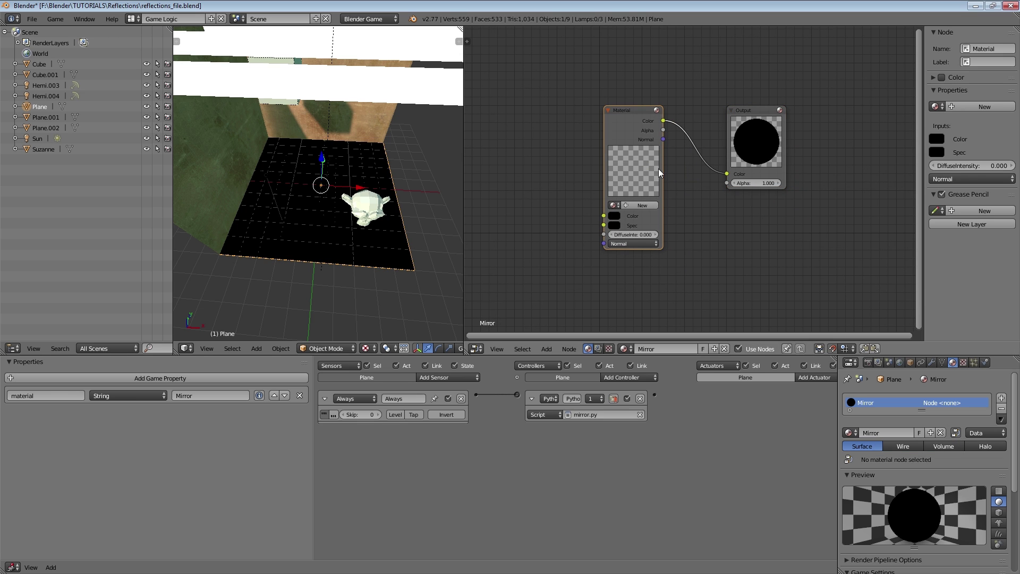
pyautogui.moveTo(659, 168); pyautogui.dragTo(676, 154)
pyautogui.click(633, 188)
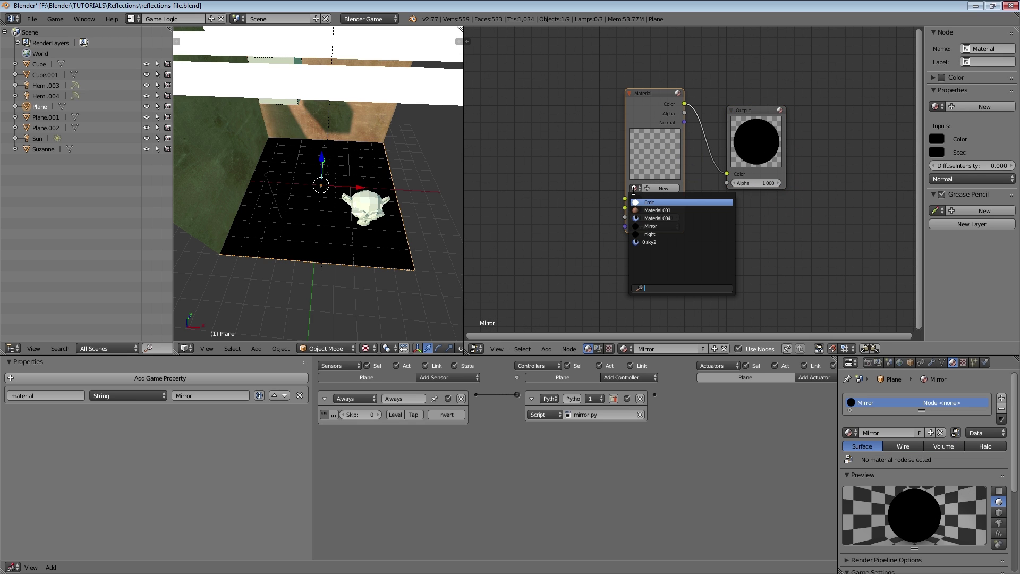
pyautogui.click(660, 226)
pyautogui.moveTo(686, 163); pyautogui.dragTo(634, 154)
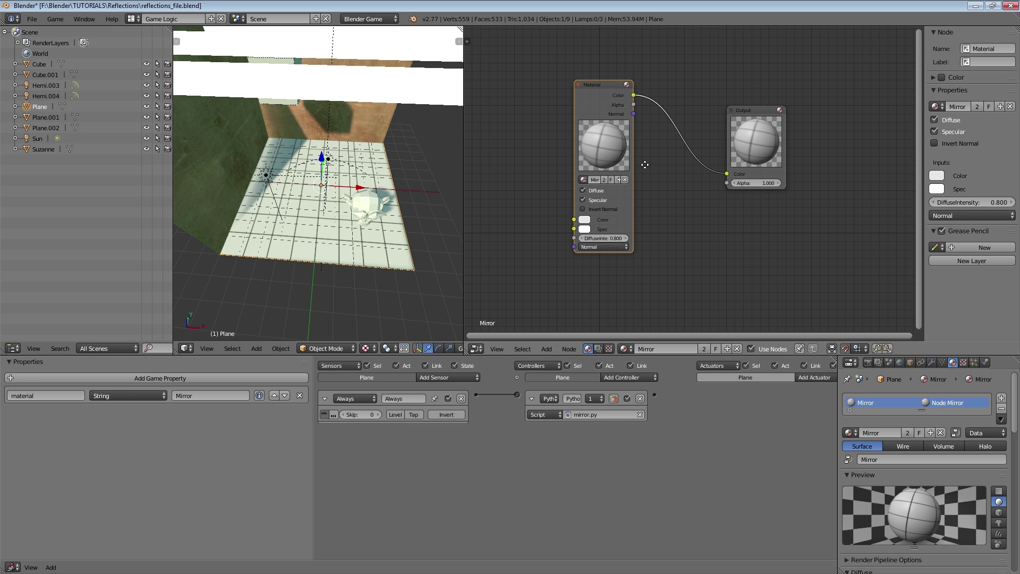
# Move the Material node farther from the Output node, set its diffuse color to green and test the floor in the game engine.
pyautogui.moveTo(647, 166); pyautogui.dragTo(665, 163, button='middle')
pyautogui.press('a')
pyautogui.moveTo(645, 142)
pyautogui.mouseDown()
pyautogui.moveTo(578, 124)
pyautogui.moveTo(538, 92)
pyautogui.moveTo(592, 94)
pyautogui.moveTo(546, 84)
pyautogui.mouseUp()
pyautogui.click(535, 199)
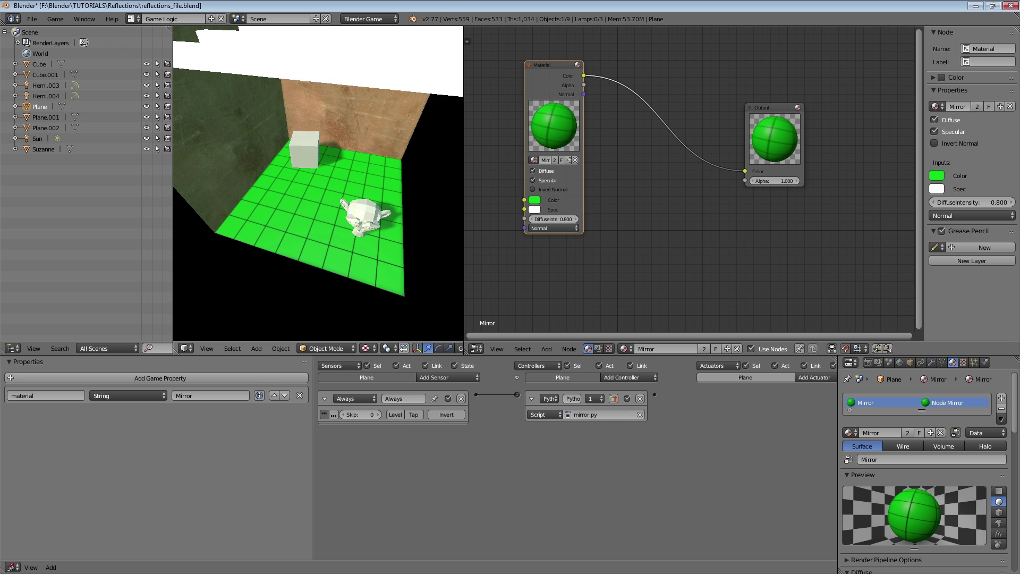
pyautogui.press('Escape')
# Add a Geometry input node below the Material node in the Mirror node tree.
pyautogui.moveTo(569, 229); pyautogui.dragTo(610, 184, button='middle')
pyautogui.hotkey('shift', 'a')
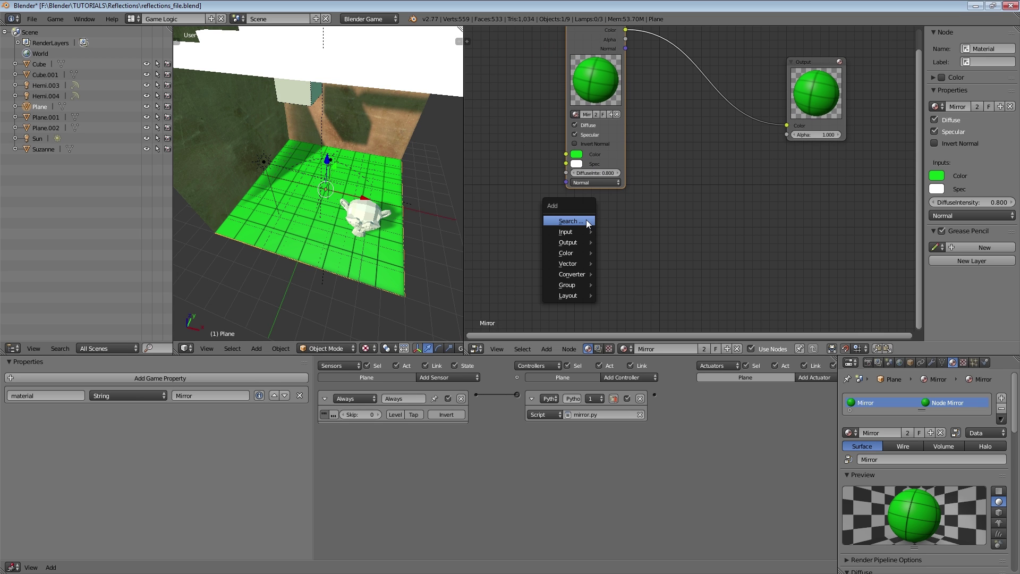
pyautogui.moveTo(567, 233)
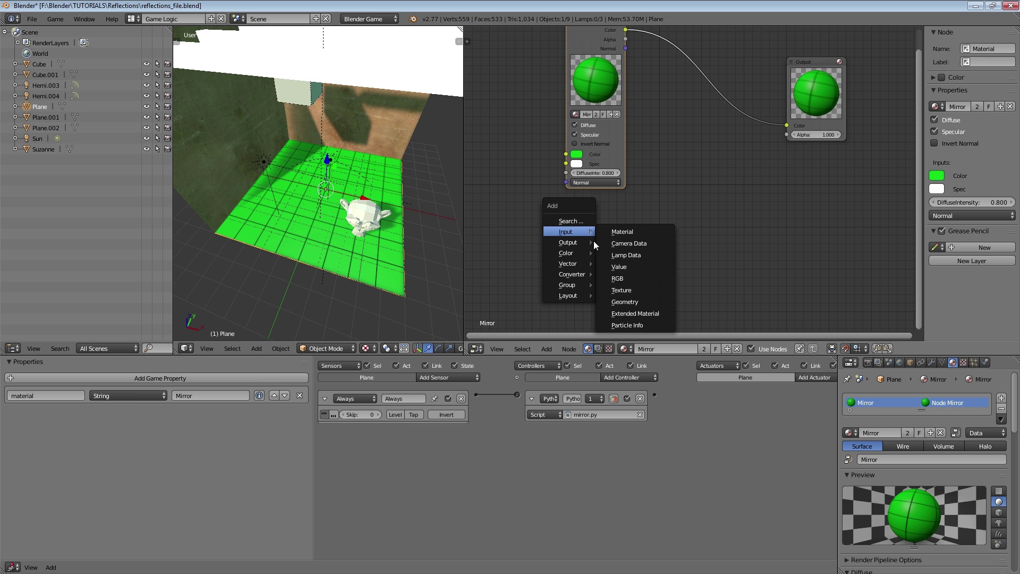
pyautogui.click(635, 304)
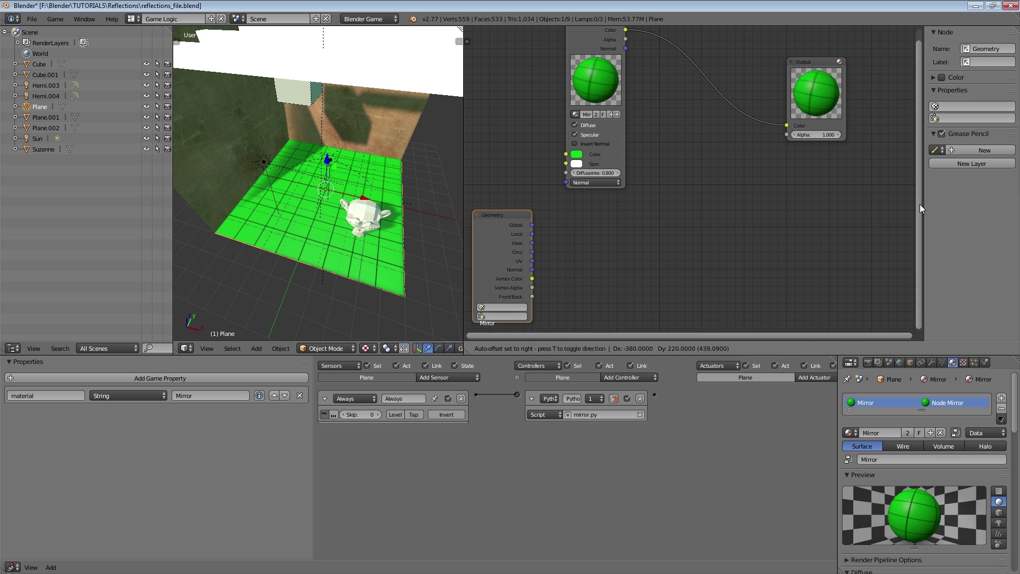
# Add a Texture node using the reflect texture and connect the Geometry node's UV output to its Vector input.
pyautogui.moveTo(534, 244); pyautogui.dragTo(544, 226, button='middle')
pyautogui.hotkey('shift', 'a')
pyautogui.moveTo(545, 226)
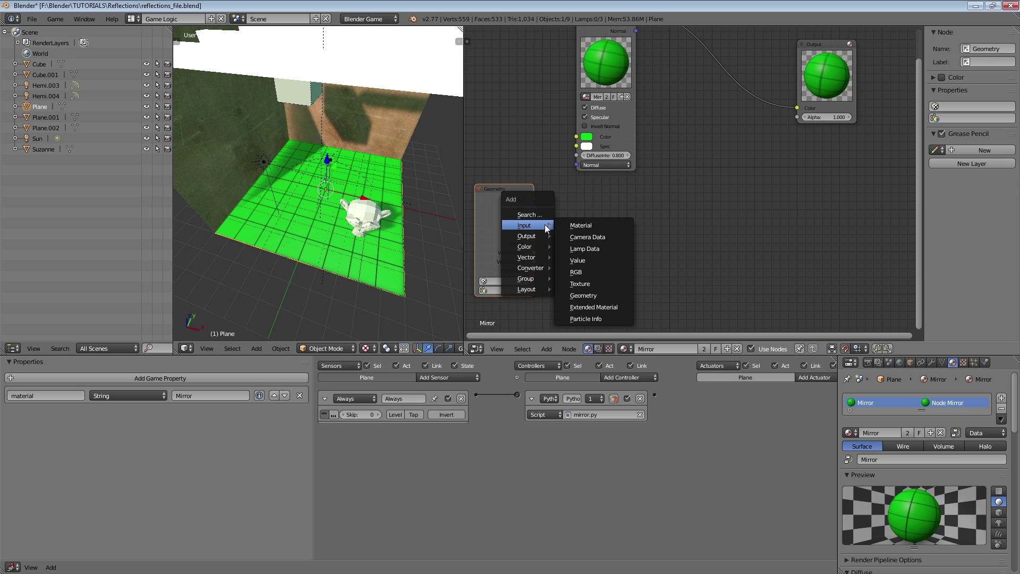
pyautogui.click(583, 280)
pyautogui.click(560, 196)
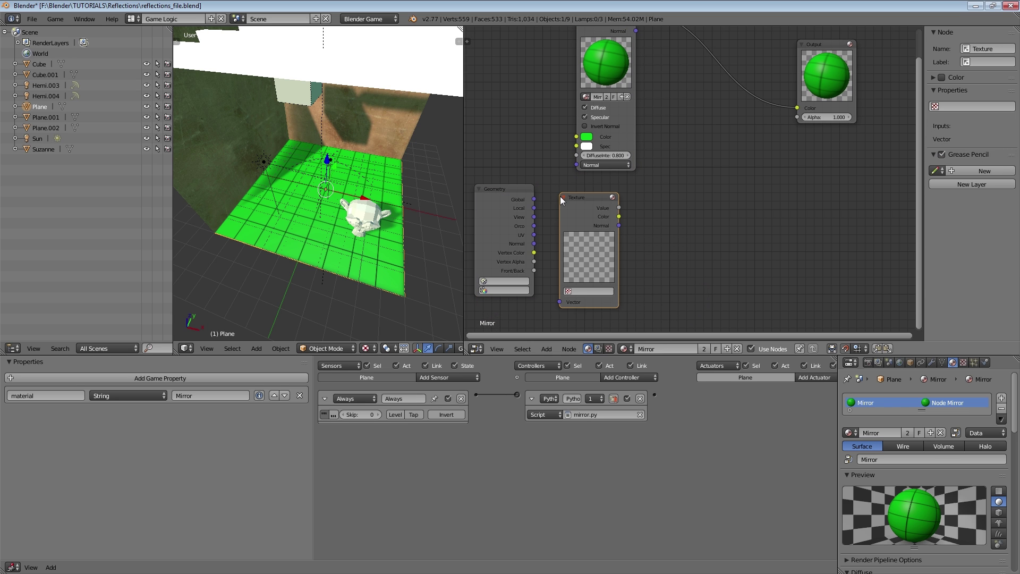
pyautogui.click(573, 293)
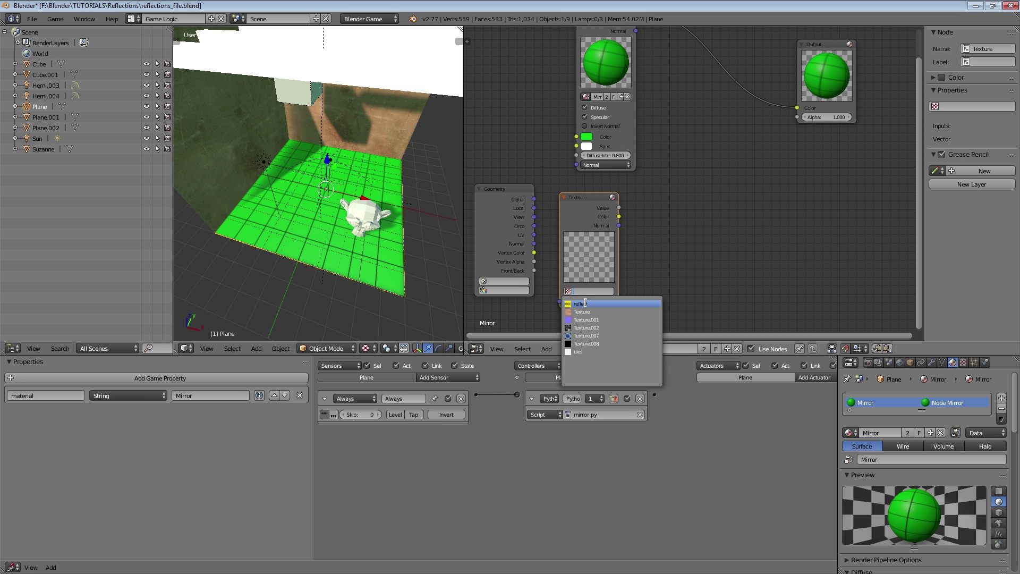
pyautogui.click(585, 303)
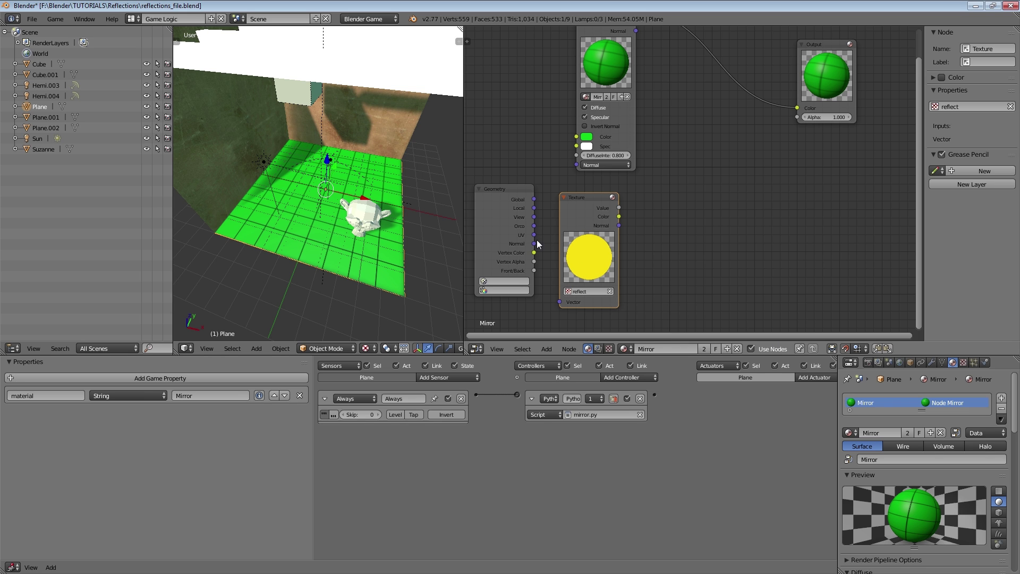
pyautogui.moveTo(534, 236); pyautogui.dragTo(560, 301)
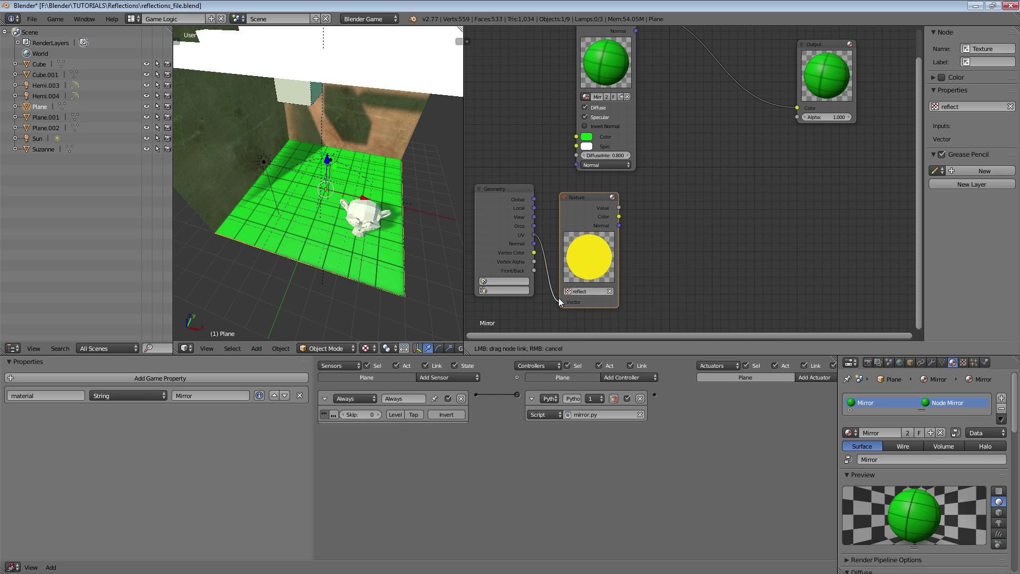
pyautogui.moveTo(582, 236); pyautogui.dragTo(598, 219)
# Insert a Mix node with factor 1 between the Material and Output nodes and connect the reflect texture's Color to Color2.
pyautogui.moveTo(663, 159); pyautogui.dragTo(648, 186, button='middle')
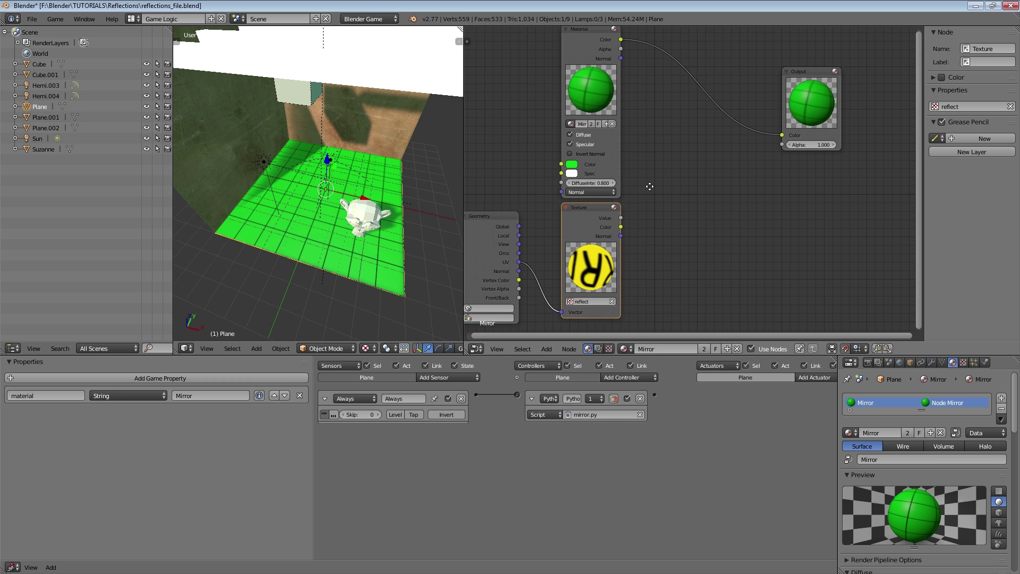
pyautogui.hotkey('shift', 'a')
pyautogui.moveTo(641, 201)
pyautogui.click(682, 200)
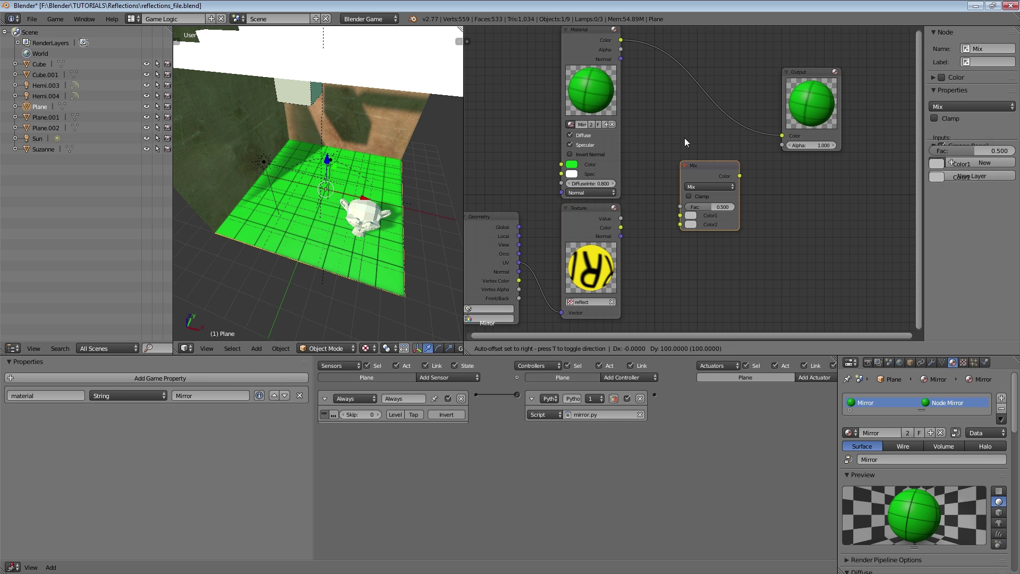
pyautogui.click(677, 84)
pyautogui.moveTo(621, 227); pyautogui.dragTo(736, 112)
# Lower the Mix factor to 0.309 and test the floor reflection in the game engine, including from a closer view.
pyautogui.press('p')
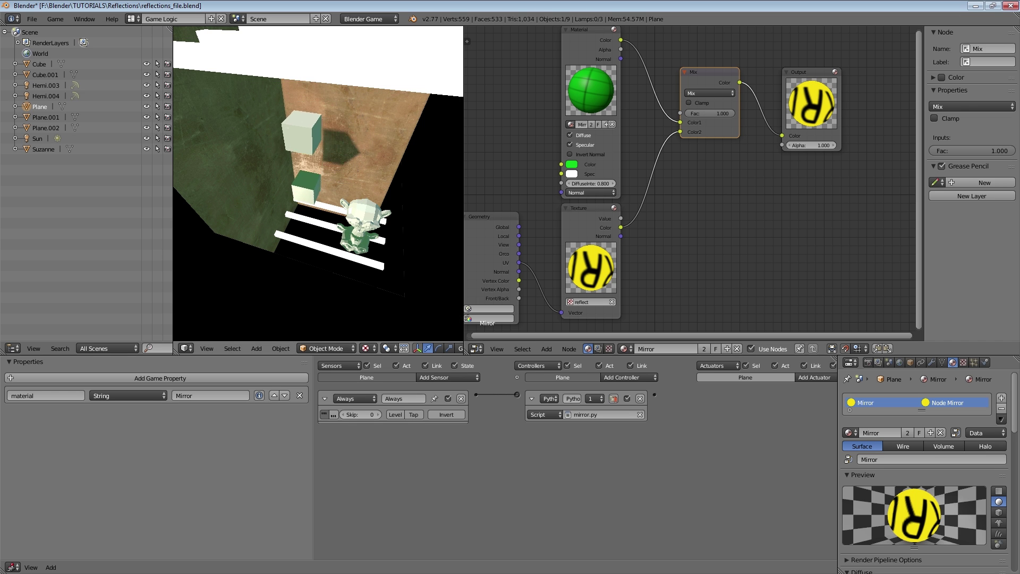
pyautogui.press('Escape')
pyautogui.moveTo(725, 112); pyautogui.dragTo(685, 113)
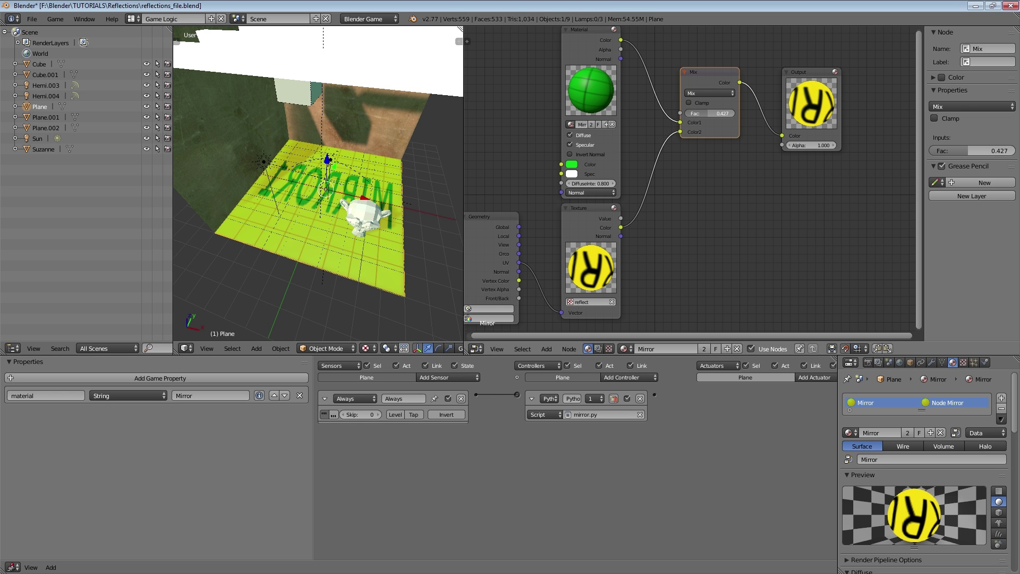
pyautogui.press('p')
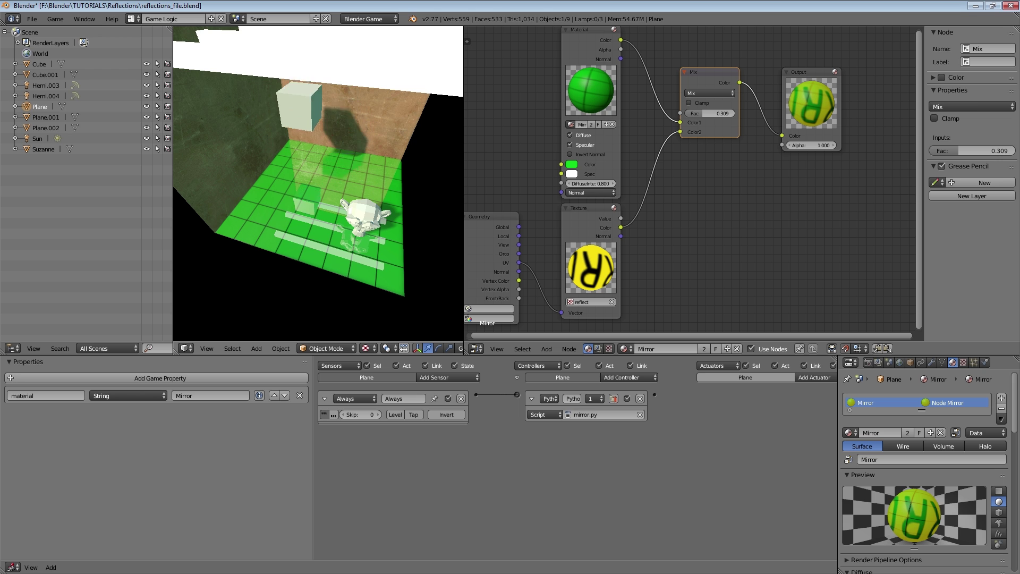
pyautogui.press('Escape')
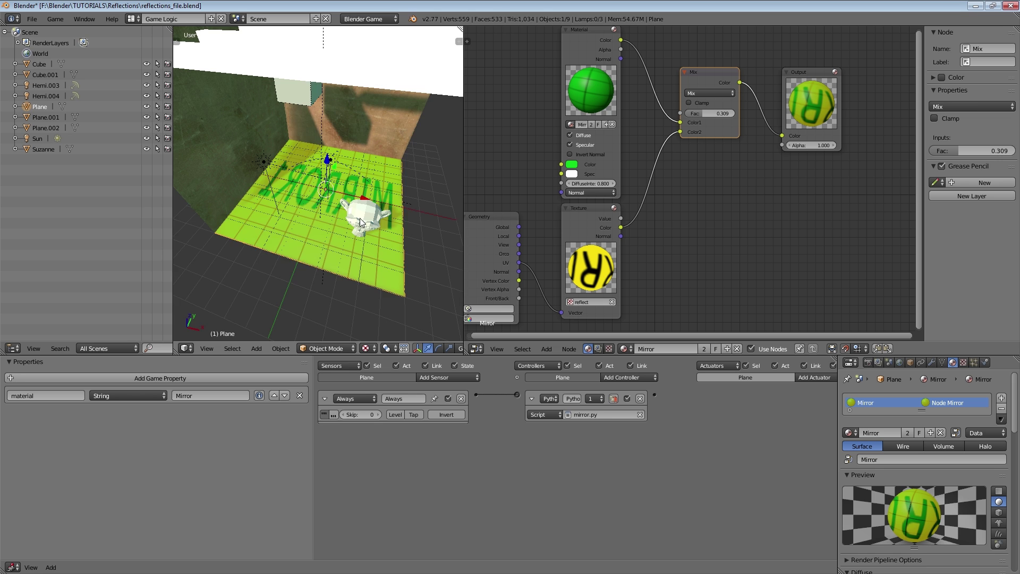
pyautogui.moveTo(357, 194); pyautogui.dragTo(314, 212, button='middle')
pyautogui.press('p')
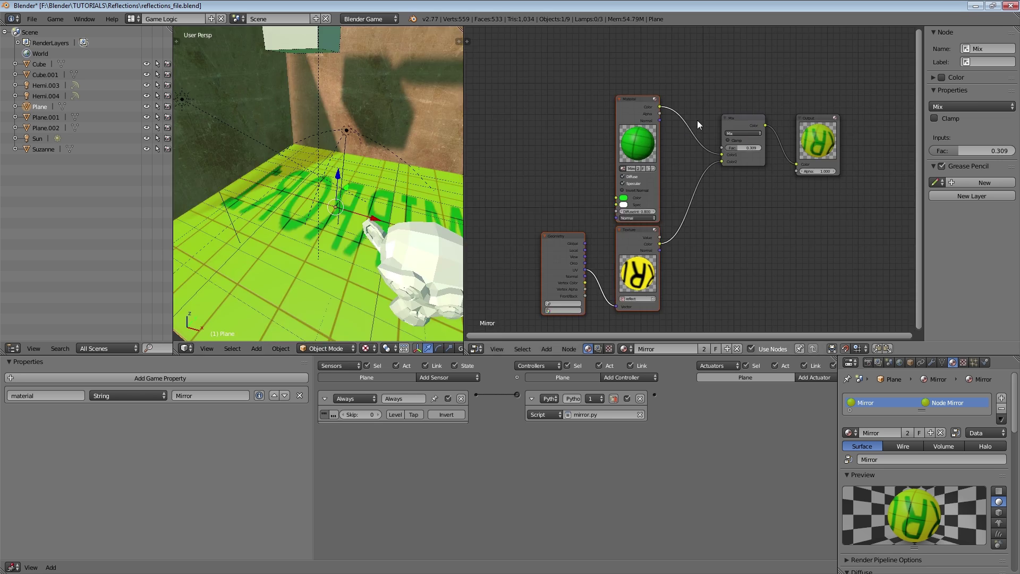
# Move the Mix and Output nodes farther from the Material and Texture nodes to make room between them.
pyautogui.moveTo(731, 125); pyautogui.dragTo(759, 120)
pyautogui.press('b')
pyautogui.moveTo(731, 86); pyautogui.dragTo(805, 182)
pyautogui.press('g')
pyautogui.click(823, 182)
pyautogui.press('a')
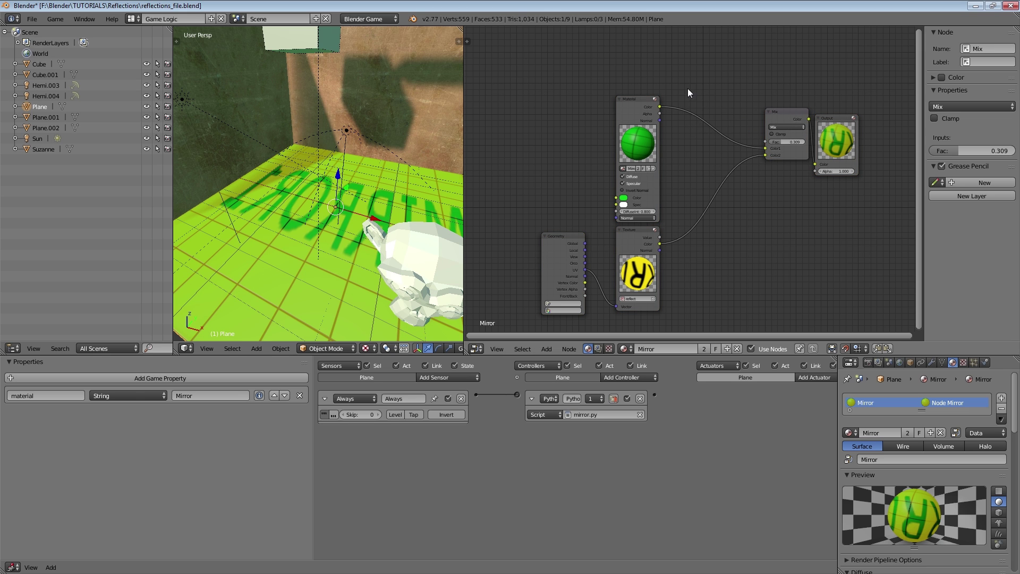
# Add a Texture node using Texture.002 and connect the Geometry node's UV output to its Vector input.
pyautogui.hotkey('shift', 'a')
pyautogui.moveTo(665, 74)
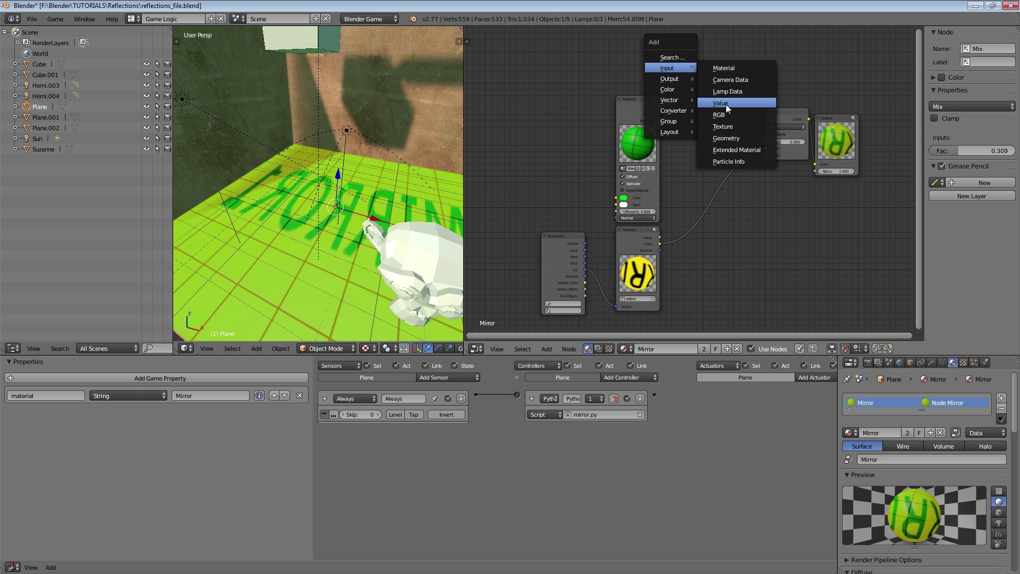
pyautogui.click(726, 127)
pyautogui.click(718, 30)
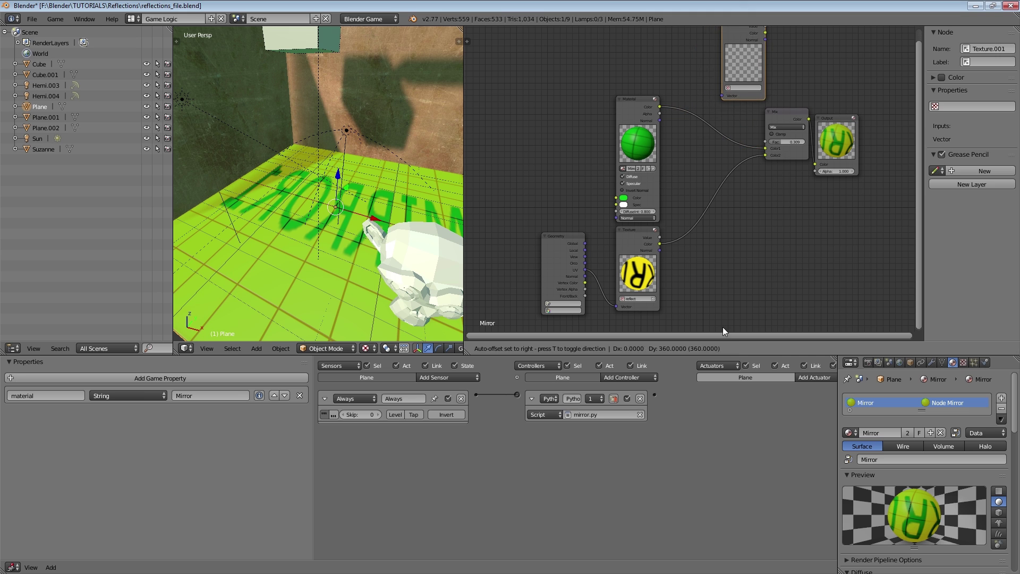
pyautogui.click(729, 88)
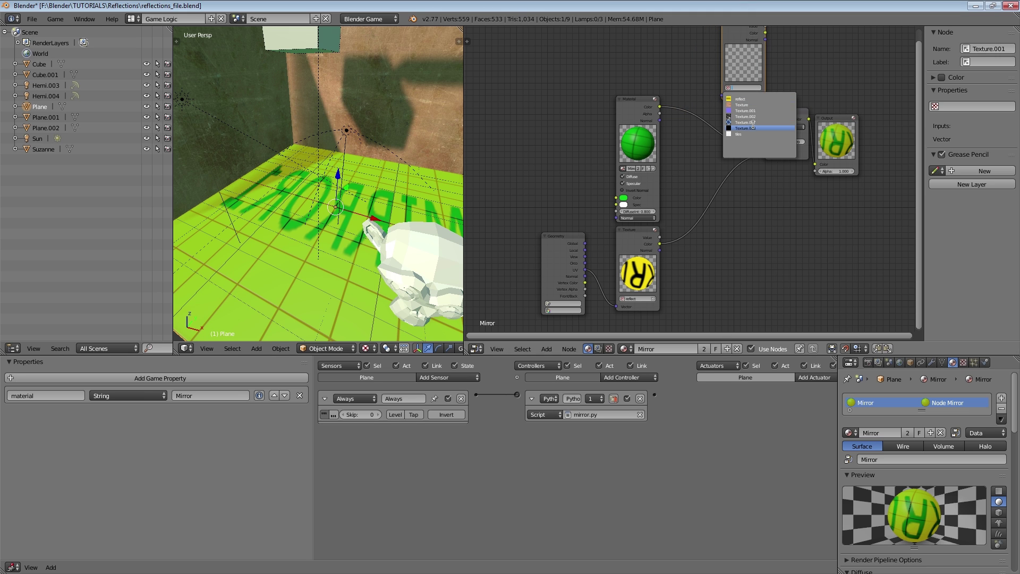
pyautogui.click(747, 107)
pyautogui.moveTo(702, 177); pyautogui.dragTo(709, 212, button='middle')
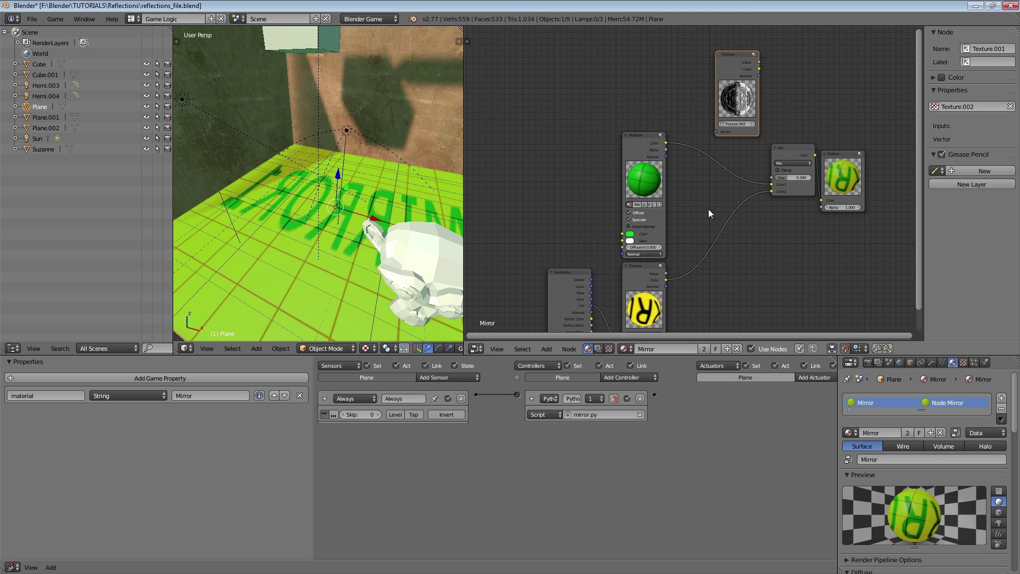
pyautogui.moveTo(592, 306); pyautogui.dragTo(717, 127)
# Route the Texture.002 Color through a new ColorRamp, white stop at 0.136, into the Mix factor and test the reflection in the game engine.
pyautogui.hotkey('shift', 'a')
pyautogui.moveTo(616, 75)
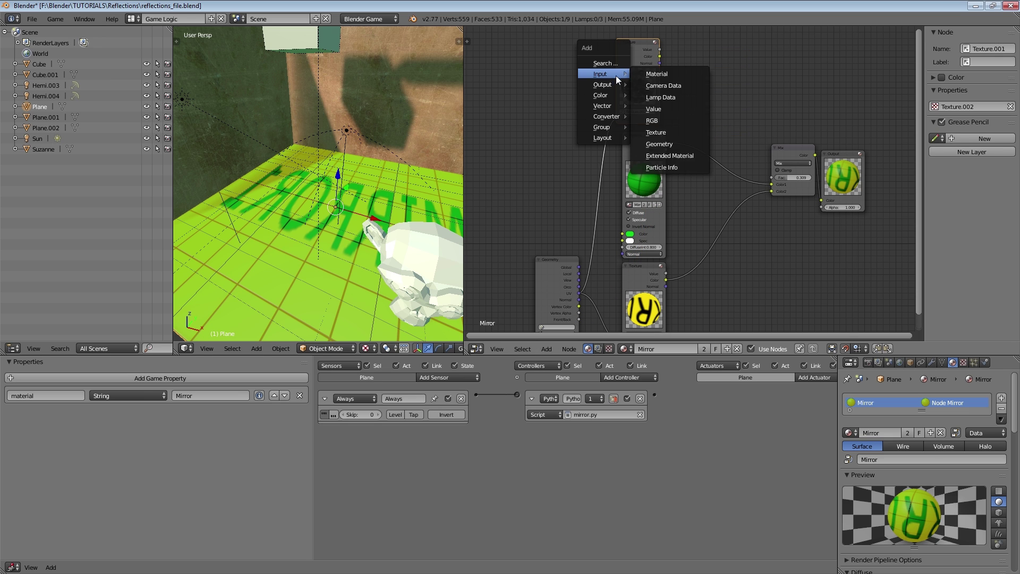
pyautogui.moveTo(611, 115)
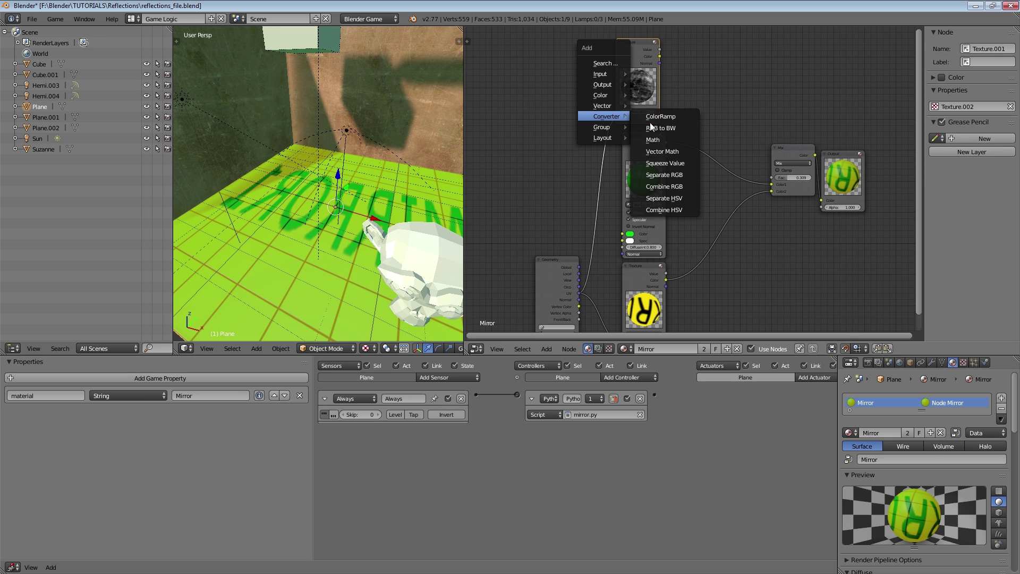
pyautogui.click(658, 113)
pyautogui.click(688, 43)
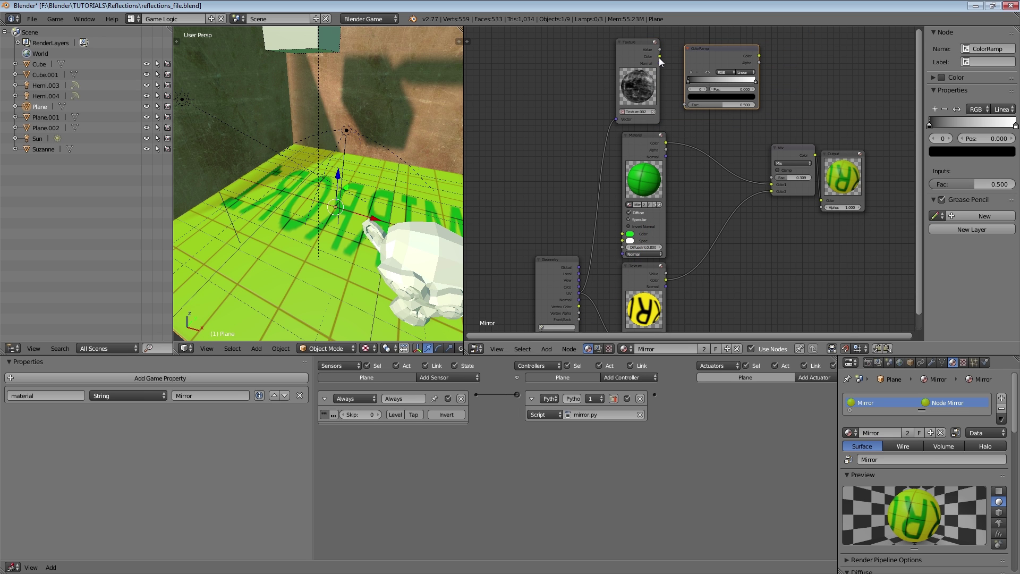
pyautogui.moveTo(660, 57); pyautogui.dragTo(684, 104)
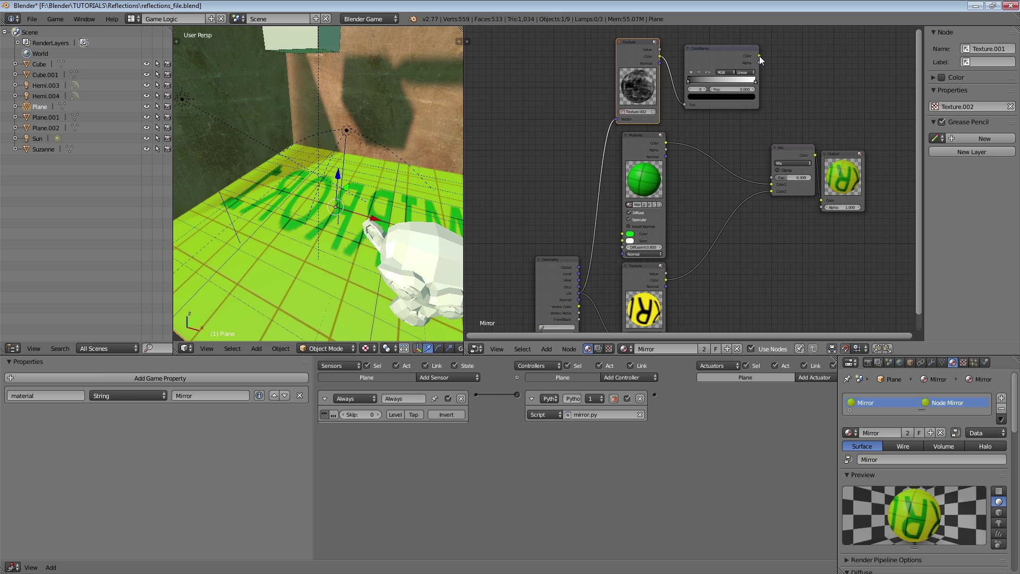
pyautogui.moveTo(760, 56); pyautogui.dragTo(770, 179)
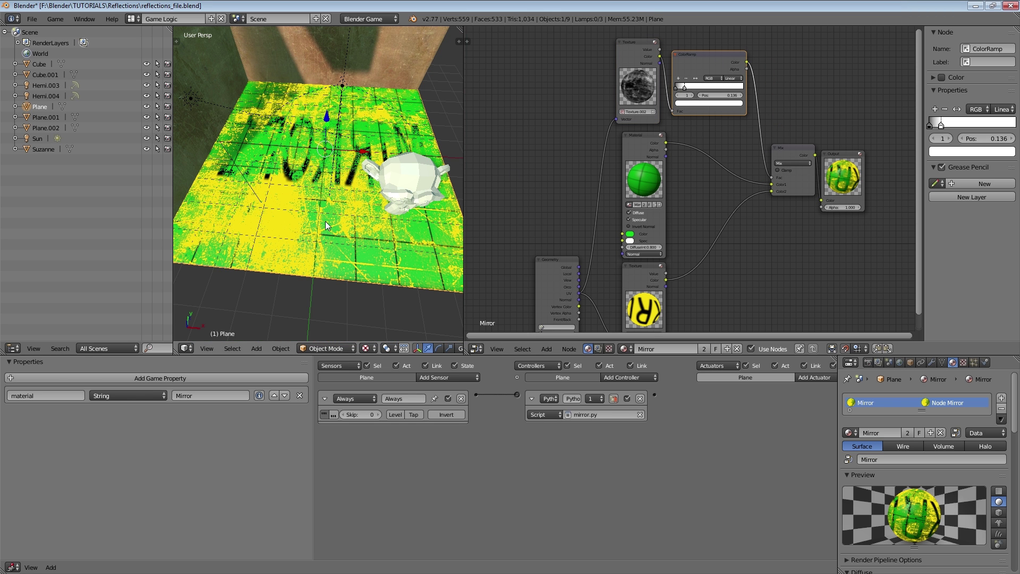
pyautogui.press('p')
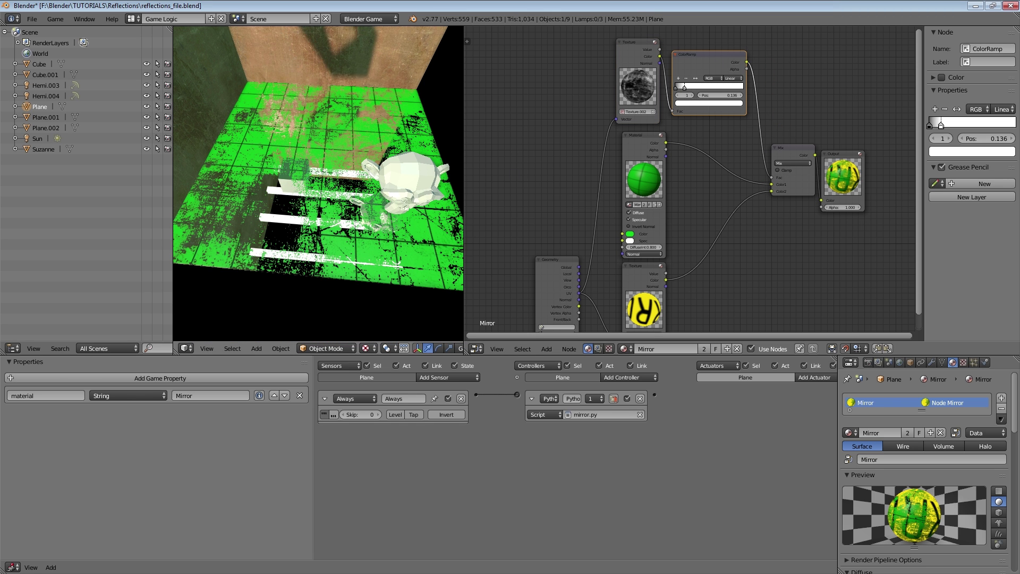
pyautogui.press('Escape')
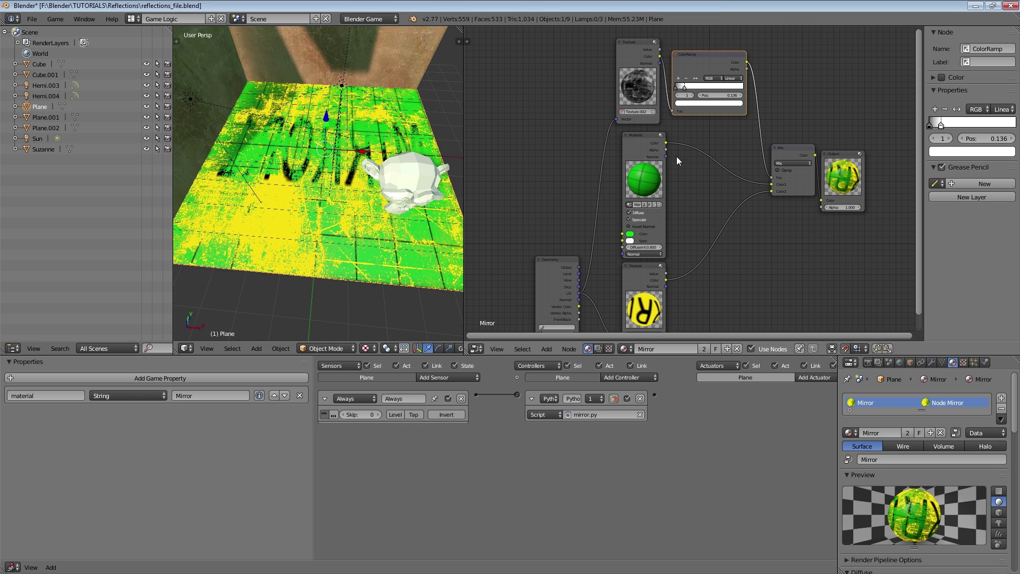
# Lighten the ColorRamp's black stop to dark grey and test the floor reflection in the game engine.
pyautogui.click(676, 87)
pyautogui.click(696, 103)
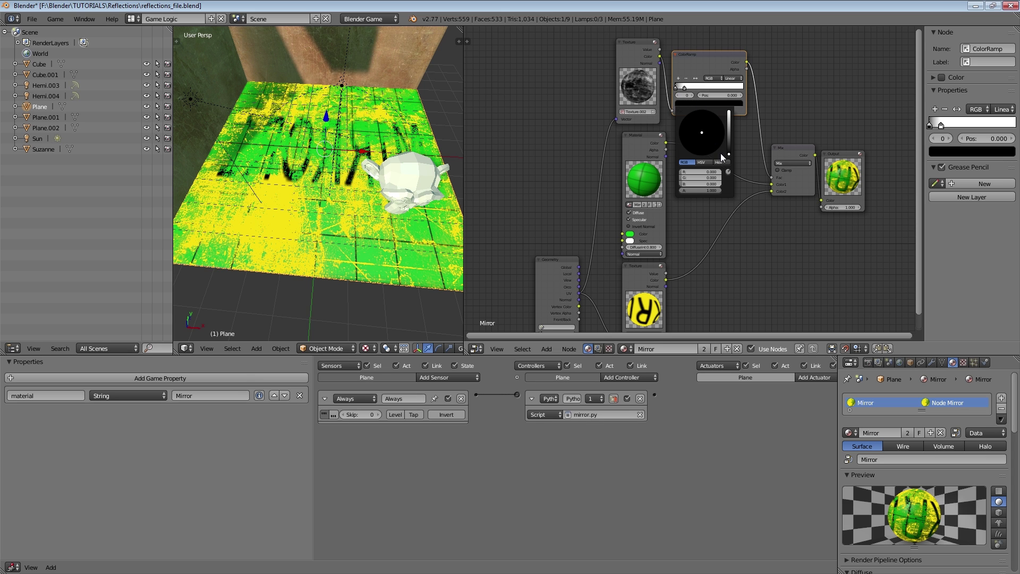
pyautogui.moveTo(729, 146); pyautogui.dragTo(729, 114)
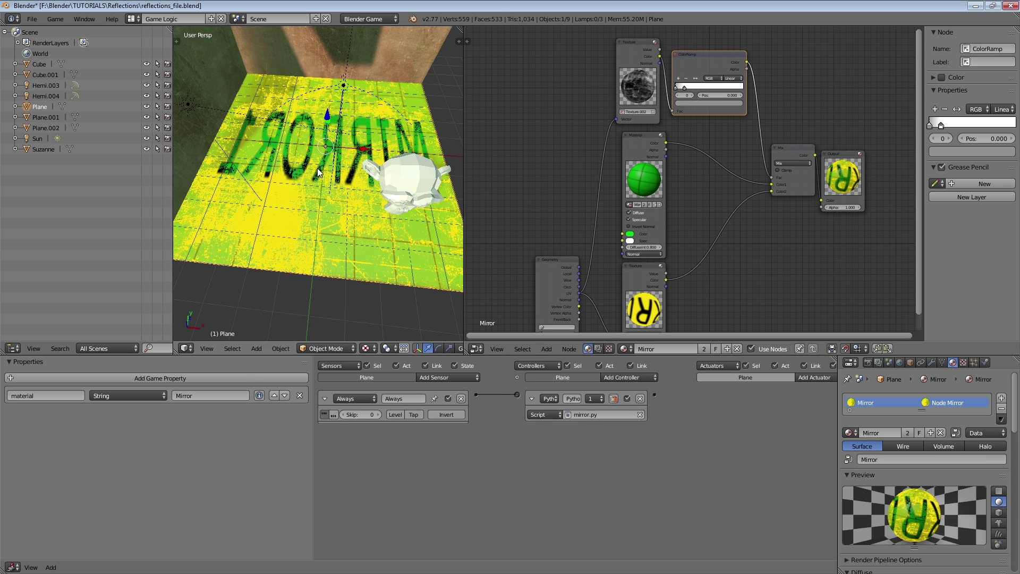
pyautogui.press('p')
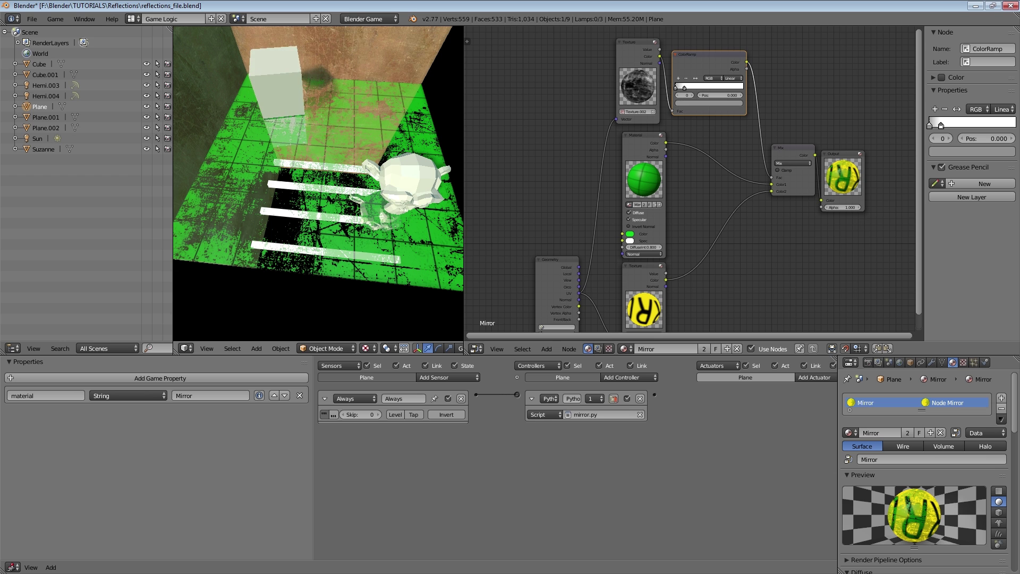
pyautogui.press('Escape')
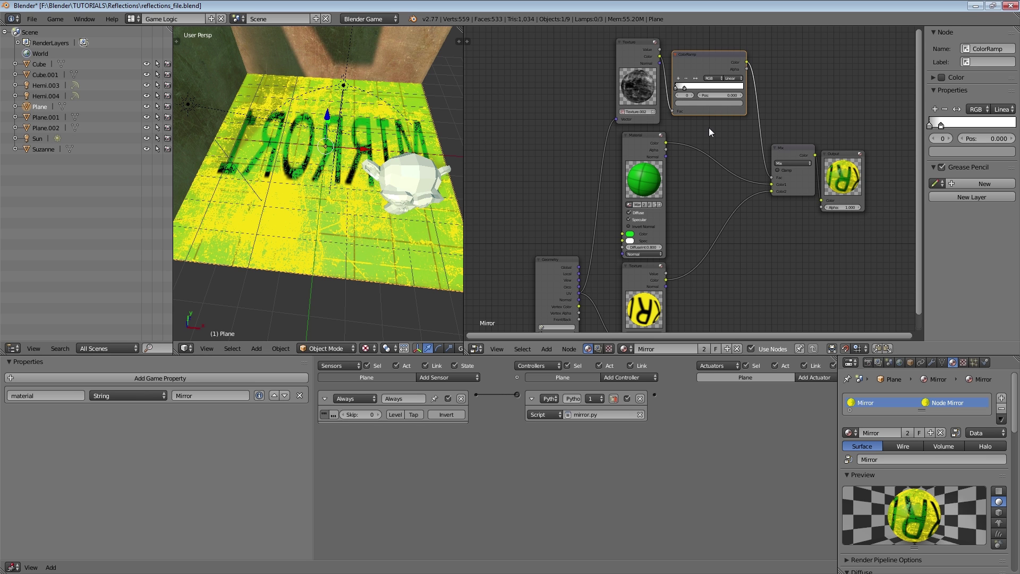
# Cut the ColorRamp's link to the Mix factor and delete the ColorRamp and Texture.002 nodes.
pyautogui.moveTo(671, 191); pyautogui.dragTo(692, 145, button='middle')
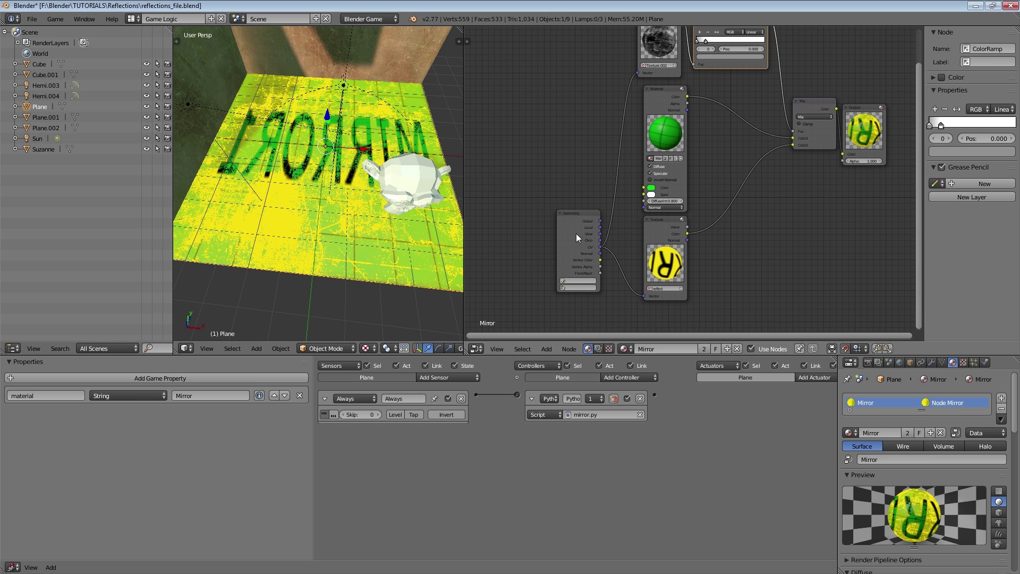
pyautogui.moveTo(576, 234); pyautogui.dragTo(563, 234)
pyautogui.moveTo(750, 45); pyautogui.dragTo(724, 95, button='middle')
pyautogui.click(698, 106)
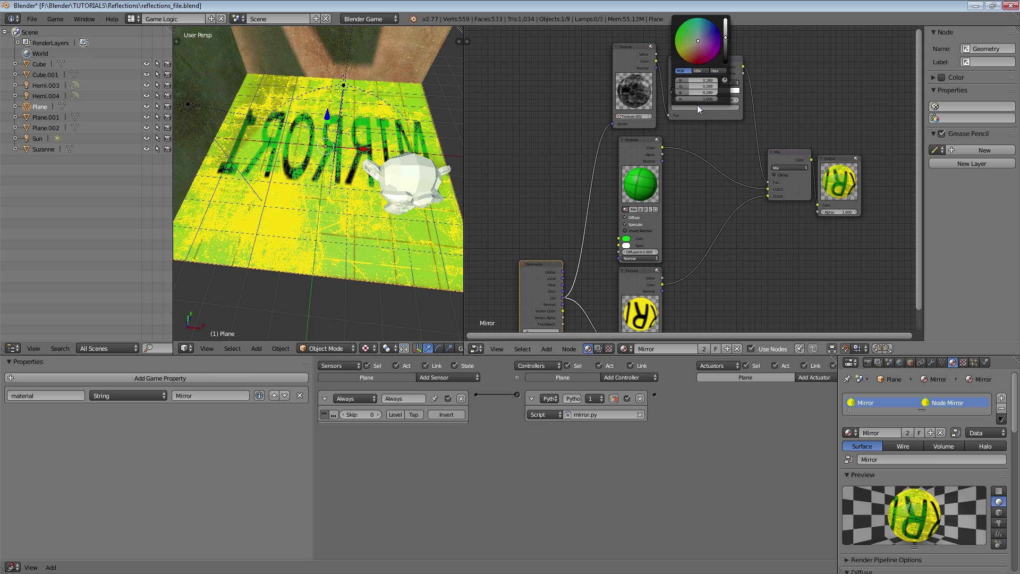
pyautogui.keyDown('ctrl'); pyautogui.moveTo(741, 130); pyautogui.dragTo(767, 141); pyautogui.keyUp('ctrl')
pyautogui.press('a')
pyautogui.press('b')
pyautogui.moveTo(576, 54); pyautogui.dragTo(732, 114)
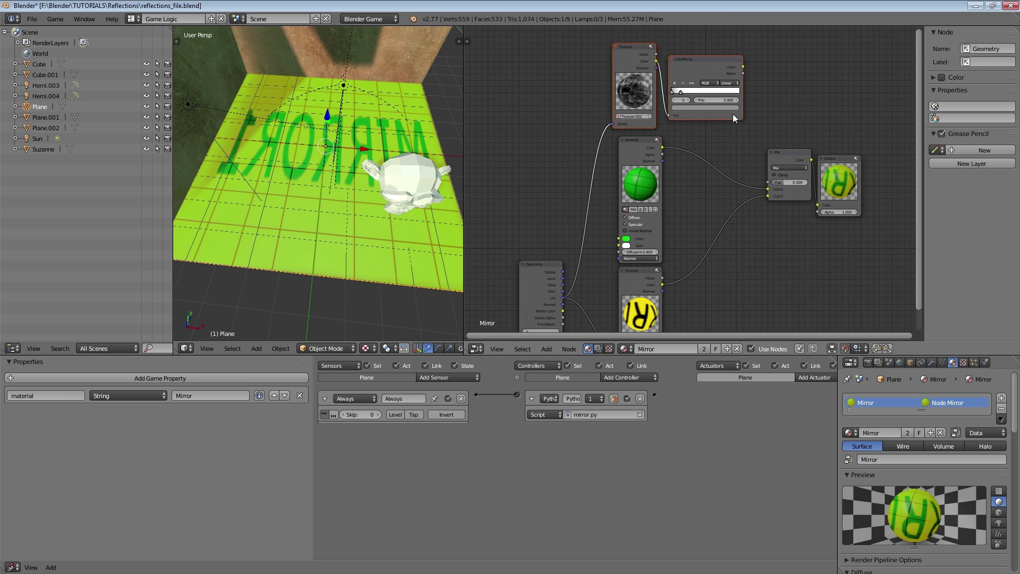
pyautogui.press('x')
pyautogui.press('Home')
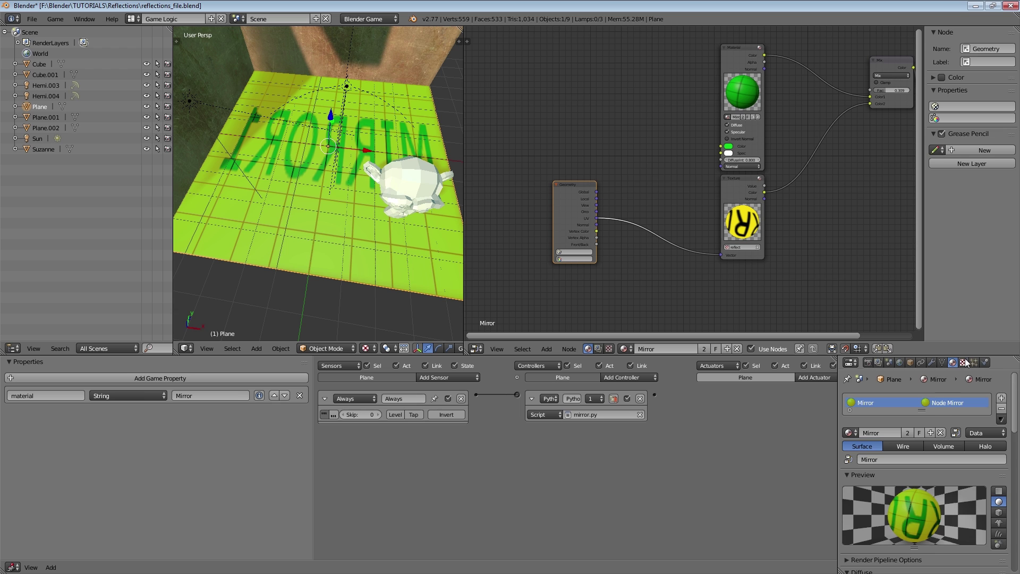
# Rename the Mirror material's second texture, Texture.001, as normal.
pyautogui.click(964, 361)
pyautogui.scroll(10, 920, 425)
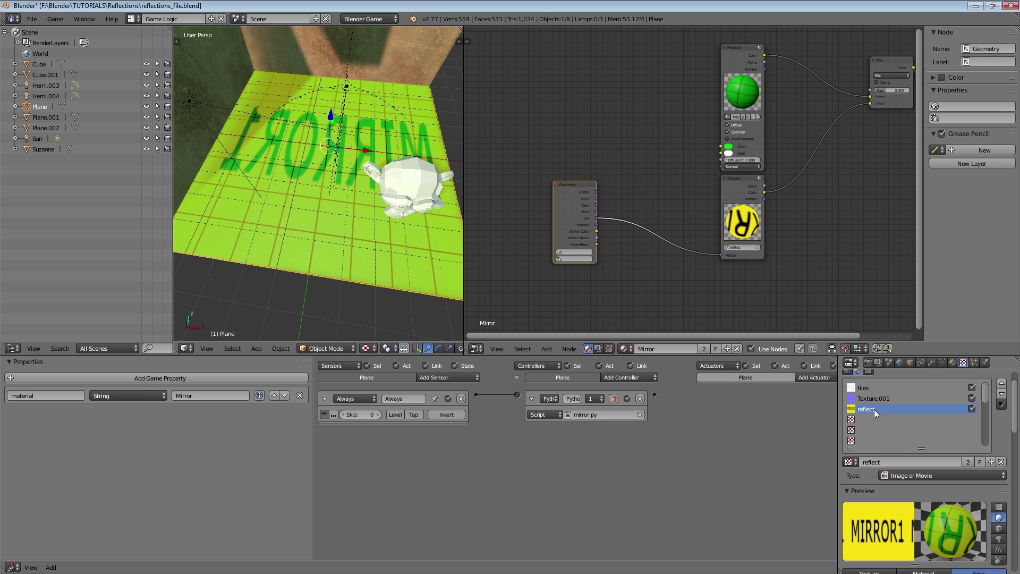
pyautogui.click(883, 461)
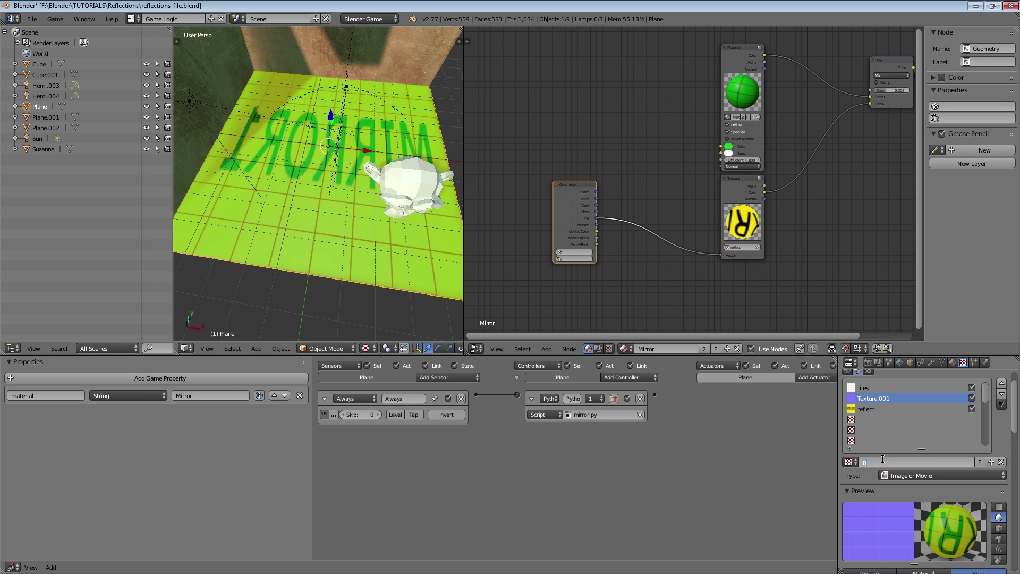
pyautogui.write('normal')
pyautogui.press('Return')
# Create a new texture in the fourth slot and load gausche.png from the swapper test 2.05 folder as its image.
pyautogui.click(865, 419)
pyautogui.click(894, 461)
pyautogui.scroll(-3, 903, 495)
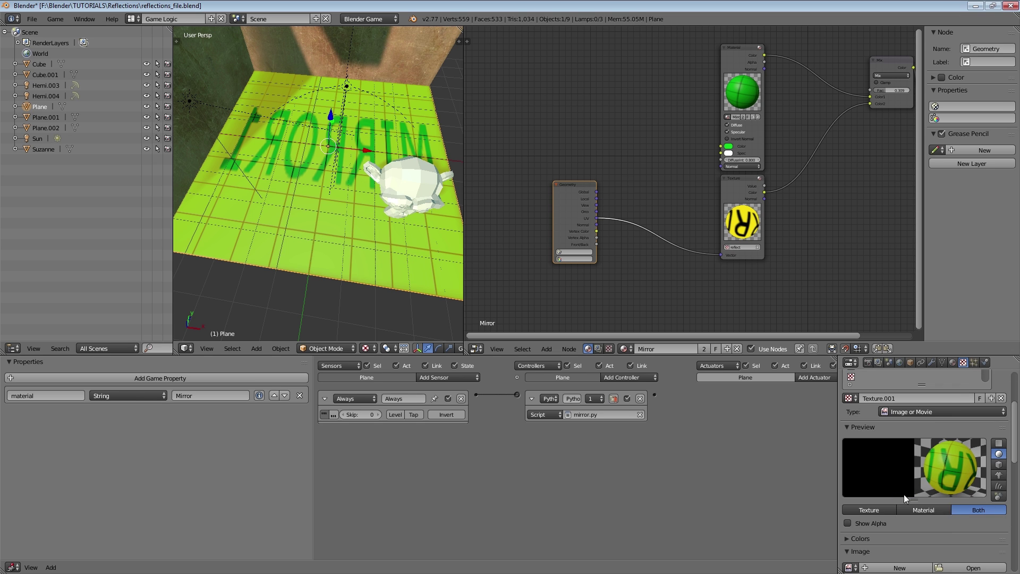
pyautogui.click(963, 567)
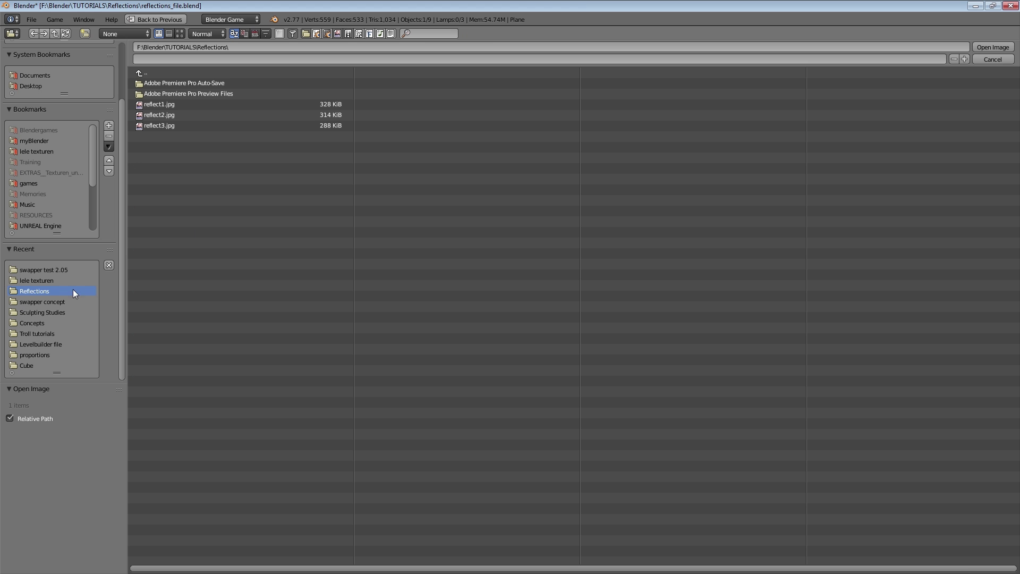
pyautogui.click(44, 271)
pyautogui.click(180, 33)
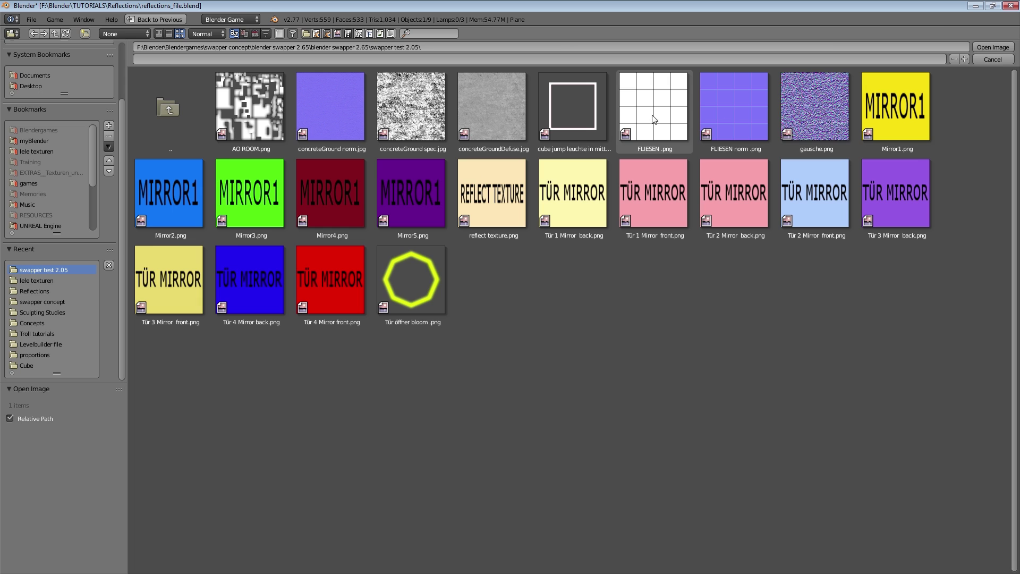
pyautogui.doubleClick(815, 107)
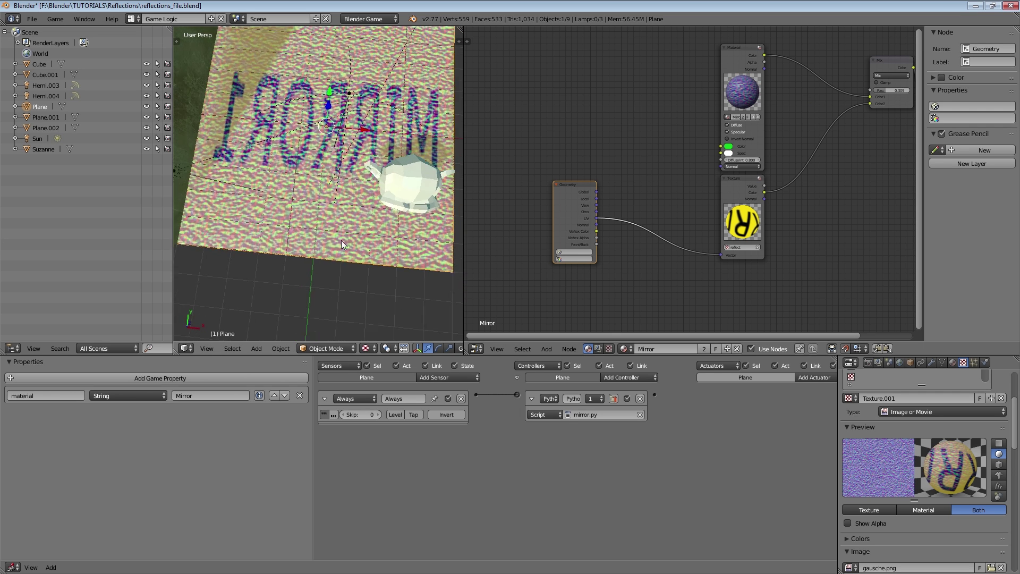
# Disable the gausche.png texture in its material slot and rename that texture as noise.
pyautogui.moveTo(341, 240); pyautogui.dragTo(336, 216, button='middle')
pyautogui.moveTo(936, 385); pyautogui.dragTo(939, 450)
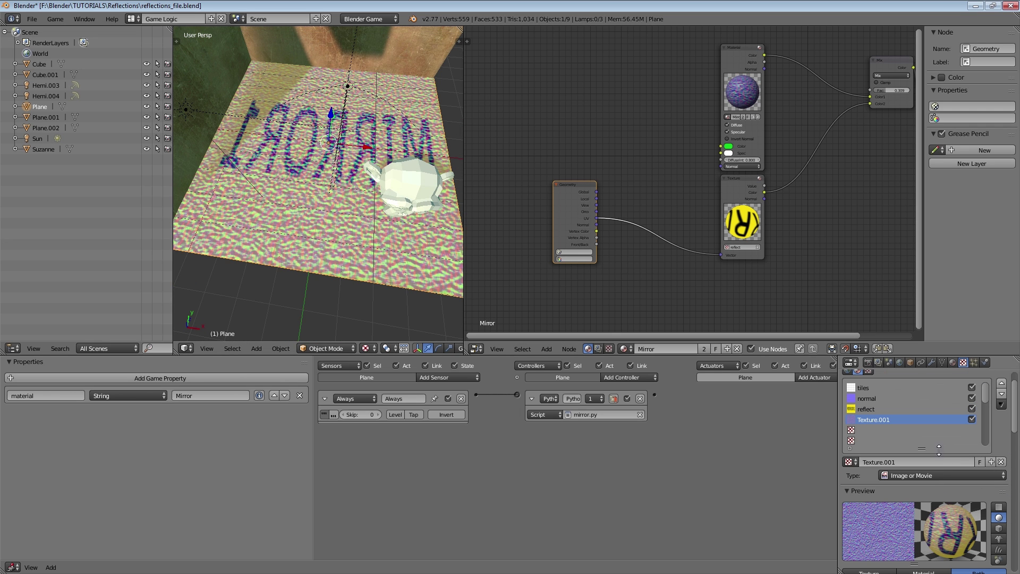
pyautogui.click(972, 419)
pyautogui.click(902, 461)
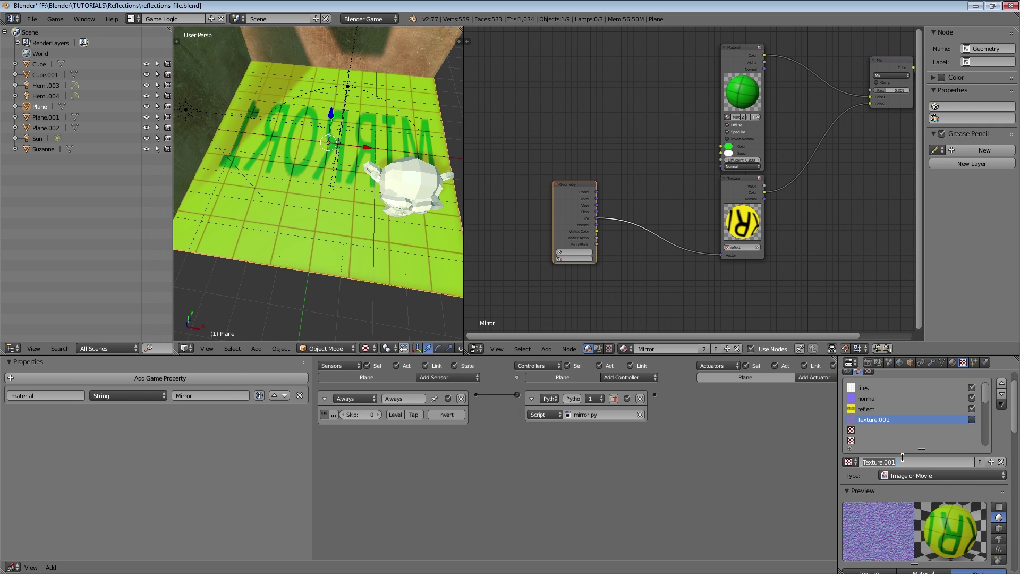
pyautogui.write('norm')
pyautogui.press('Return')
pyautogui.scroll(-10, 948, 463)
pyautogui.click(874, 461)
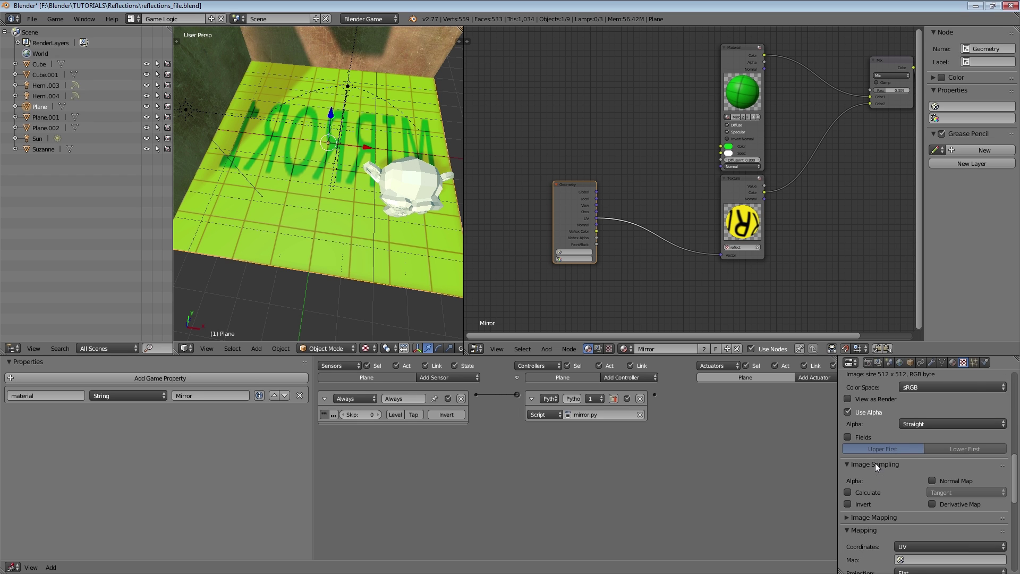
pyautogui.click(891, 466)
pyautogui.scroll(10, 895, 467)
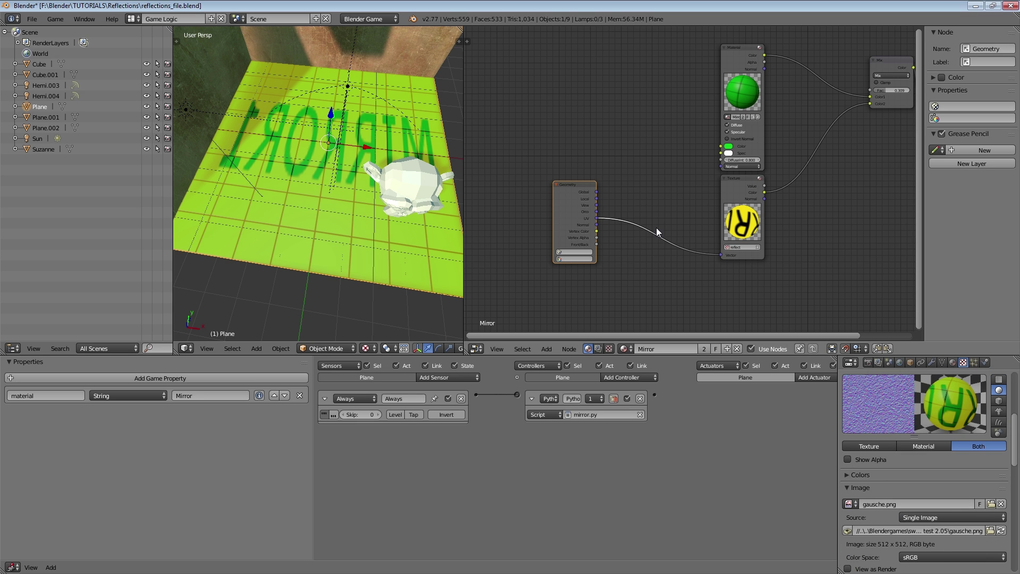
# Add a Texture node using the noise texture and connect the Geometry node's UV output to its Vector input.
pyautogui.scroll(2, 605, 189)
pyautogui.hotkey('shift', 'a')
pyautogui.moveTo(578, 166)
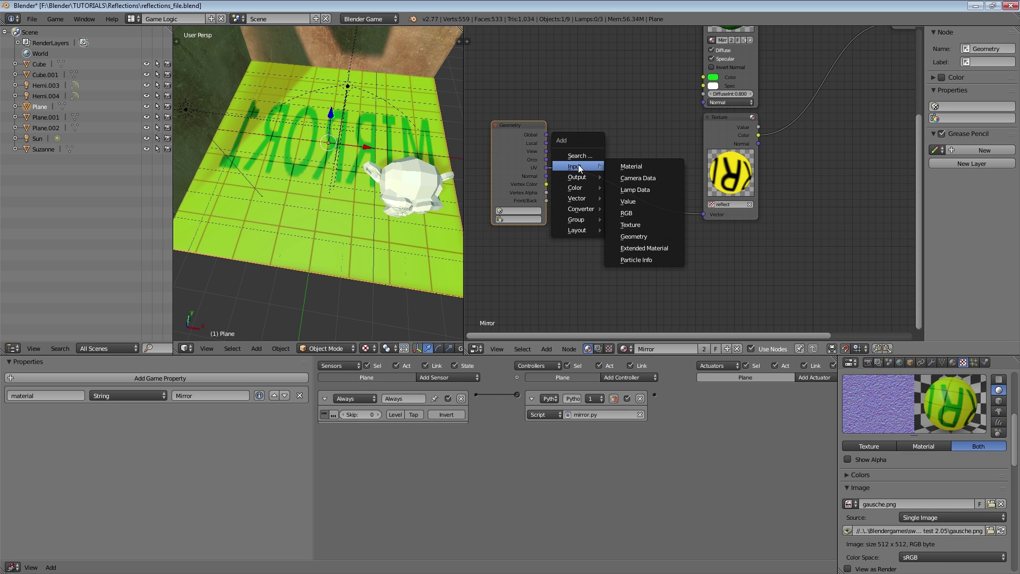
pyautogui.click(630, 225)
pyautogui.click(586, 215)
pyautogui.click(594, 307)
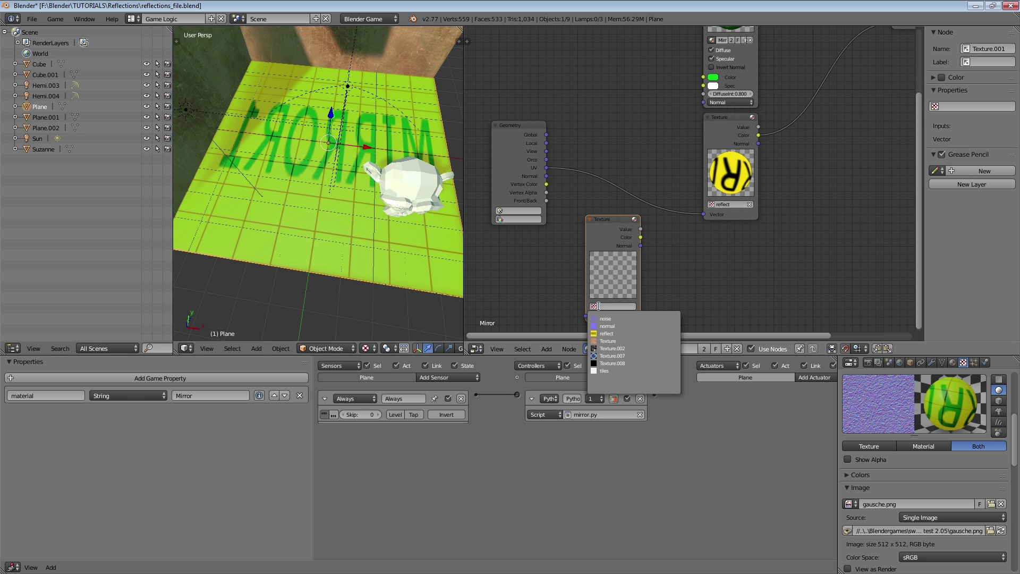
pyautogui.click(605, 319)
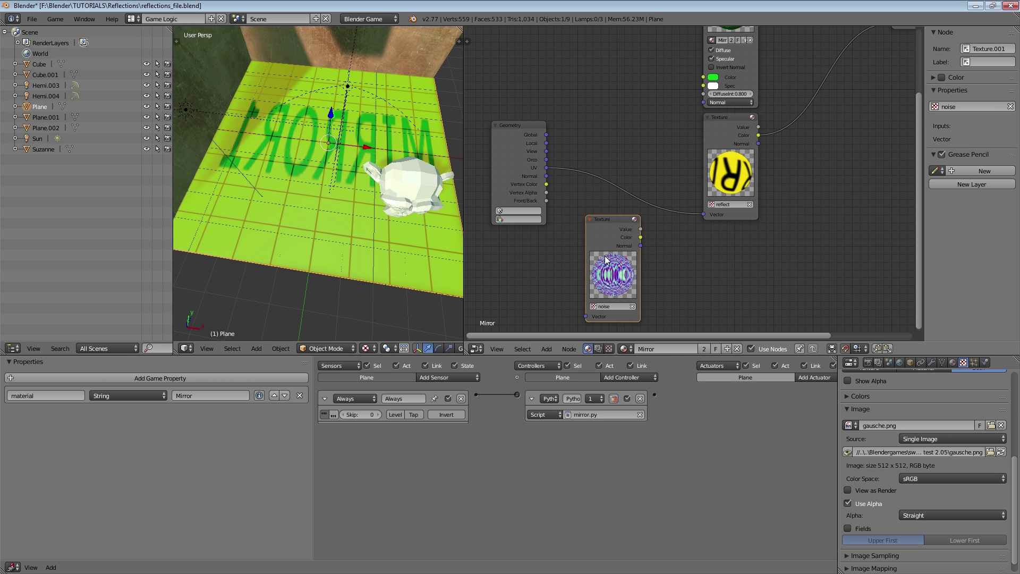
pyautogui.moveTo(546, 168); pyautogui.dragTo(589, 315)
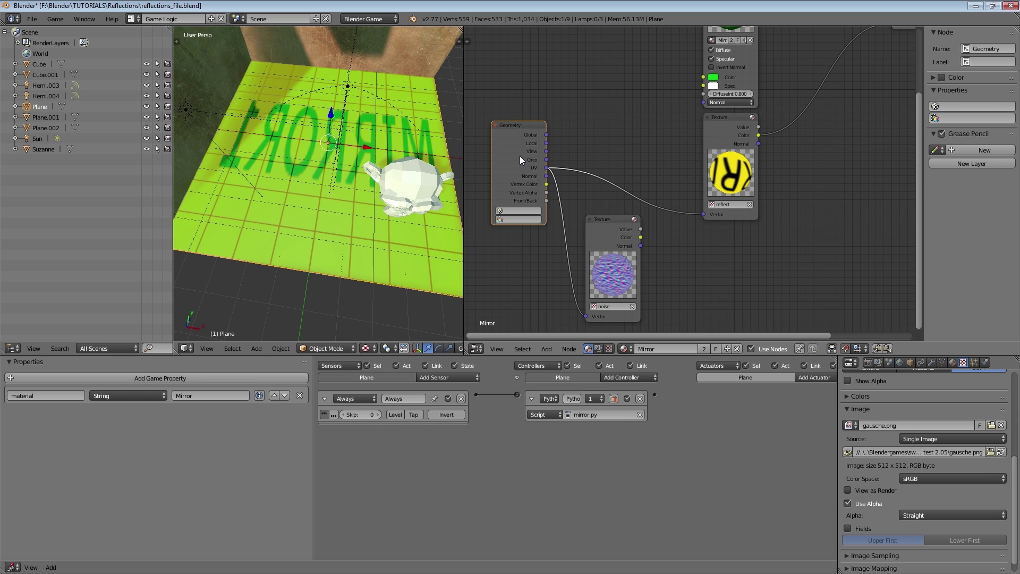
# Move the Geometry node away from the texture nodes and reposition the noise Texture node below the reflect Texture node.
pyautogui.moveTo(514, 148); pyautogui.dragTo(483, 170)
pyautogui.moveTo(651, 212)
pyautogui.mouseDown(button='middle')
pyautogui.moveTo(609, 231)
pyautogui.moveTo(650, 214)
pyautogui.mouseUp(button='middle')
pyautogui.scroll(-3, 609, 231)
pyautogui.moveTo(640, 236); pyautogui.dragTo(658, 241)
pyautogui.hotkey('shift', 'a')
pyautogui.moveTo(638, 240)
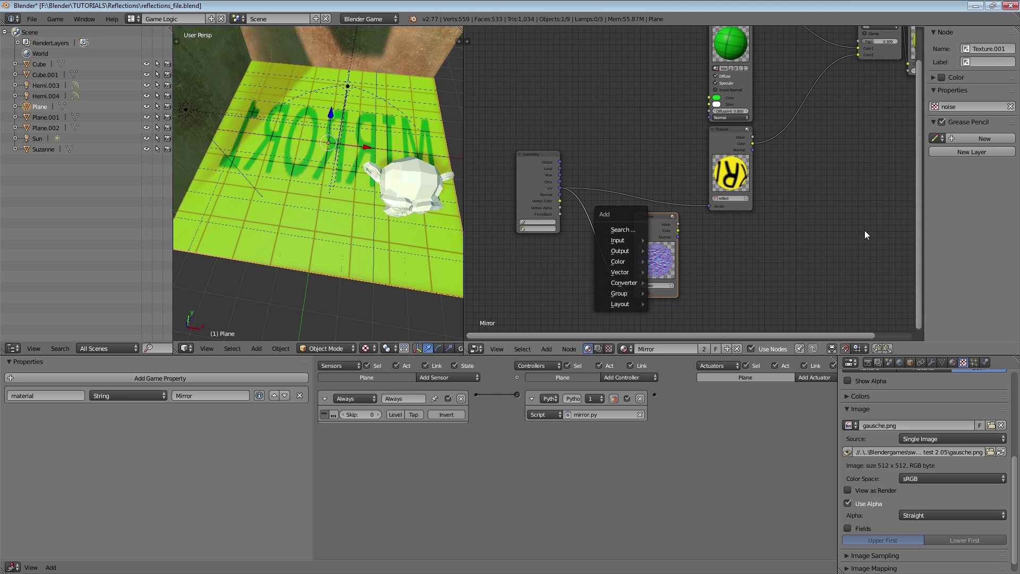
pyautogui.moveTo(872, 167); pyautogui.dragTo(793, 192, button='middle')
pyautogui.scroll(-1, 631, 235)
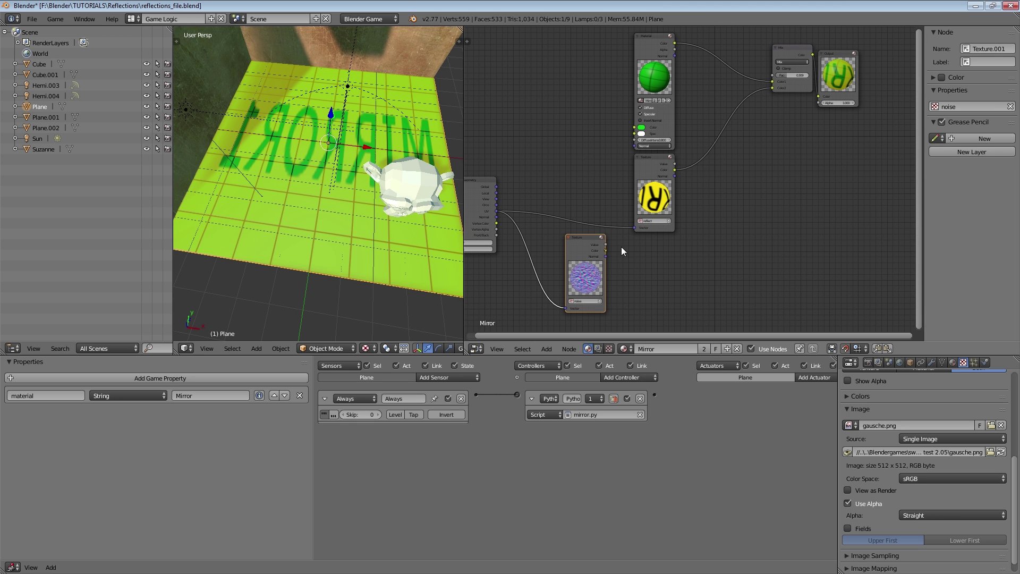
# Connect the noise texture's Color output to the Output node and insert a Mapping node between the Geometry and noise Texture nodes.
pyautogui.moveTo(606, 250); pyautogui.dragTo(818, 97)
pyautogui.moveTo(435, 202); pyautogui.dragTo(404, 212, button='middle')
pyautogui.hotkey('shift', 'a')
pyautogui.moveTo(518, 306)
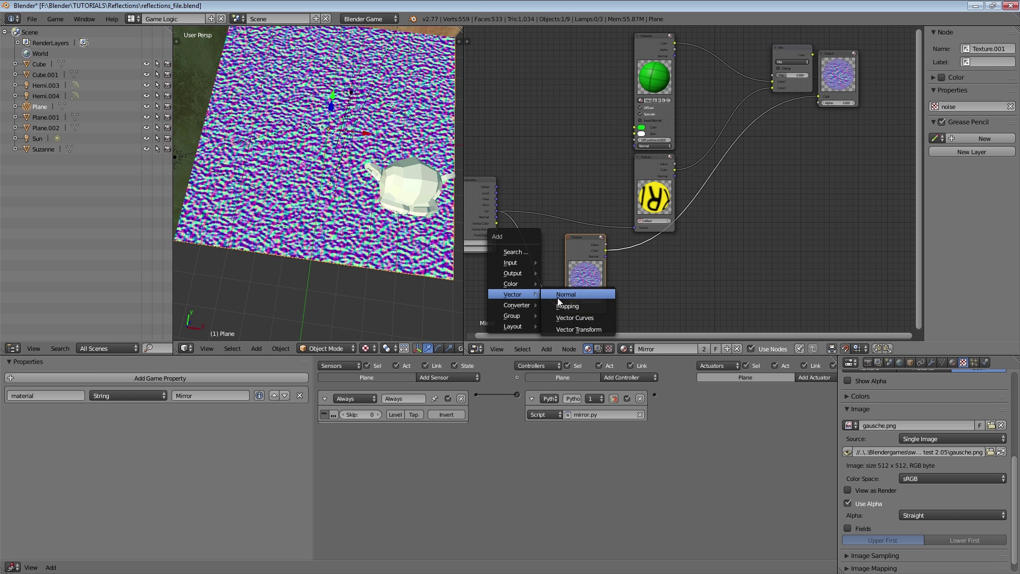
pyautogui.click(566, 307)
pyautogui.click(590, 271)
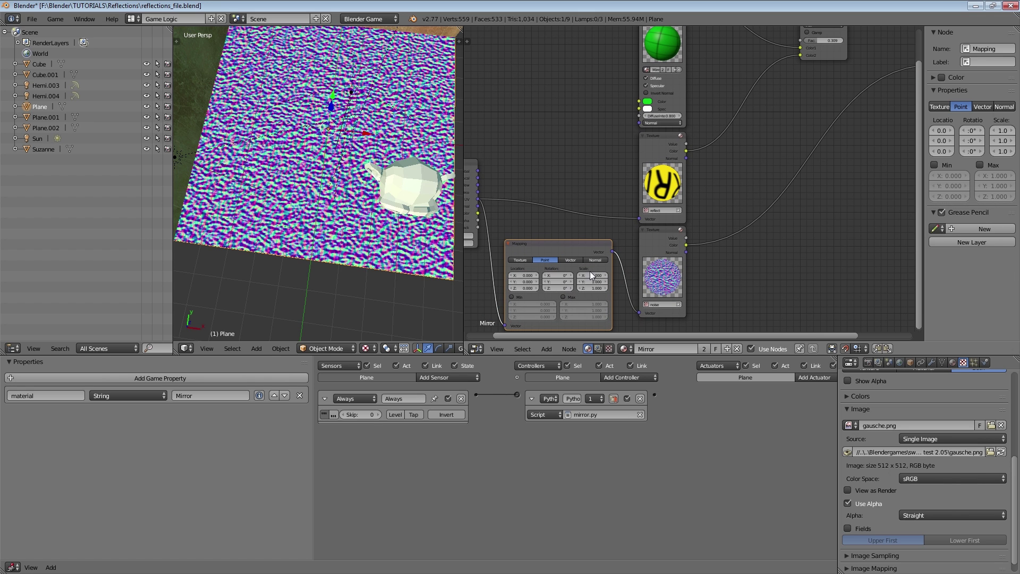
# Set the Mapping node's X, Y and Z scale to 20.
pyautogui.click(590, 275)
pyautogui.write('20')
pyautogui.press('Tab')
pyautogui.write('20')
pyautogui.press('Tab')
pyautogui.write('20')
pyautogui.press('Return')
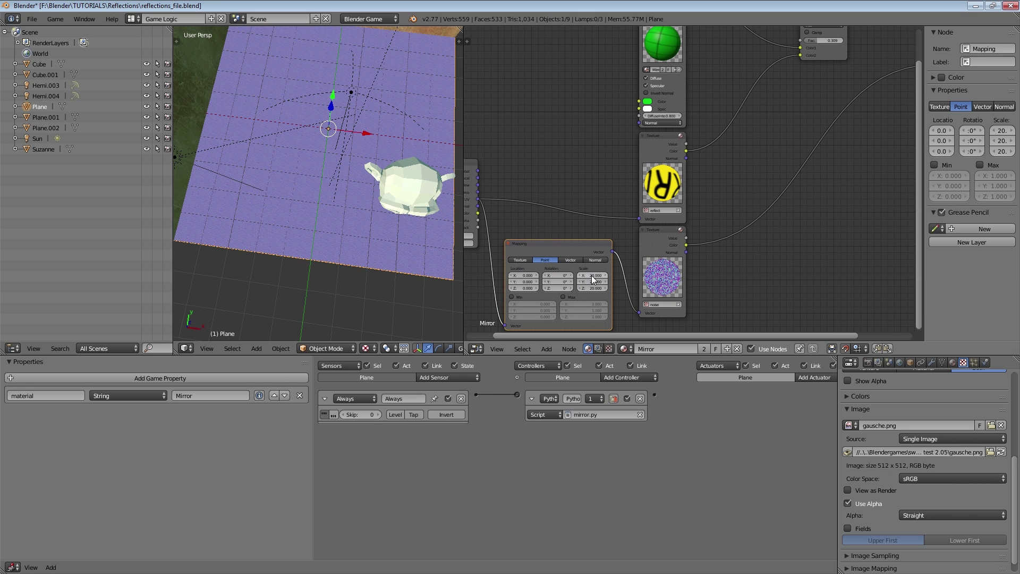
pyautogui.scroll(6, 305, 157)
pyautogui.scroll(-6, 305, 157)
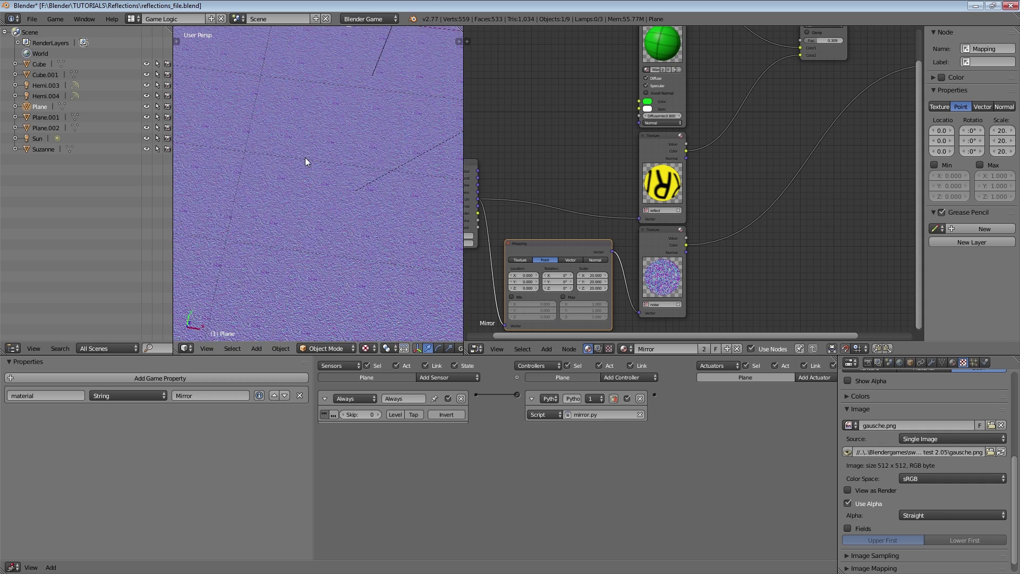
# Move the Material and reflect Texture nodes up and reconnect the Mix node's Color output to the Output node.
pyautogui.moveTo(767, 173); pyautogui.dragTo(702, 222, button='middle')
pyautogui.scroll(-3, 702, 222)
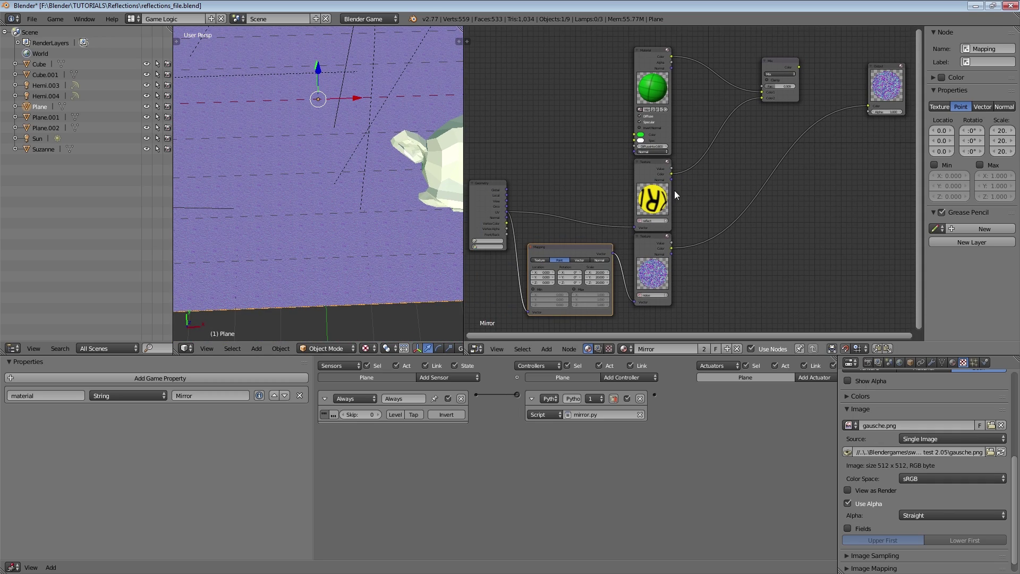
pyautogui.click(655, 188)
pyautogui.press('a')
pyautogui.moveTo(600, 49); pyautogui.dragTo(779, 109)
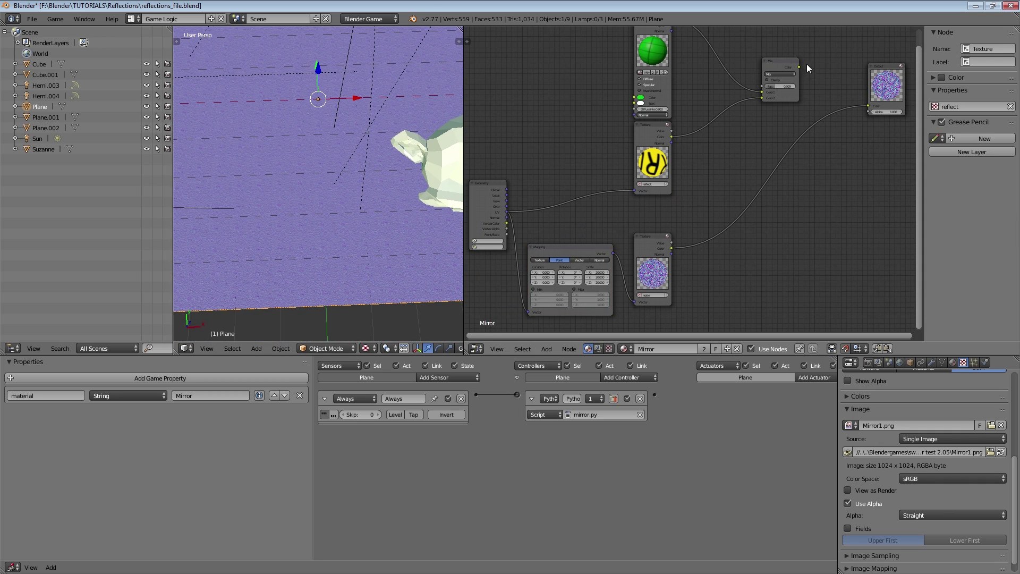
pyautogui.moveTo(799, 68); pyautogui.dragTo(855, 91)
pyautogui.moveTo(581, 168); pyautogui.dragTo(614, 162, button='middle')
pyautogui.scroll(2, 627, 189)
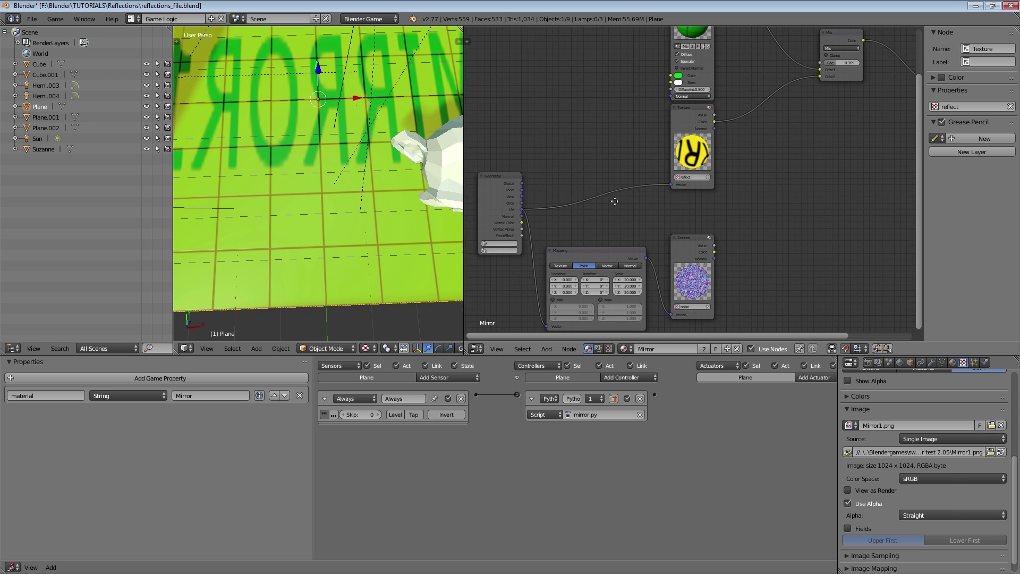
# Reposition the Mapping and noise Texture nodes to leave room before the reflect Texture node.
pyautogui.moveTo(478, 198); pyautogui.dragTo(566, 191, button='middle')
pyautogui.scroll(-4, 563, 190)
pyautogui.press('a')
pyautogui.press('b')
pyautogui.moveTo(528, 179); pyautogui.dragTo(726, 305)
pyautogui.press('a')
pyautogui.press('g')
pyautogui.click(642, 292)
pyautogui.scroll(5, 641, 266)
pyautogui.moveTo(639, 234); pyautogui.dragTo(633, 227)
# Insert a Mix node on the link from the Geometry node to the reflect Texture node and set its blend type to Add.
pyautogui.hotkey('shift', 'a')
pyautogui.moveTo(610, 191)
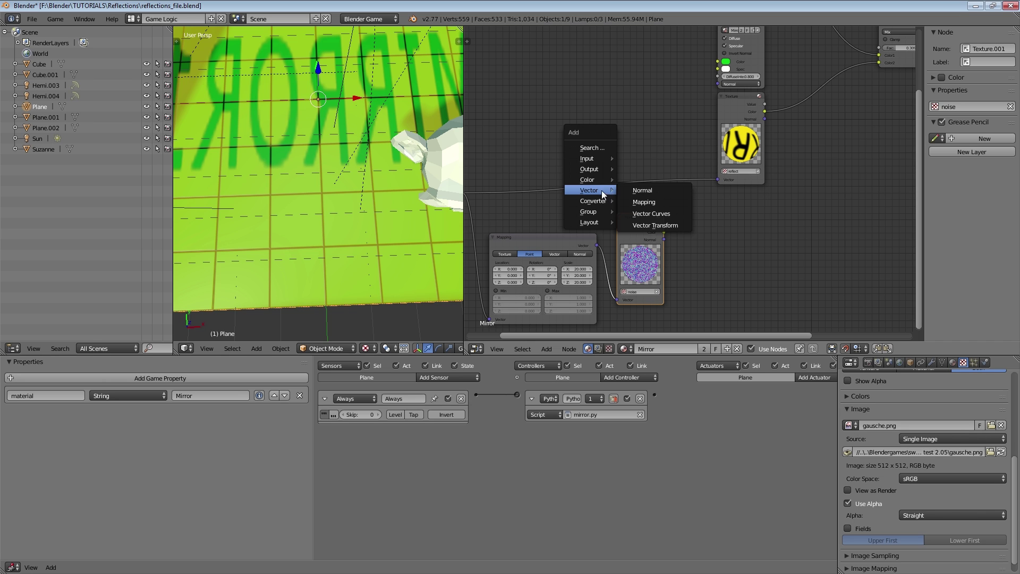
pyautogui.moveTo(589, 182)
pyautogui.click(653, 185)
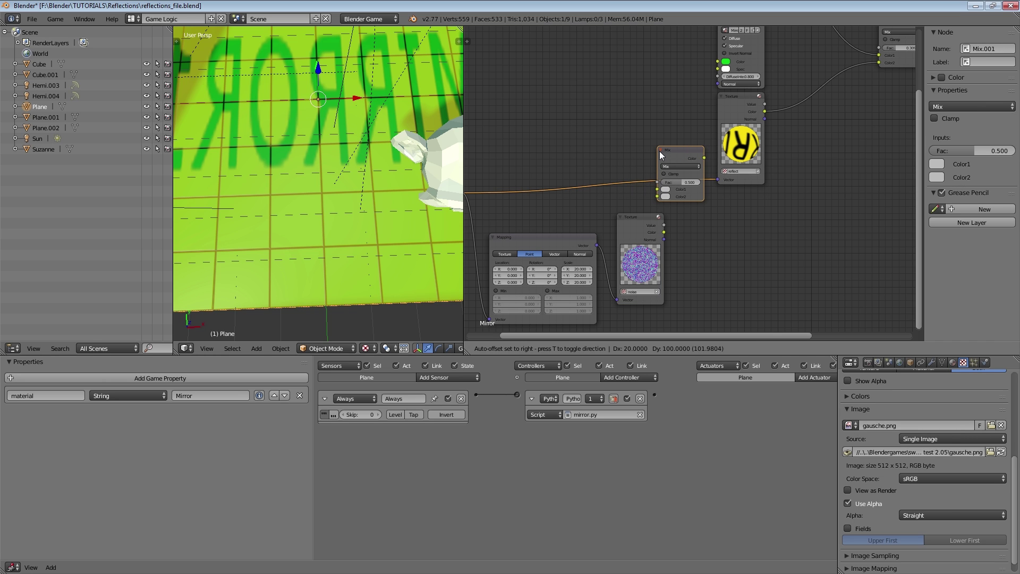
pyautogui.click(659, 151)
pyautogui.click(654, 165)
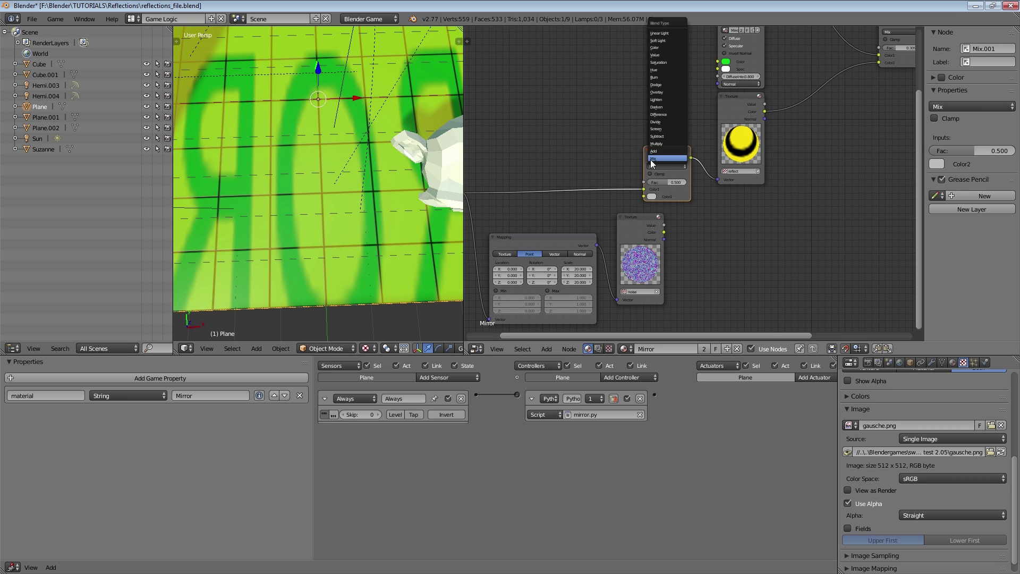
pyautogui.click(659, 152)
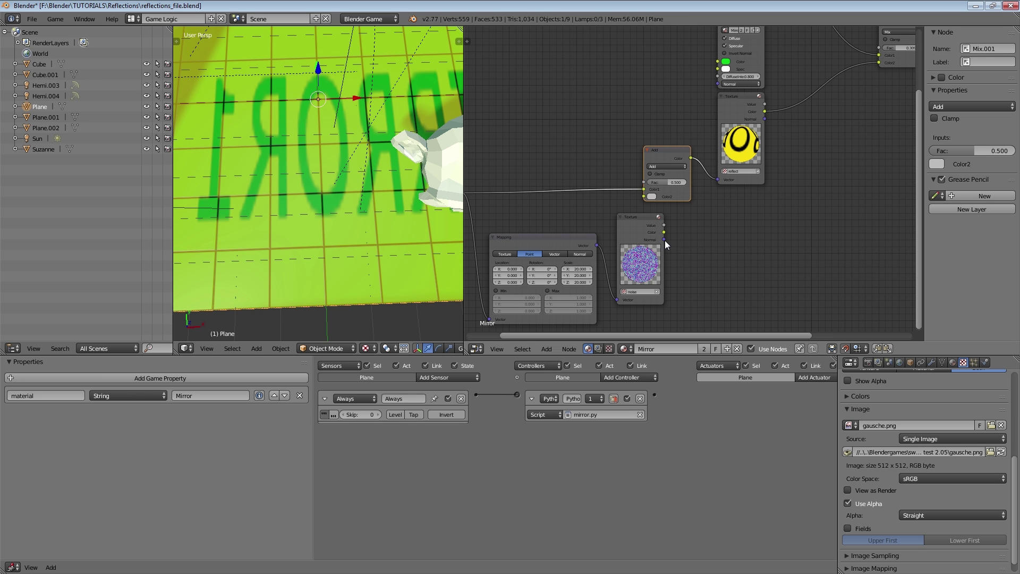
# Connect the noise texture's Normal output to the Add node's Color2 input and set the Add factor to 0.109.
pyautogui.moveTo(664, 240); pyautogui.dragTo(644, 197)
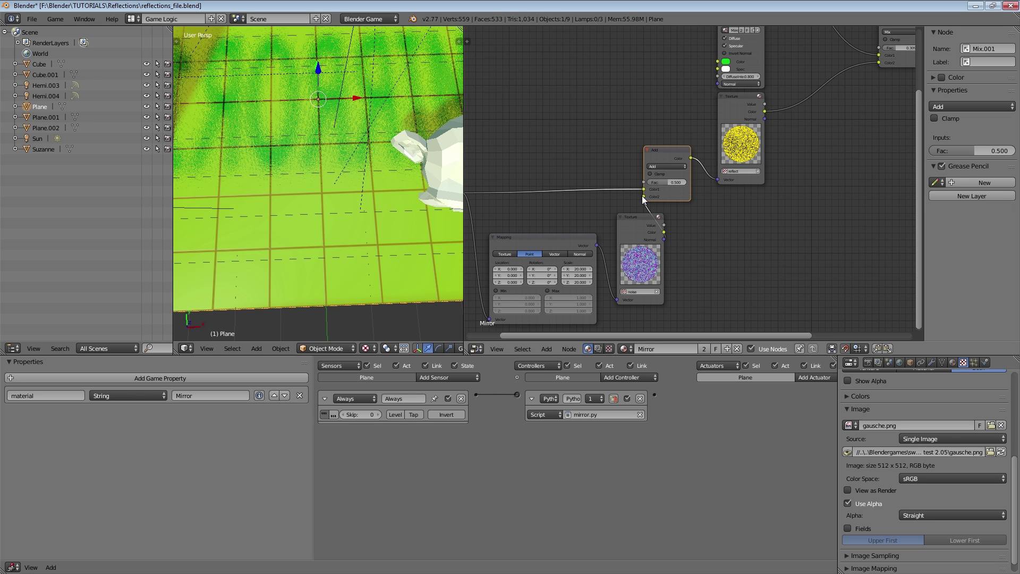
pyautogui.moveTo(260, 134); pyautogui.dragTo(319, 159, button='middle')
pyautogui.scroll(2, 762, 154)
pyautogui.scroll(1, 762, 154)
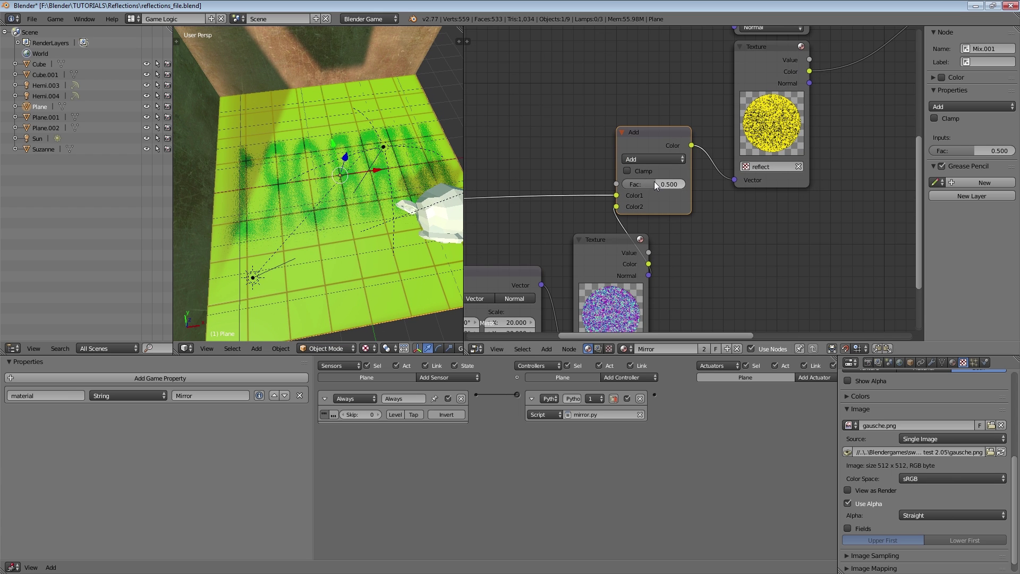
pyautogui.moveTo(653, 184); pyautogui.dragTo(686, 184)
pyautogui.press('BackSpace')
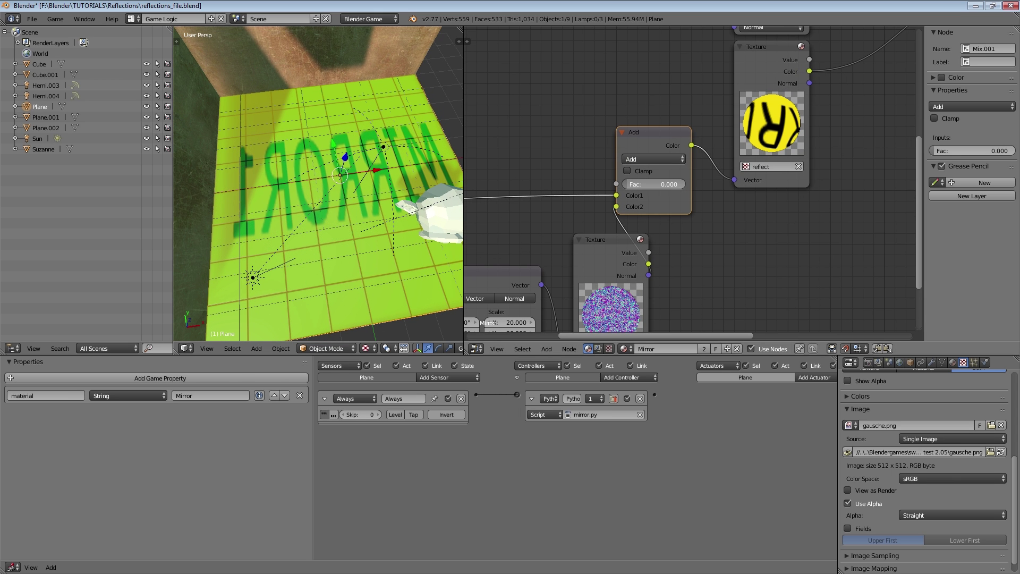
pyautogui.moveTo(654, 184); pyautogui.dragTo(679, 184)
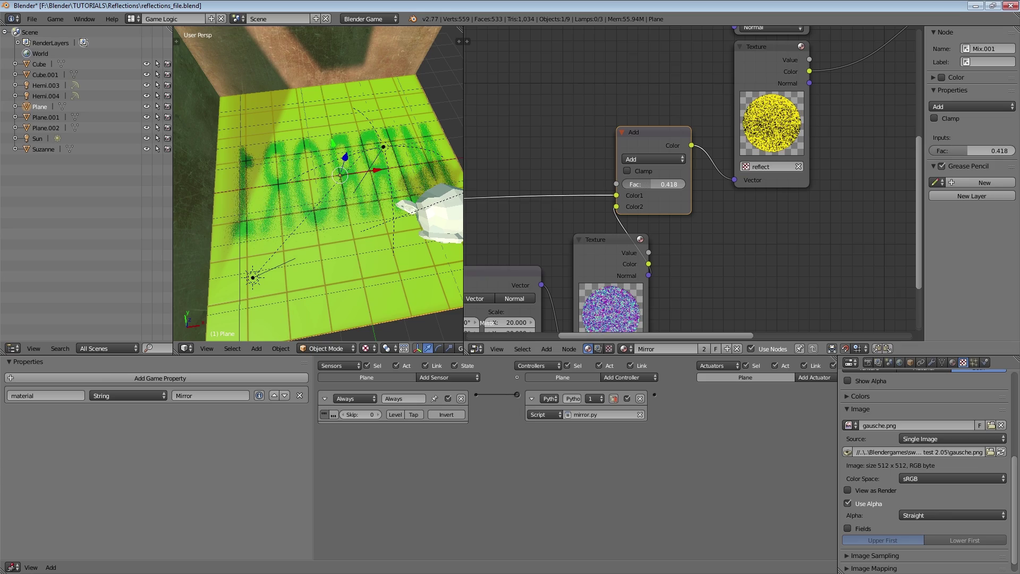
# Run the game in a maximized 3D view to examine the noise-distorted floor reflection.
pyautogui.moveTo(350, 191); pyautogui.dragTo(303, 190, button='middle')
pyautogui.hotkey('shift', 'space')
pyautogui.moveTo(479, 271); pyautogui.dragTo(502, 260, button='middle')
pyautogui.press('p')
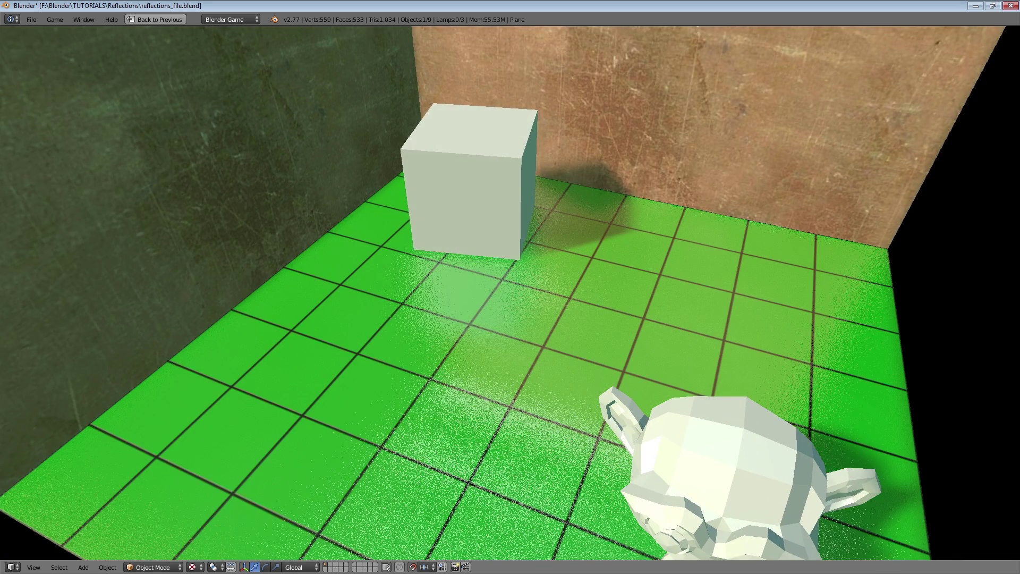
pyautogui.press('Escape')
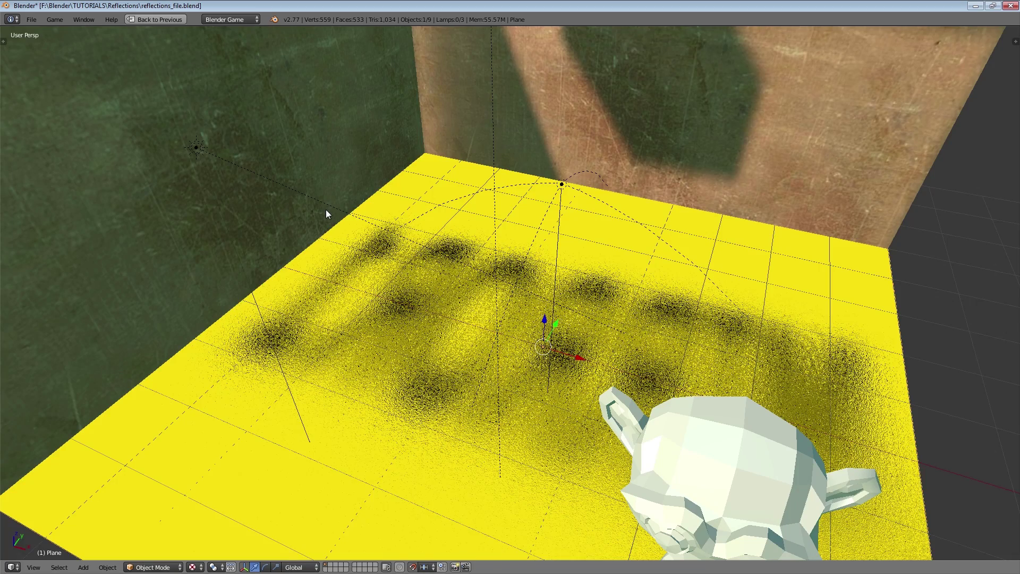
pyautogui.press('p')
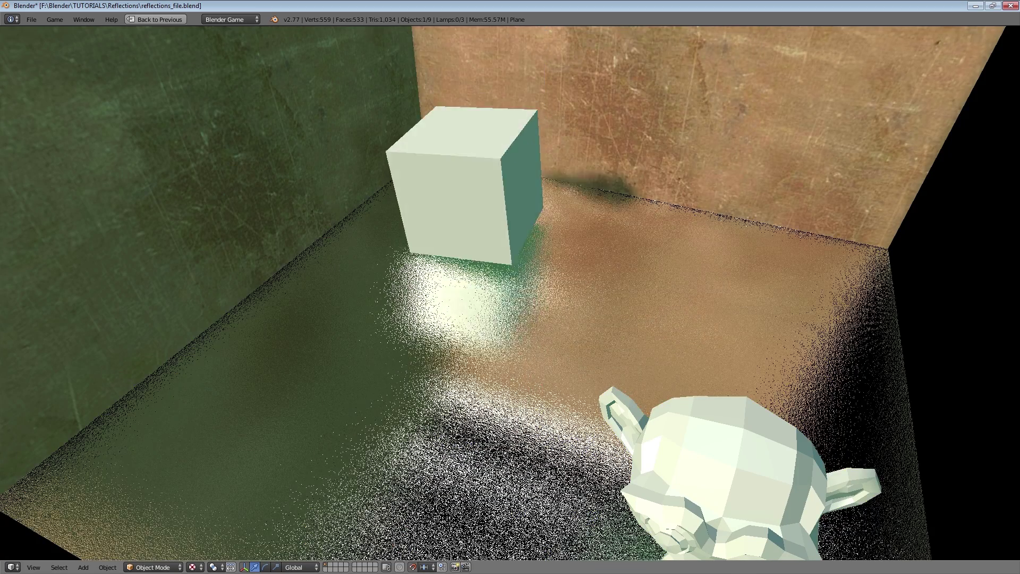
pyautogui.press('Escape')
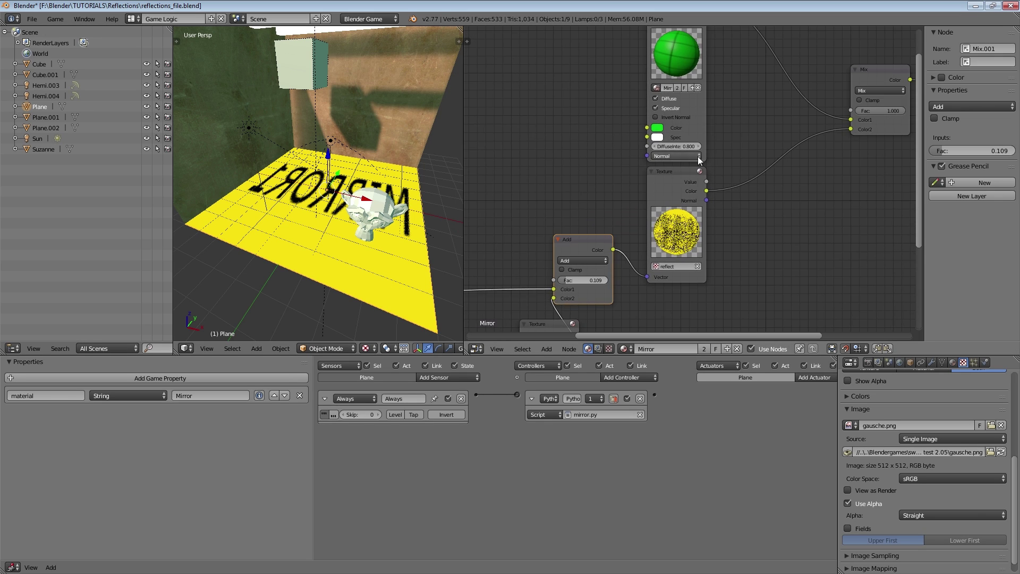
# Duplicate the Mapping, noise Texture and Add nodes and place the copies below the reflect Texture node.
pyautogui.scroll(-3, 698, 161)
pyautogui.moveTo(785, 143); pyautogui.dragTo(663, 189, button='middle')
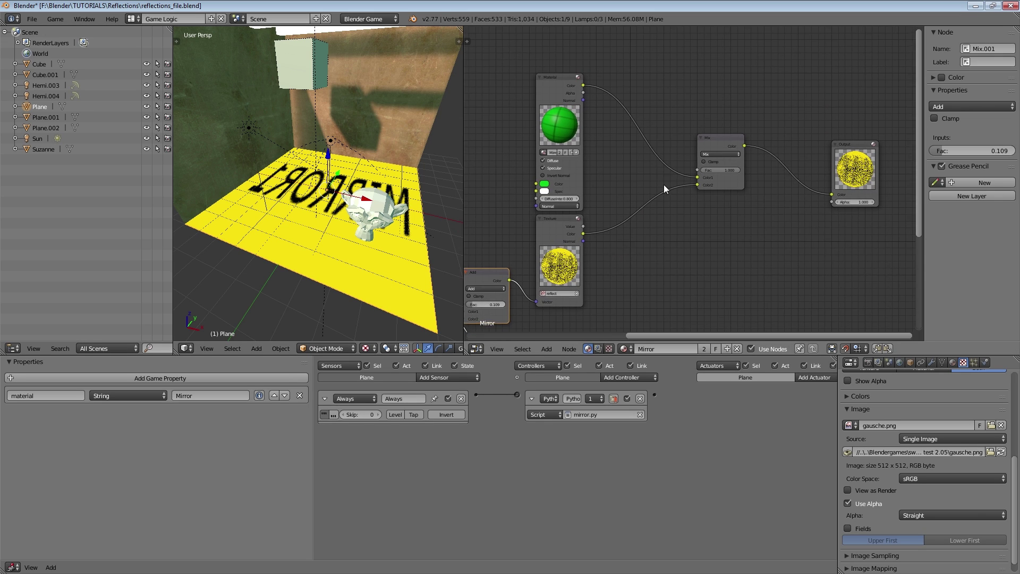
pyautogui.moveTo(745, 160); pyautogui.dragTo(654, 166, button='middle')
pyautogui.moveTo(558, 214); pyautogui.dragTo(681, 147, button='middle')
pyautogui.scroll(-3, 682, 147)
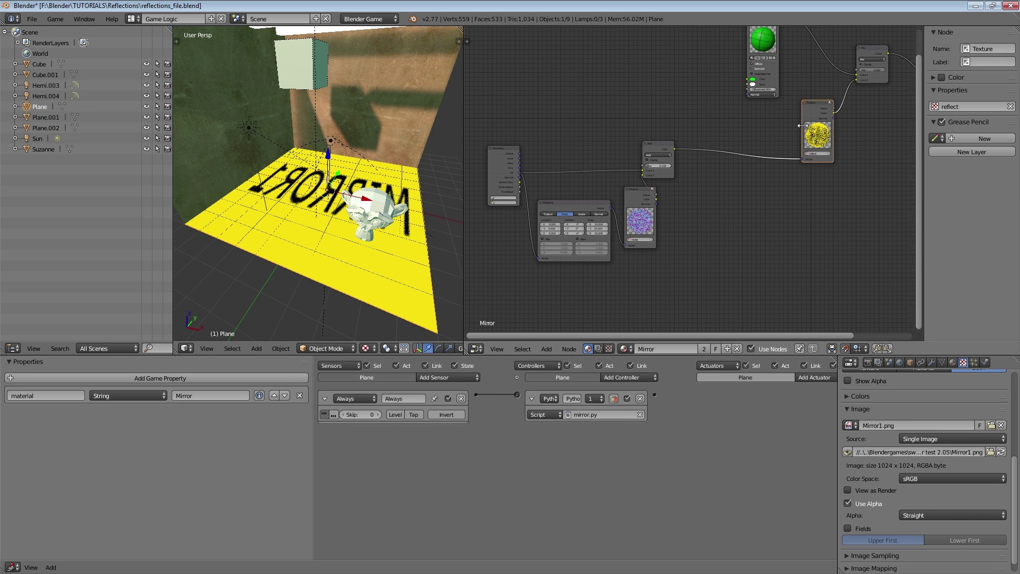
pyautogui.hotkey('shift', 'd')
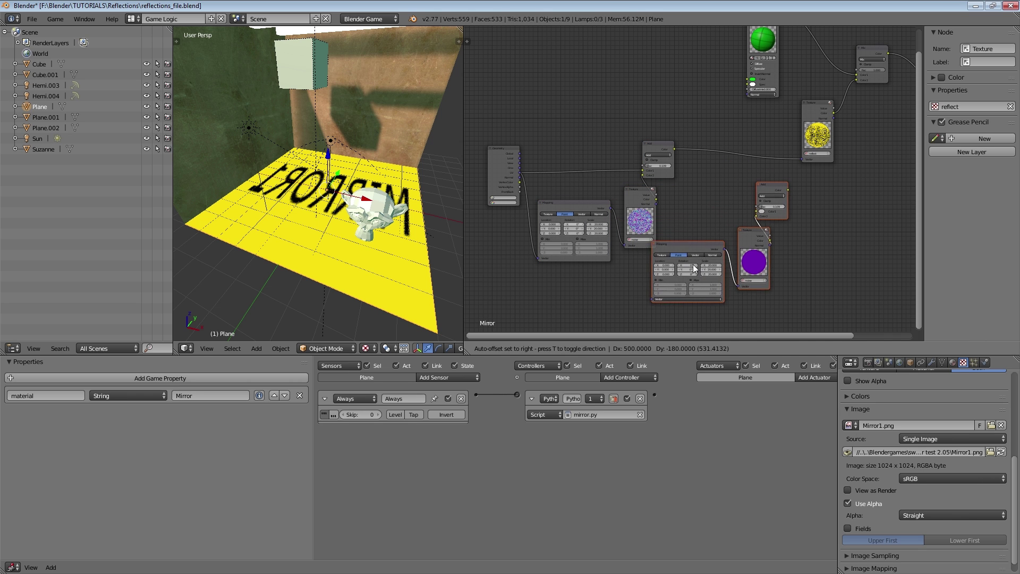
pyautogui.click(706, 260)
# Switch the duplicated Texture node from noise to the normal texture.
pyautogui.scroll(3, 707, 260)
pyautogui.moveTo(751, 280); pyautogui.dragTo(646, 230, button='middle')
pyautogui.click(660, 245)
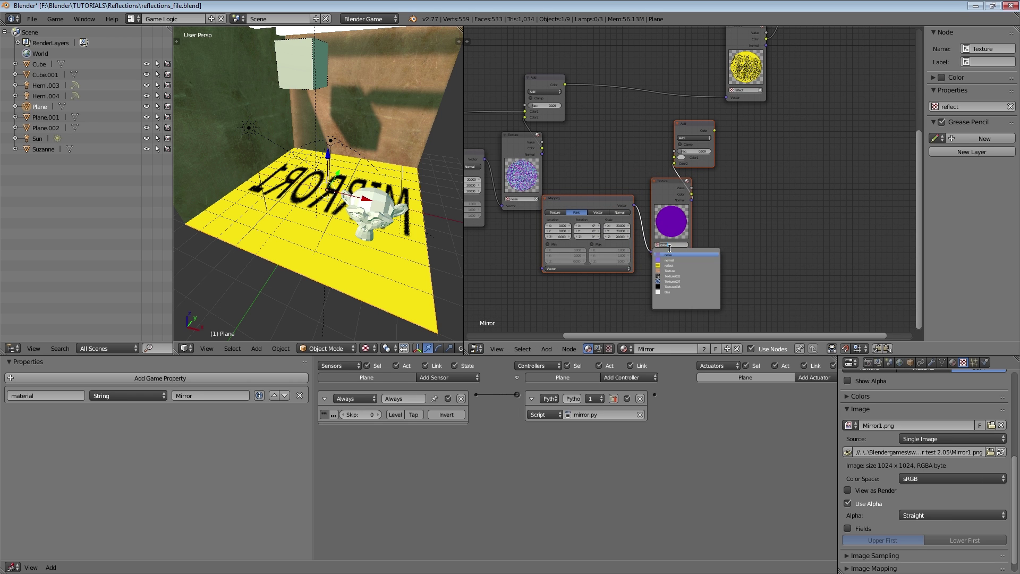
pyautogui.scroll(3, 670, 248)
pyautogui.click(648, 289)
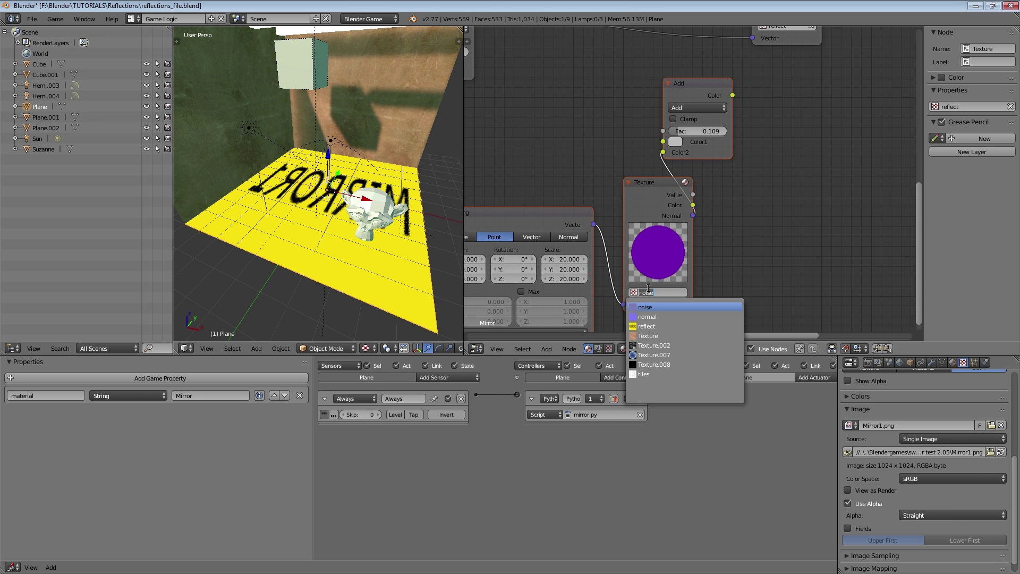
pyautogui.click(653, 315)
pyautogui.scroll(-4, 630, 215)
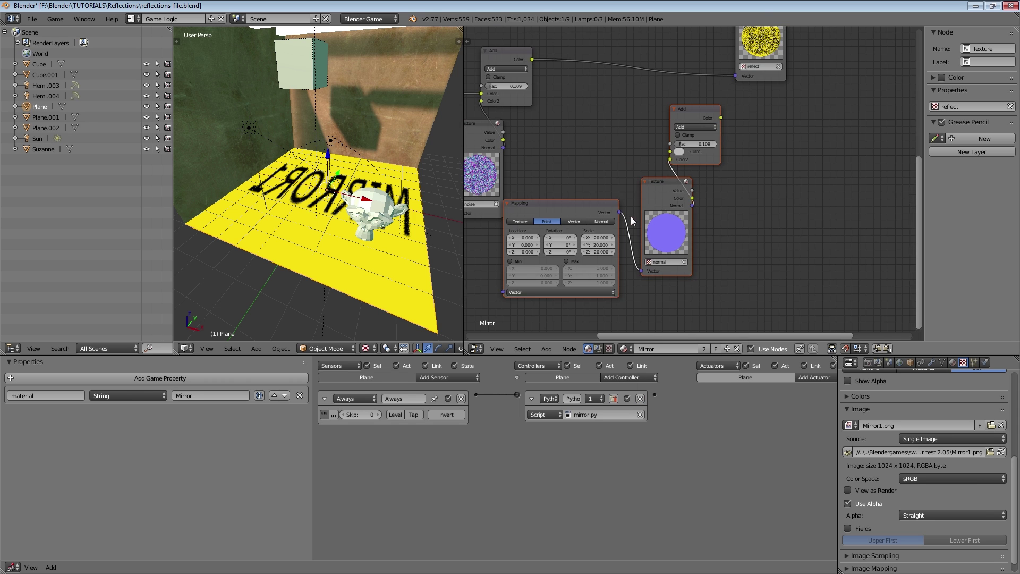
# Reposition the duplicated Mapping node, connect the Geometry node's UV output to it and set its scale to 2 on all axes.
pyautogui.moveTo(511, 206); pyautogui.dragTo(651, 196, button='middle')
pyautogui.moveTo(661, 195); pyautogui.dragTo(567, 243)
pyautogui.moveTo(561, 210); pyautogui.dragTo(628, 210, button='middle')
pyautogui.scroll(-1, 627, 208)
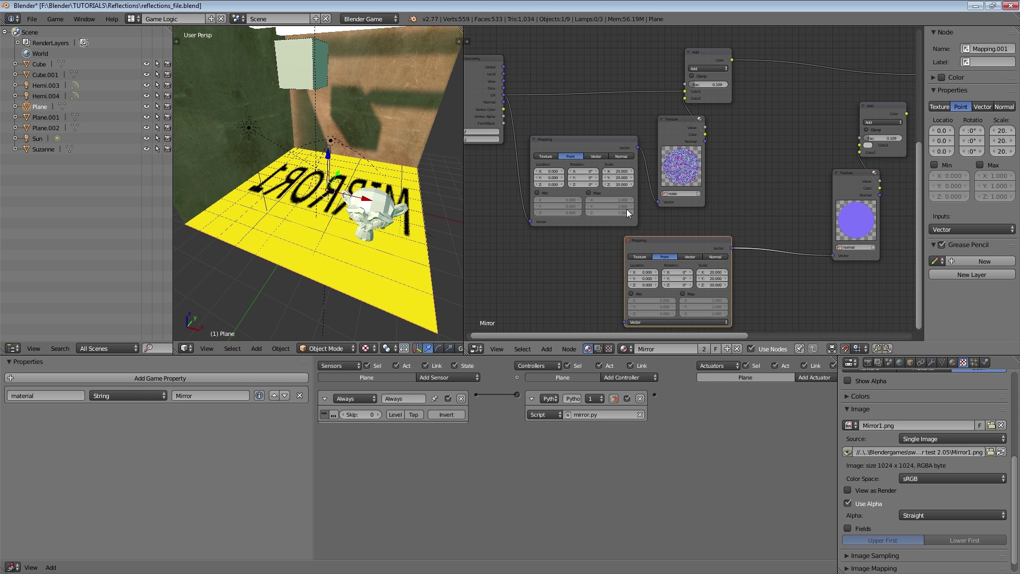
pyautogui.moveTo(504, 96); pyautogui.dragTo(625, 323)
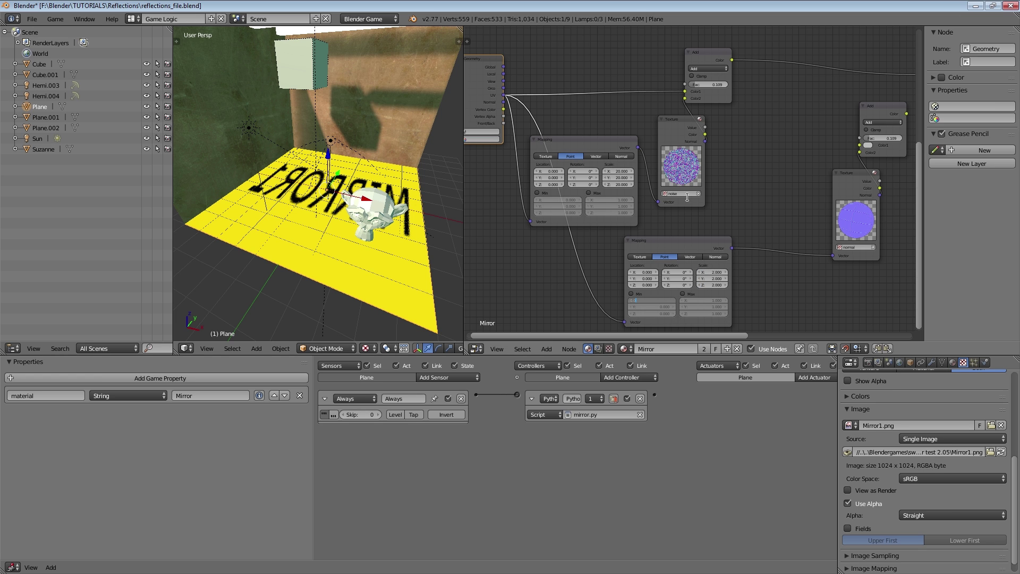
# Move the normal Texture node closer to the duplicated Add node and connect that Add node's output to the reflect texture's Vector input.
pyautogui.moveTo(757, 202); pyautogui.dragTo(562, 252, button='middle')
pyautogui.moveTo(670, 239); pyautogui.dragTo(622, 239)
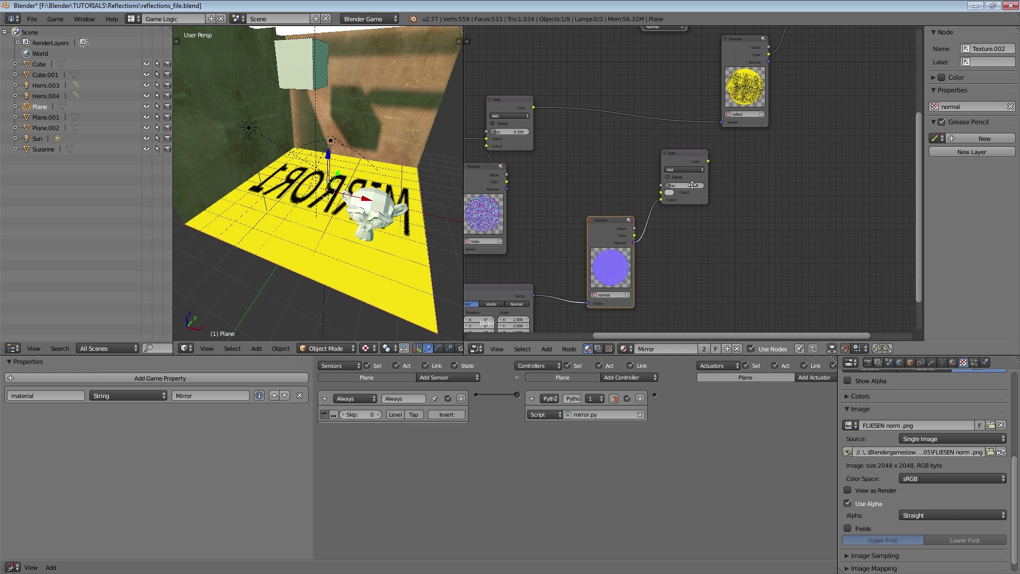
pyautogui.moveTo(701, 159); pyautogui.dragTo(668, 203, button='middle')
pyautogui.moveTo(668, 203); pyautogui.dragTo(690, 166)
pyautogui.scroll(2, 329, 207)
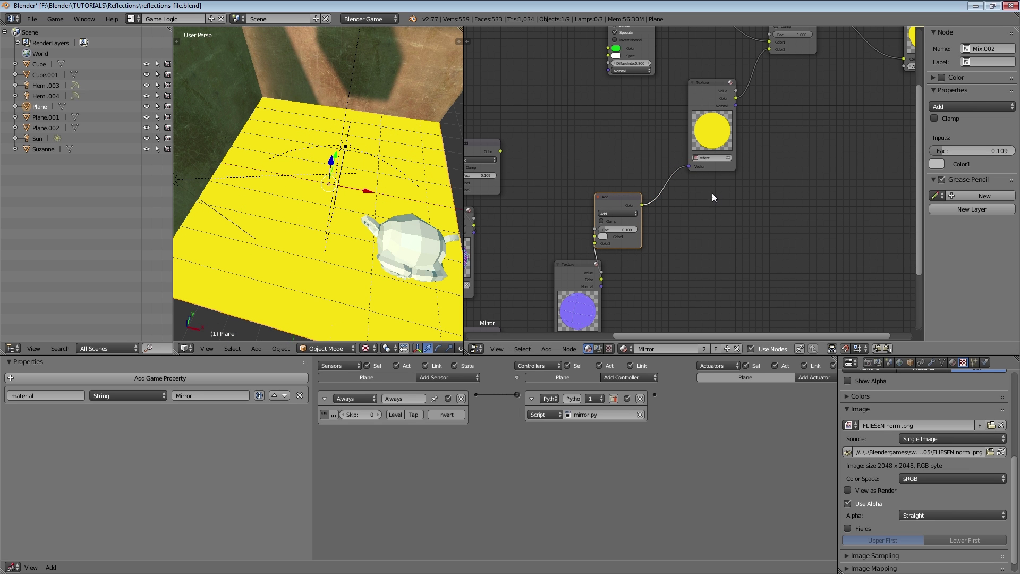
# Connect the first Add node's output to the second Add node's Color1 input and set the second node's factor to 1.
pyautogui.moveTo(503, 151); pyautogui.dragTo(602, 228)
pyautogui.press('g')
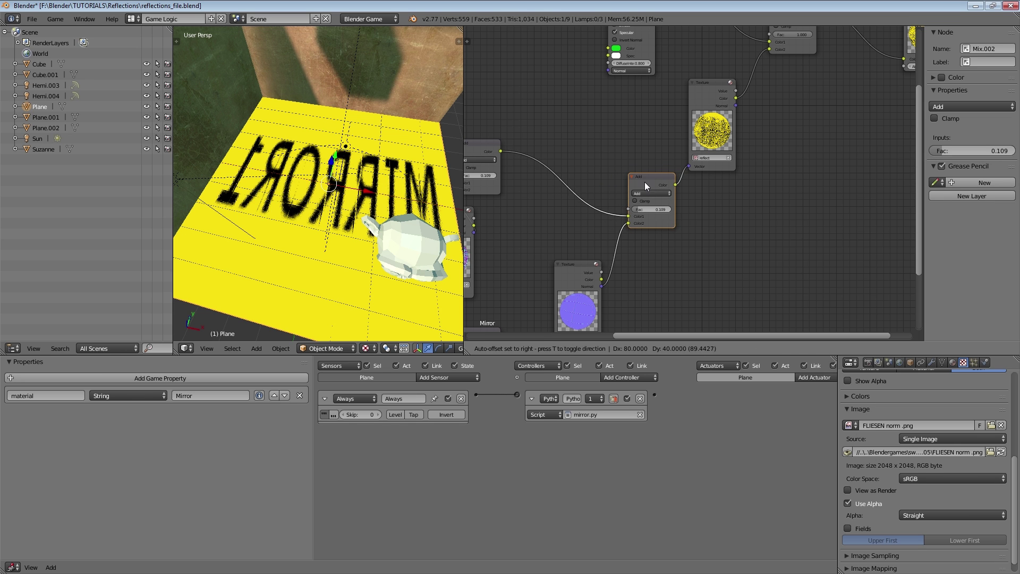
pyautogui.click(627, 180)
pyautogui.moveTo(627, 209); pyautogui.dragTo(649, 209)
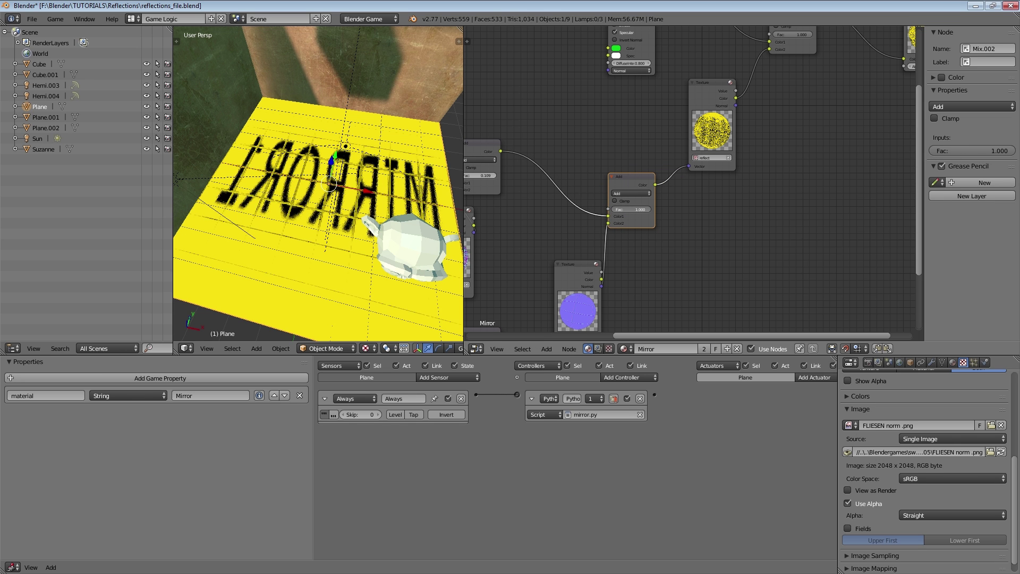
pyautogui.moveTo(279, 196); pyautogui.dragTo(291, 206, button='middle')
pyautogui.scroll(4, 291, 206)
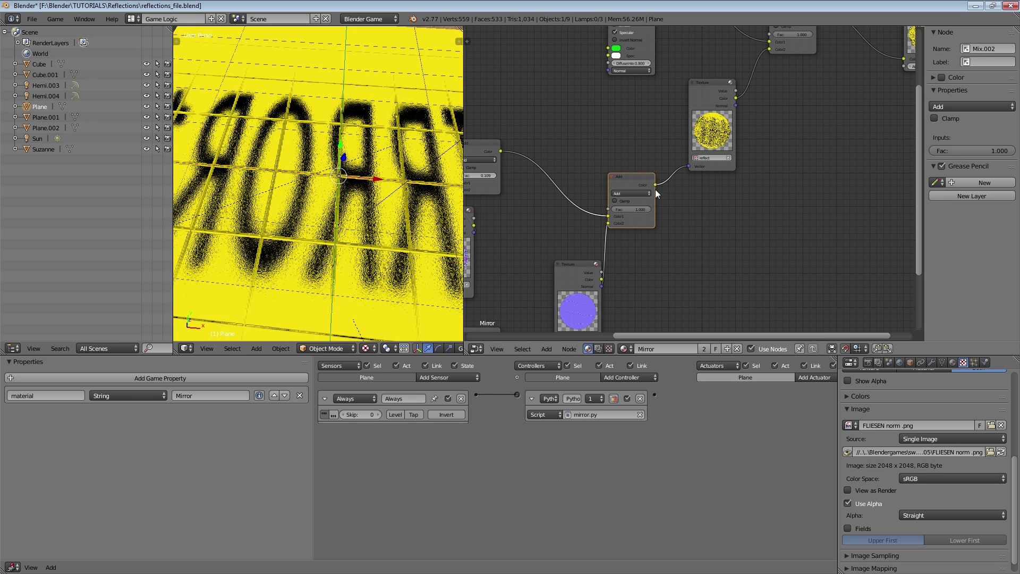
# Run the game in the normal and maximized 3D view to examine the reflection distorted by noise and tile normals.
pyautogui.press('p')
pyautogui.press('Escape')
pyautogui.press('p')
pyautogui.press('Escape')
pyautogui.hotkey('shift', 'space')
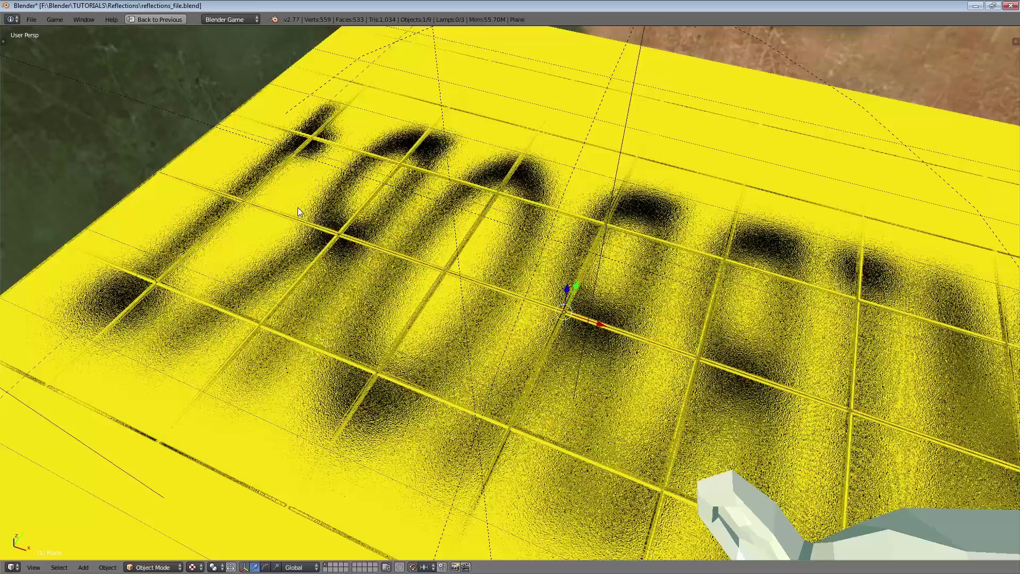
pyautogui.press('p')
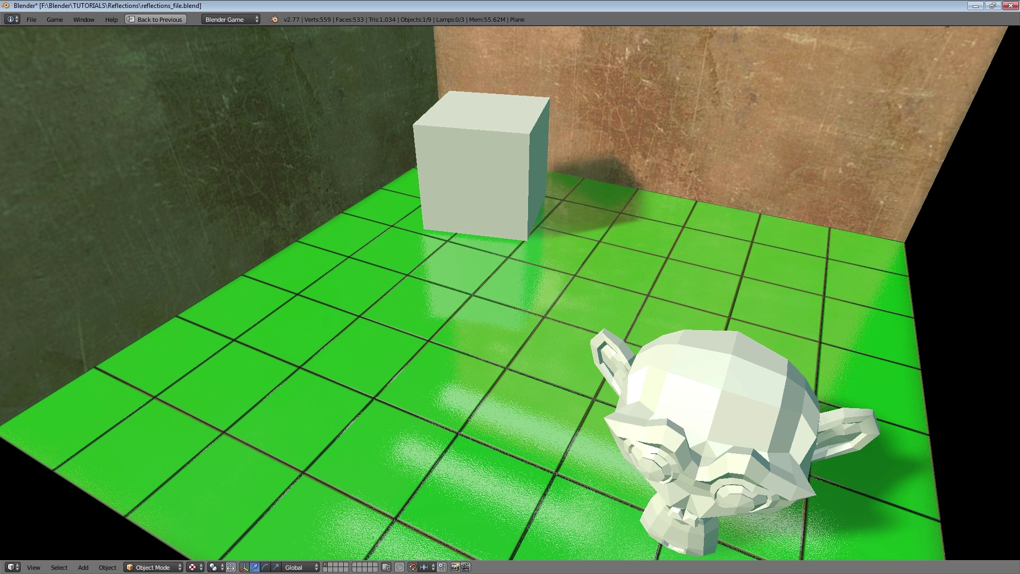
pyautogui.press('Escape')
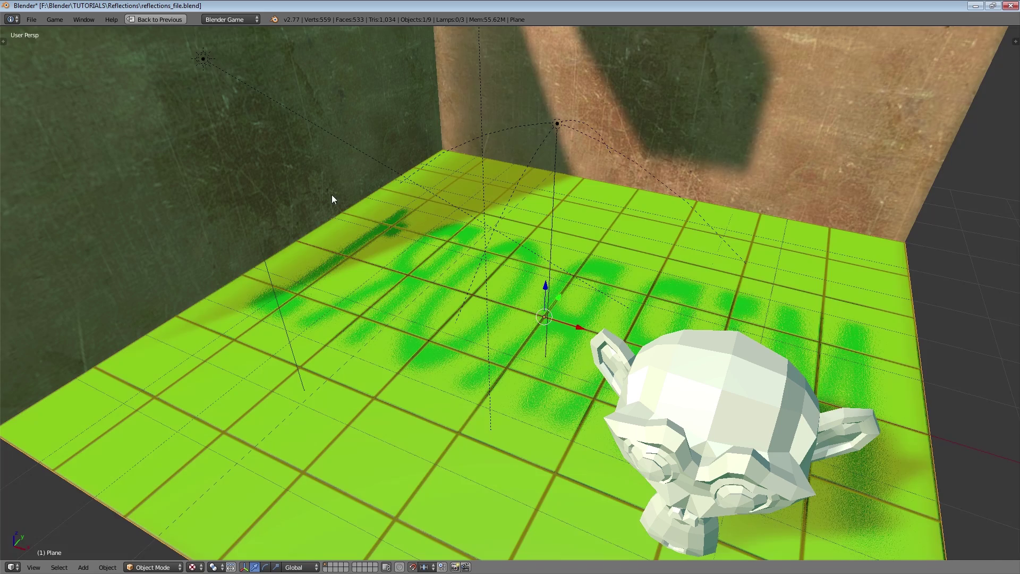
# Move the reflect texture and its connected distortion nodes together within the Mirror node tree.
pyautogui.hotkey('shift', 'space')
pyautogui.scroll(-9, 572, 214)
pyautogui.moveTo(546, 234); pyautogui.dragTo(672, 149, button='middle')
pyautogui.press('b')
pyautogui.moveTo(487, 147); pyautogui.dragTo(826, 269)
pyautogui.press('g')
pyautogui.click(808, 266)
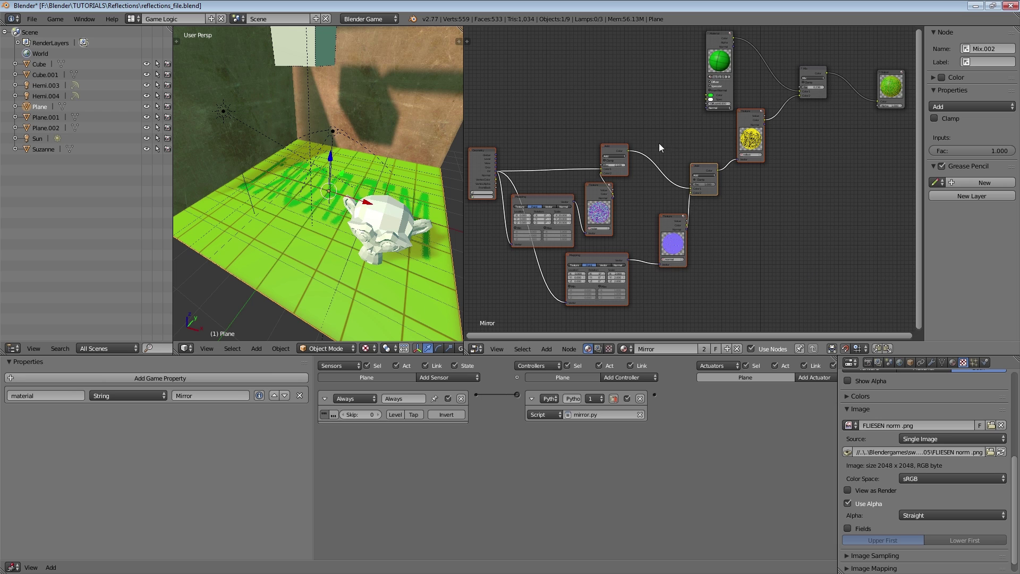
# Move the Geometry, Mapping, noise, normal and first Add nodes closer to the second Add node.
pyautogui.press('a')
pyautogui.press('b')
pyautogui.moveTo(468, 120); pyautogui.dragTo(663, 306)
pyautogui.press('g')
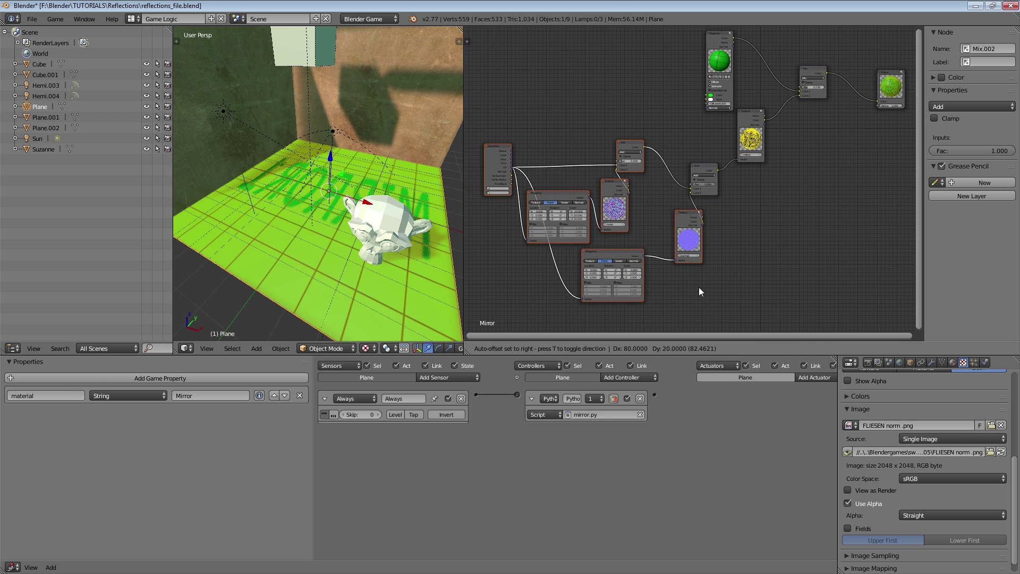
pyautogui.click(699, 287)
# Add a Texture node above the Mix node and assign Texture.002 to it.
pyautogui.hotkey('shift', 'a')
pyautogui.moveTo(501, 168)
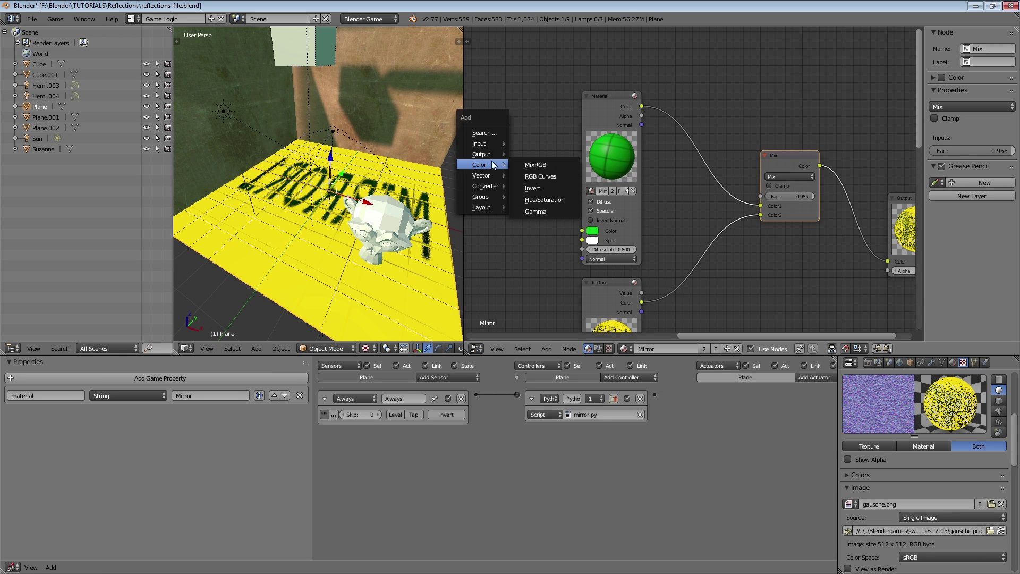
pyautogui.moveTo(483, 144)
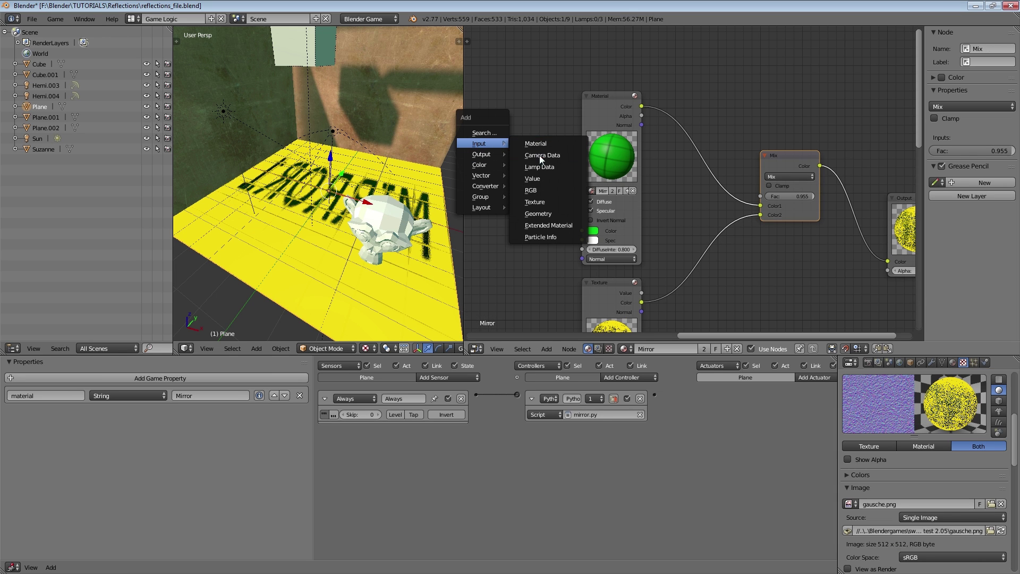
pyautogui.click(544, 202)
pyautogui.click(714, 40)
pyautogui.click(746, 140)
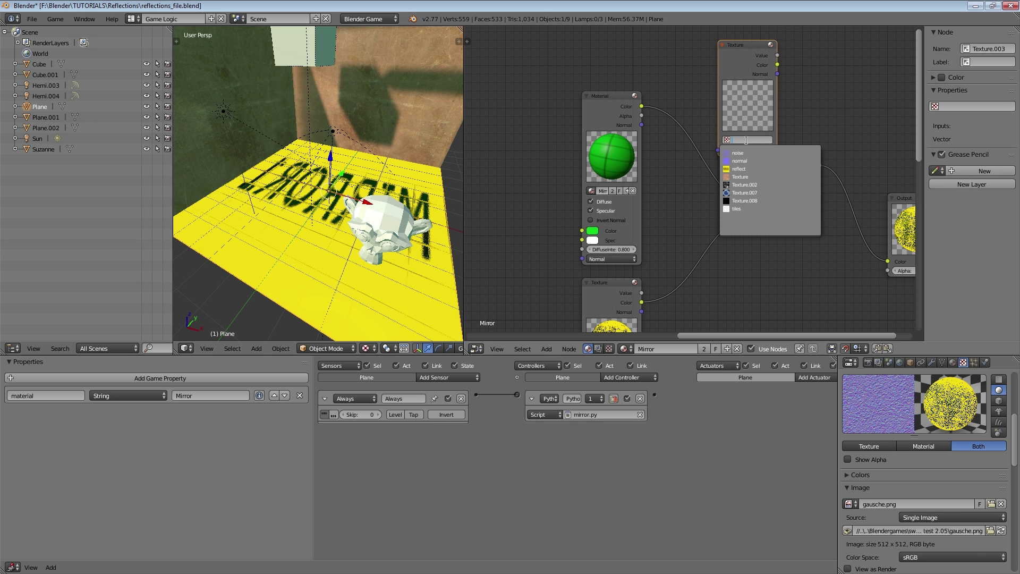
pyautogui.click(752, 185)
# Connect the lower Mapping node's output to the Vector input of the Texture.002 node.
pyautogui.scroll(-4, 744, 170)
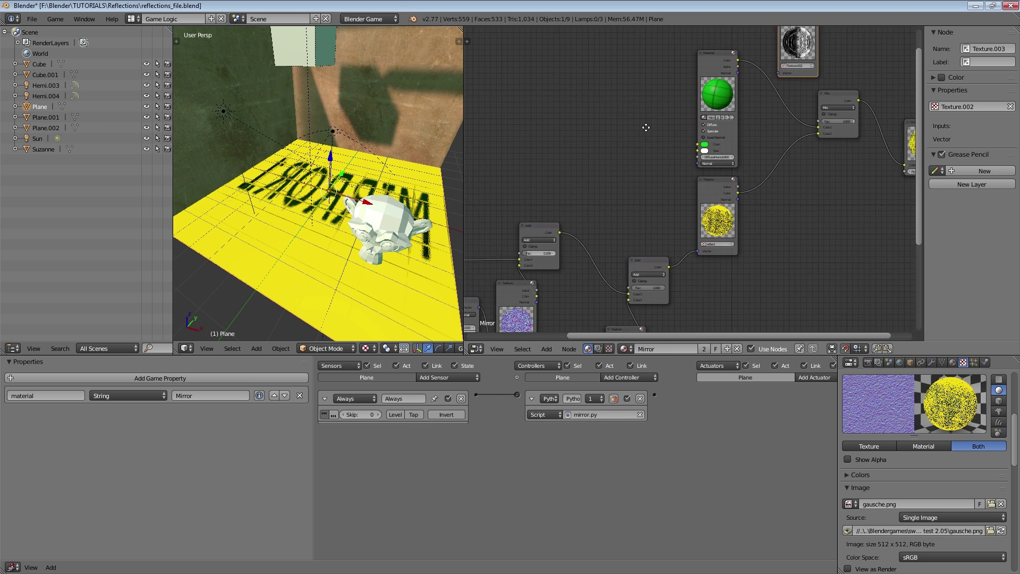
pyautogui.moveTo(634, 237); pyautogui.dragTo(580, 237, button='middle')
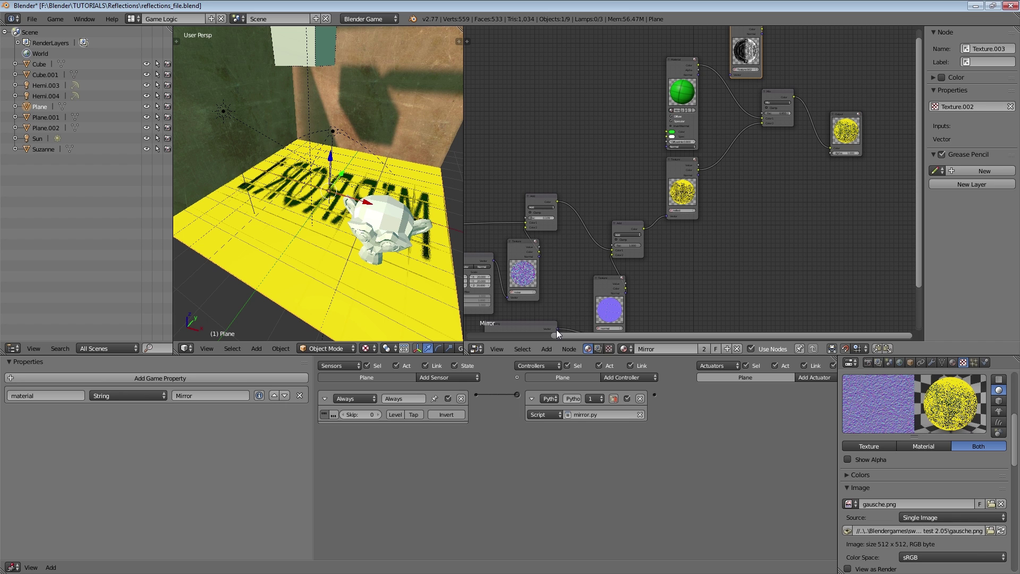
pyautogui.moveTo(558, 329); pyautogui.dragTo(734, 73)
pyautogui.scroll(3, 642, 184)
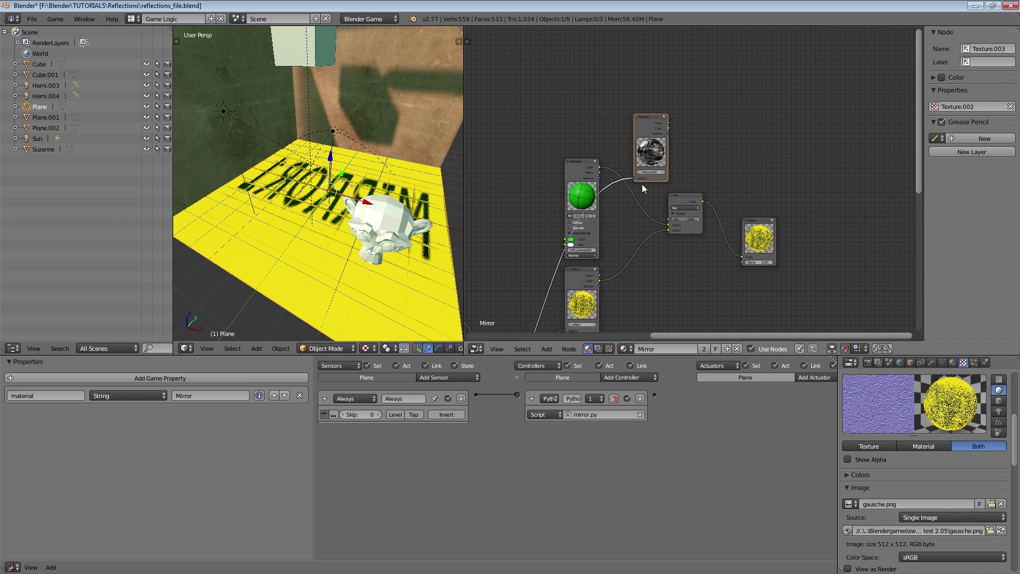
# Insert a ColorRamp node between the Texture.002 node's Color output and the Mix node's factor.
pyautogui.hotkey('shift', 'a')
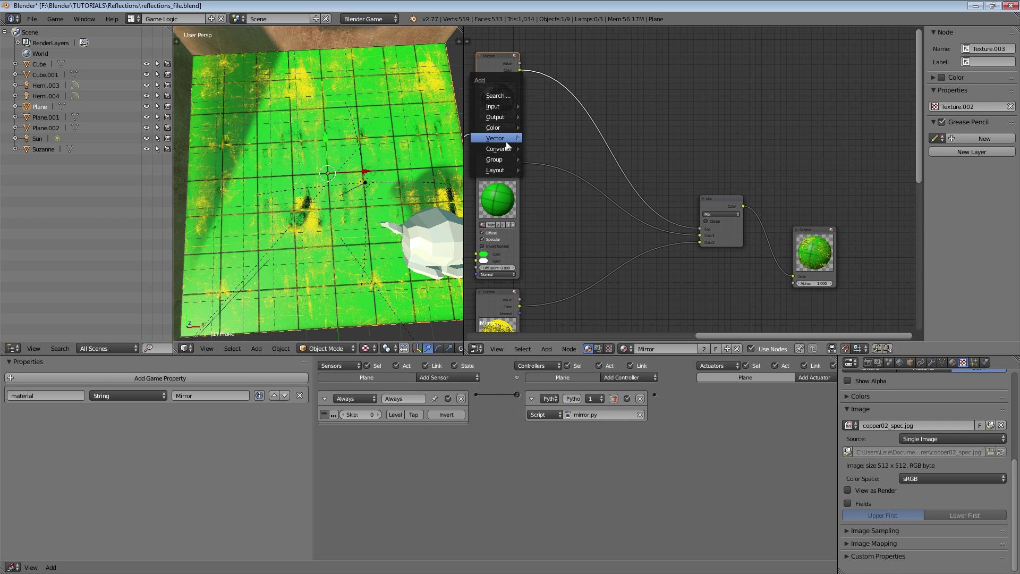
pyautogui.moveTo(505, 145)
pyautogui.click(560, 151)
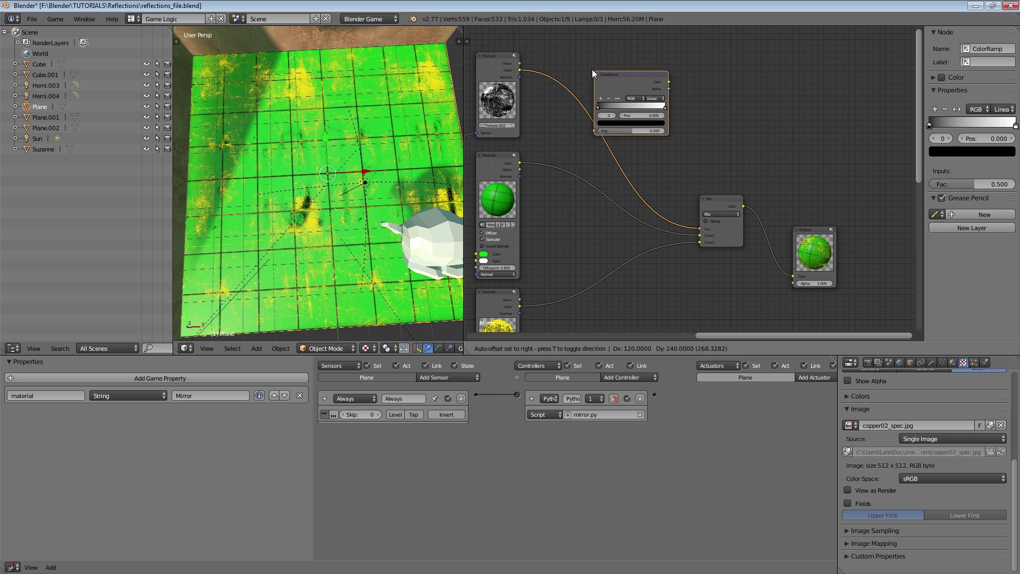
pyautogui.click(571, 72)
# Move the ColorRamp's white stop to position 0.214.
pyautogui.scroll(3, 572, 149)
pyautogui.moveTo(573, 149); pyautogui.dragTo(610, 190, button='middle')
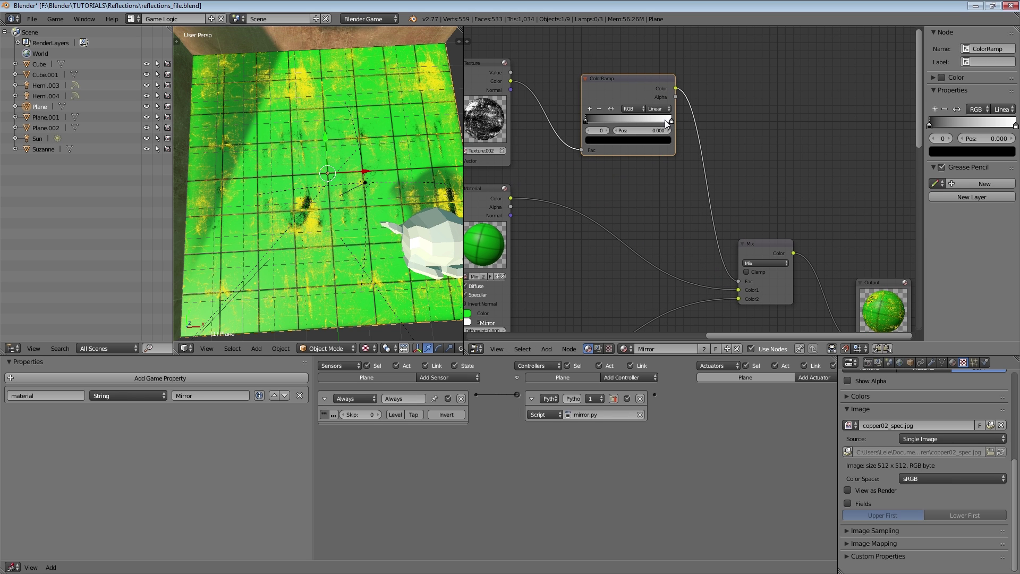
pyautogui.moveTo(671, 120); pyautogui.dragTo(580, 136)
# Run the game in the maximized 3D view to examine how the scratch texture masks the floor reflection.
pyautogui.moveTo(319, 175); pyautogui.dragTo(328, 179, button='middle')
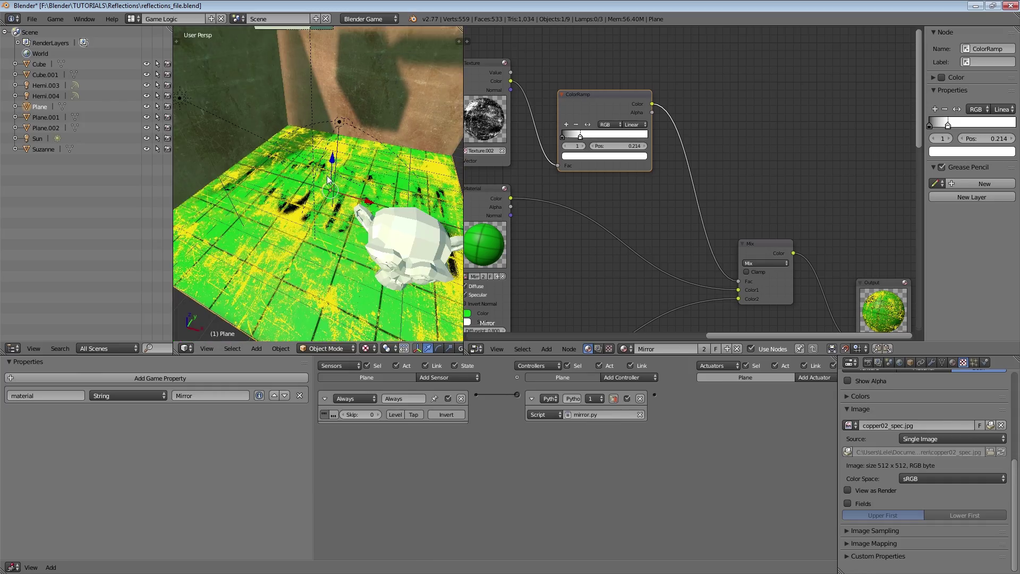
pyautogui.hotkey('ctrl', 'space')
pyautogui.press('p')
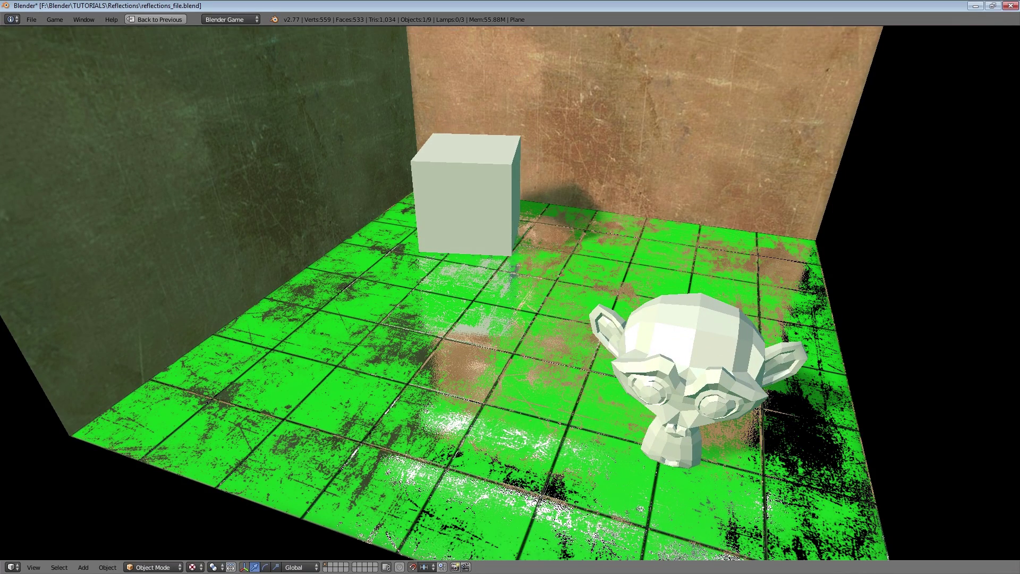
pyautogui.press('Escape')
pyautogui.hotkey('ctrl', 'space')
# Change the ColorRamp's black stop to dark grey, and set the other stop to position 0.386 with a 0.475 grey.
pyautogui.click(564, 136)
pyautogui.click(584, 156)
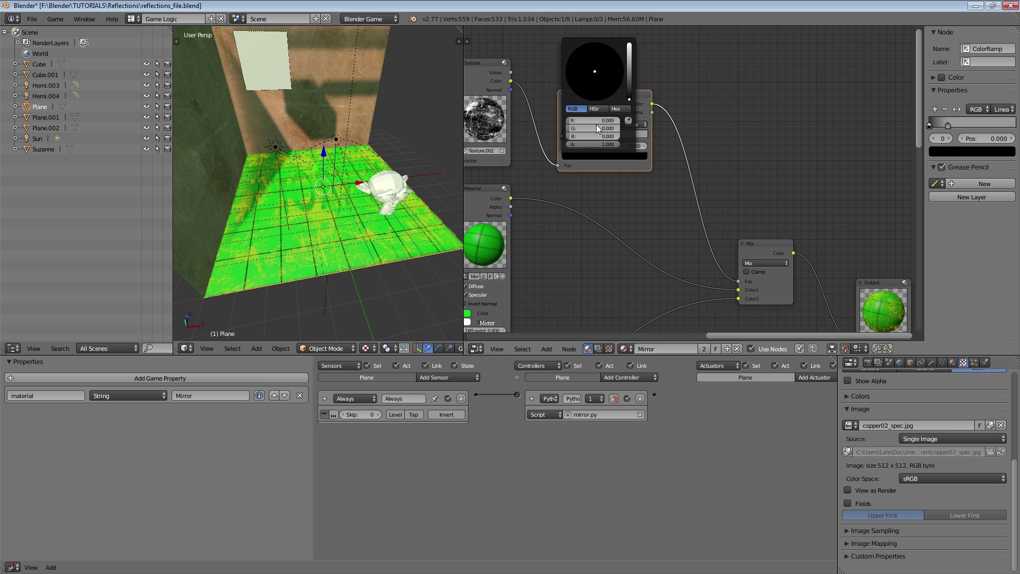
pyautogui.moveTo(628, 90); pyautogui.dragTo(629, 75)
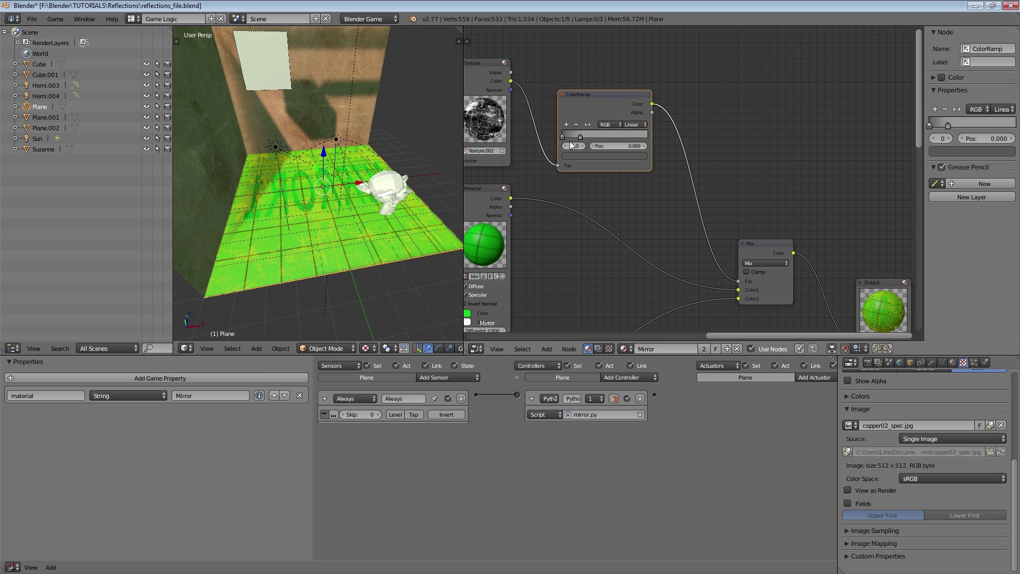
pyautogui.moveTo(582, 136); pyautogui.dragTo(595, 140)
pyautogui.click(600, 156)
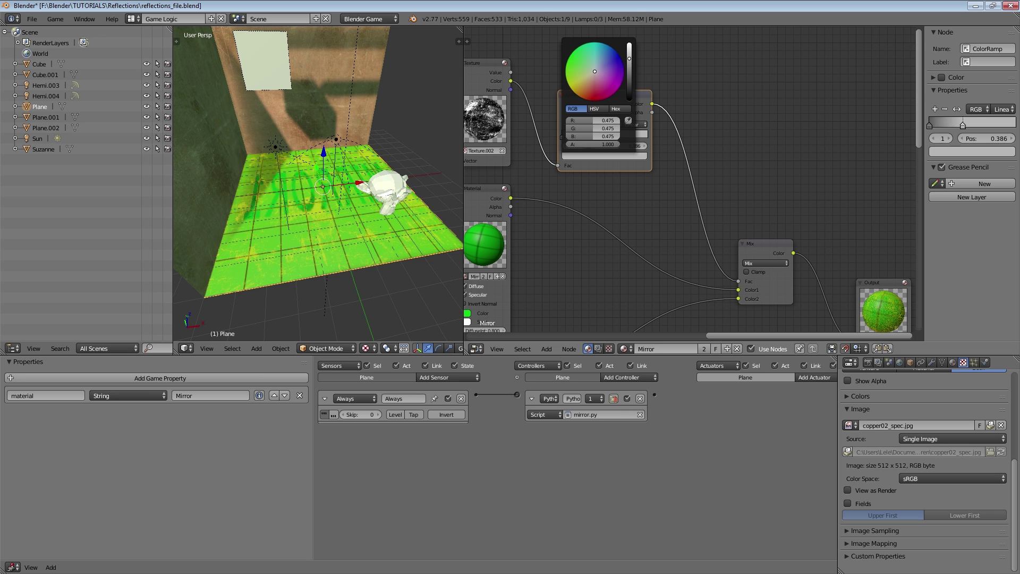
# Run the game from different angles in the maximized 3D view to examine the reflection produced by the adjusted ColorRamp.
pyautogui.hotkey('ctrl', 'Up')
pyautogui.press('p')
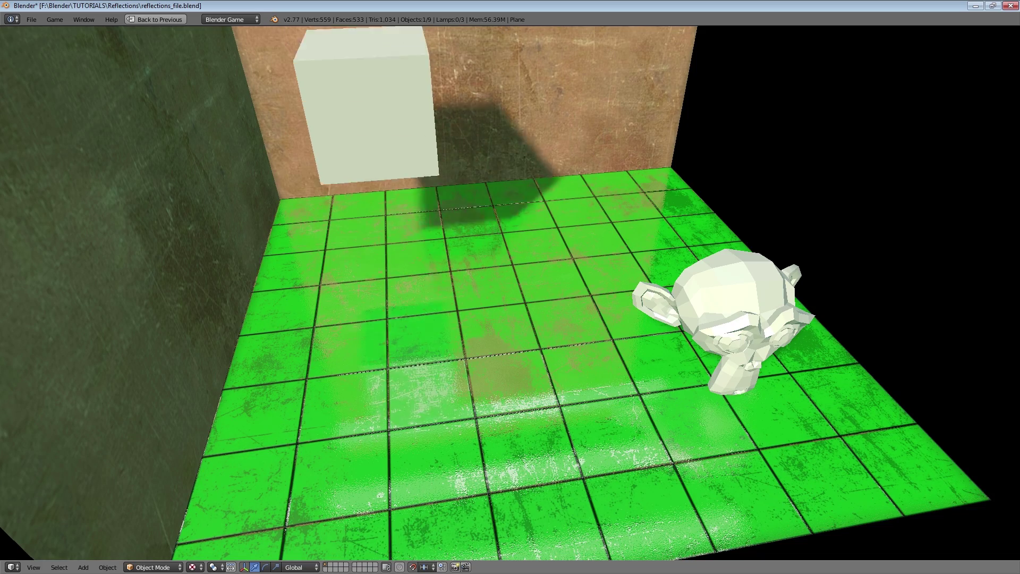
pyautogui.press('Escape')
pyautogui.moveTo(558, 316); pyautogui.dragTo(454, 319, button='middle')
pyautogui.press('p')
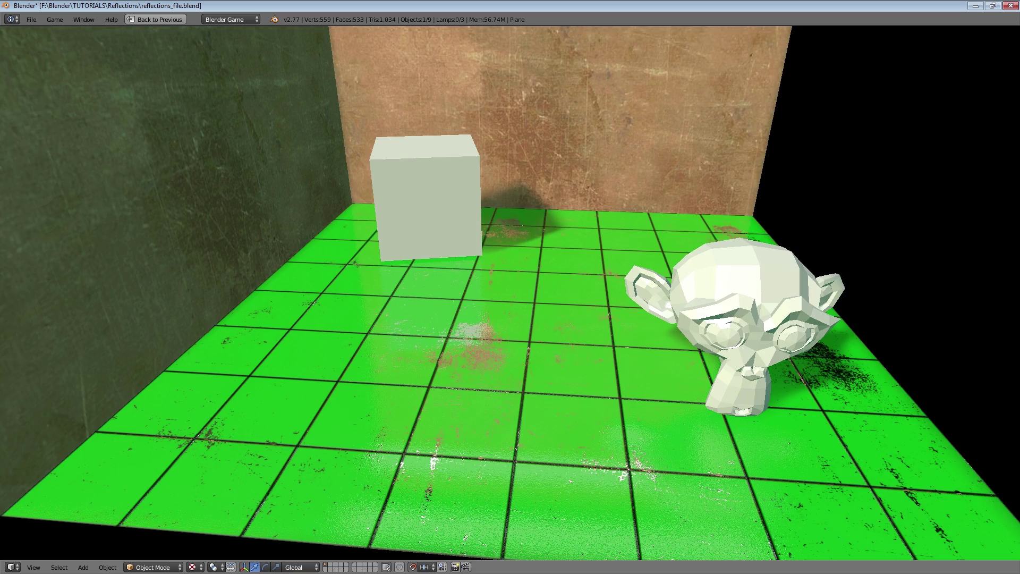
pyautogui.press('Escape')
pyautogui.scroll(-3, 458, 282)
pyautogui.moveTo(458, 281); pyautogui.dragTo(472, 345, button='middle')
pyautogui.keyDown('shift'); pyautogui.moveTo(471, 346); pyautogui.dragTo(450, 304, button='middle'); pyautogui.keyUp('shift')
pyautogui.hotkey('shift', 'space')
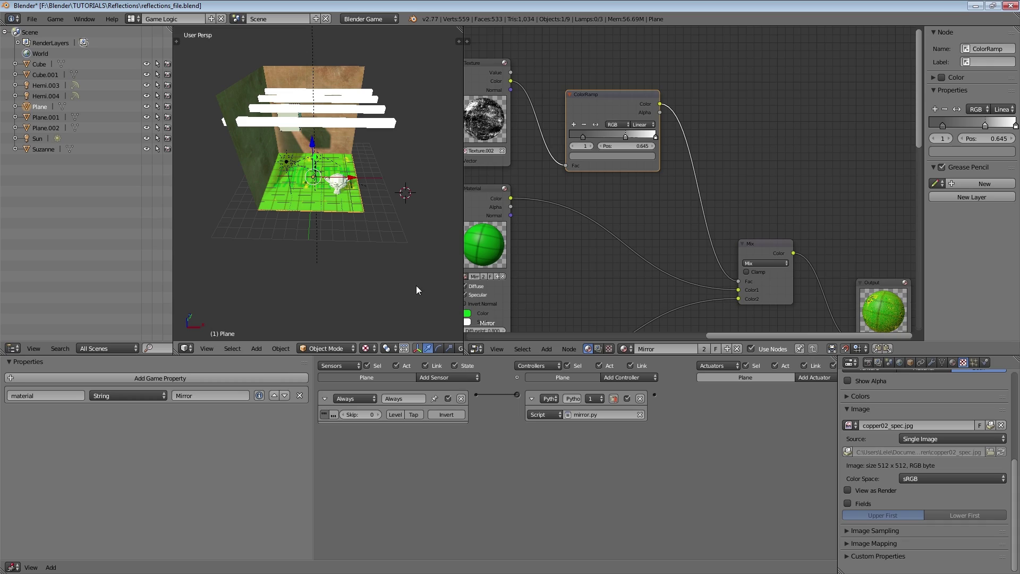
# Widen the 3D view area at the expense of the node editor.
pyautogui.scroll(-9, 587, 187)
pyautogui.moveTo(605, 216); pyautogui.dragTo(695, 114, button='middle')
pyautogui.scroll(-4, 651, 164)
pyautogui.scroll(2, 643, 175)
pyautogui.moveTo(633, 189); pyautogui.dragTo(661, 173, button='middle')
pyautogui.scroll(3, 301, 101)
pyautogui.moveTo(464, 213); pyautogui.dragTo(608, 223)
pyautogui.keyDown('shift'); pyautogui.moveTo(456, 243); pyautogui.dragTo(412, 225, button='middle'); pyautogui.keyUp('shift')
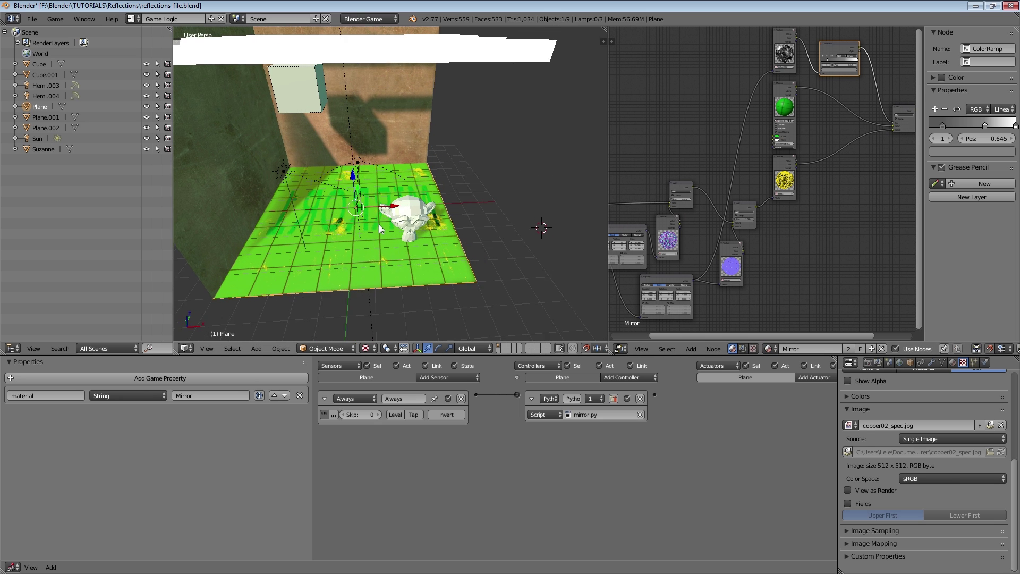
pyautogui.scroll(-1, 378, 224)
# Duplicate the floor plane beside the original and run the game to examine the reflections on both planes.
pyautogui.press('Tab')
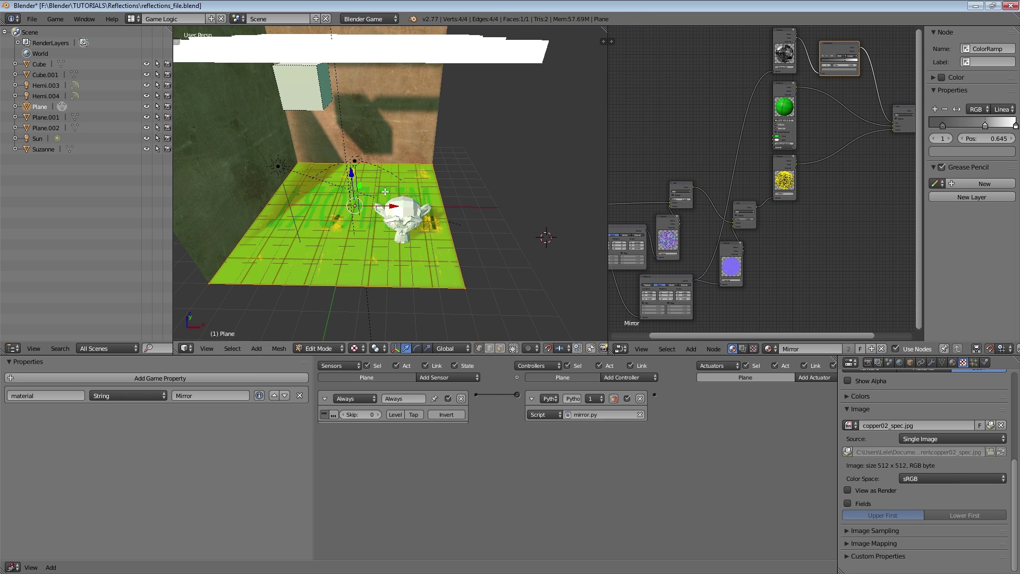
pyautogui.press('Tab')
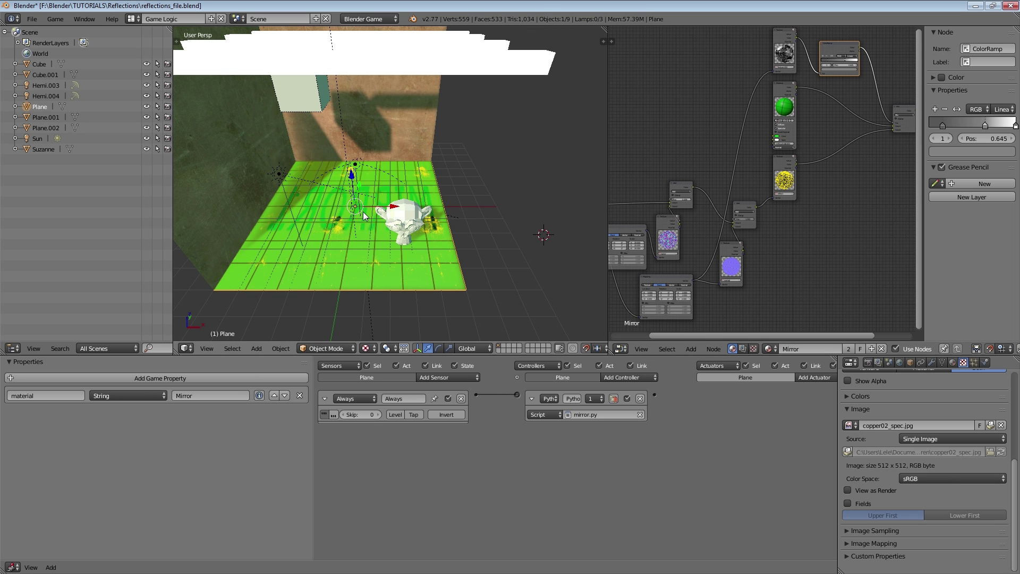
pyautogui.hotkey('shift', 'd')
pyautogui.click(531, 208)
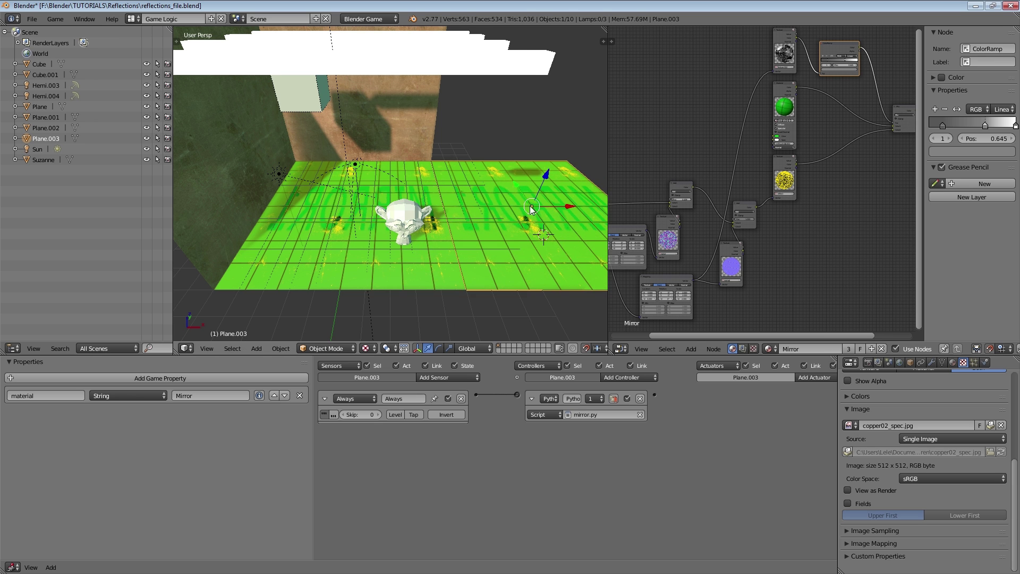
pyautogui.press('p')
pyautogui.press('Escape')
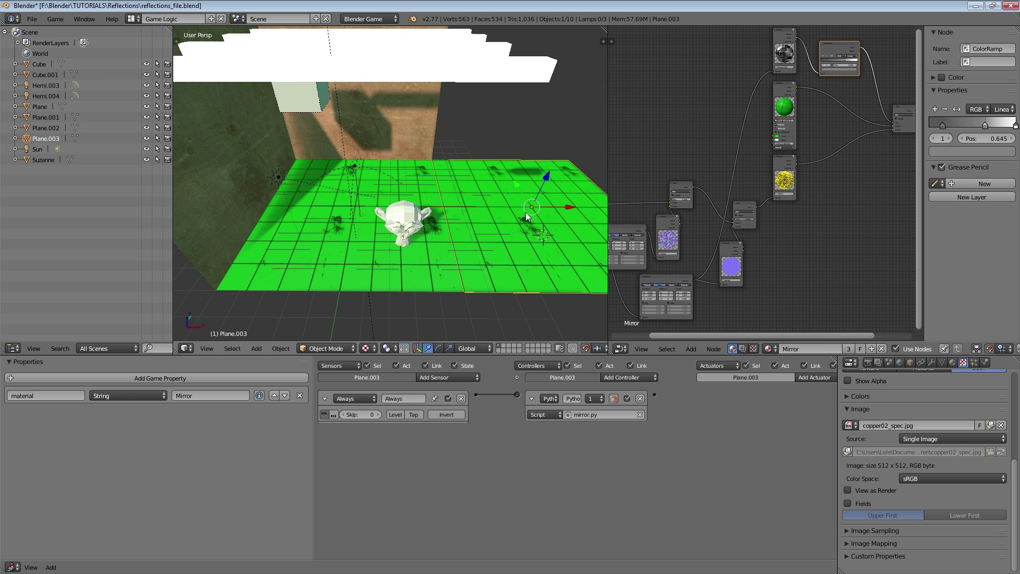
# Disconnect the ColorRamp from the Mix node's factor and run the game to compare both planes' reflections.
pyautogui.moveTo(757, 154); pyautogui.dragTo(735, 162, button='middle')
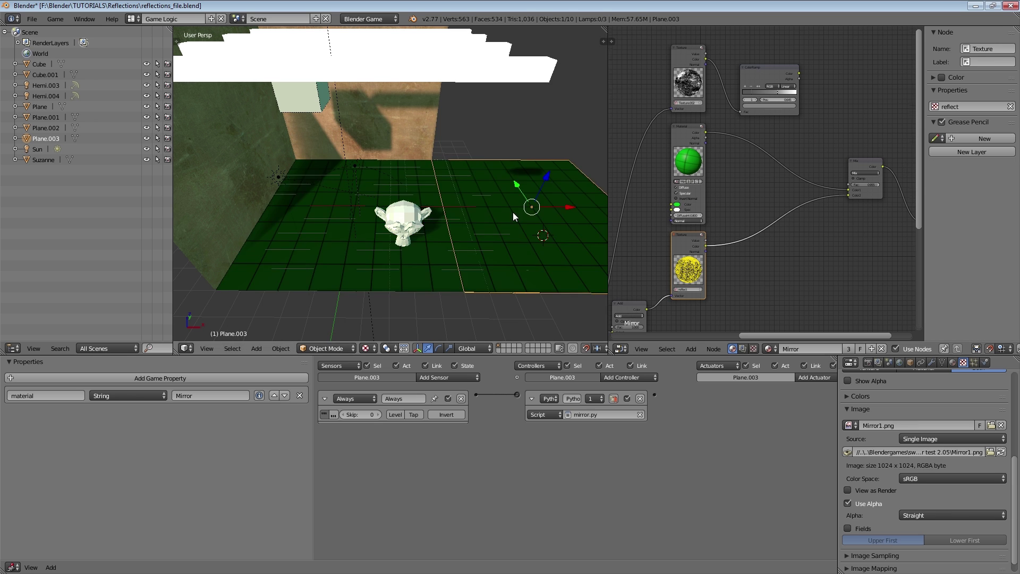
pyautogui.press('p')
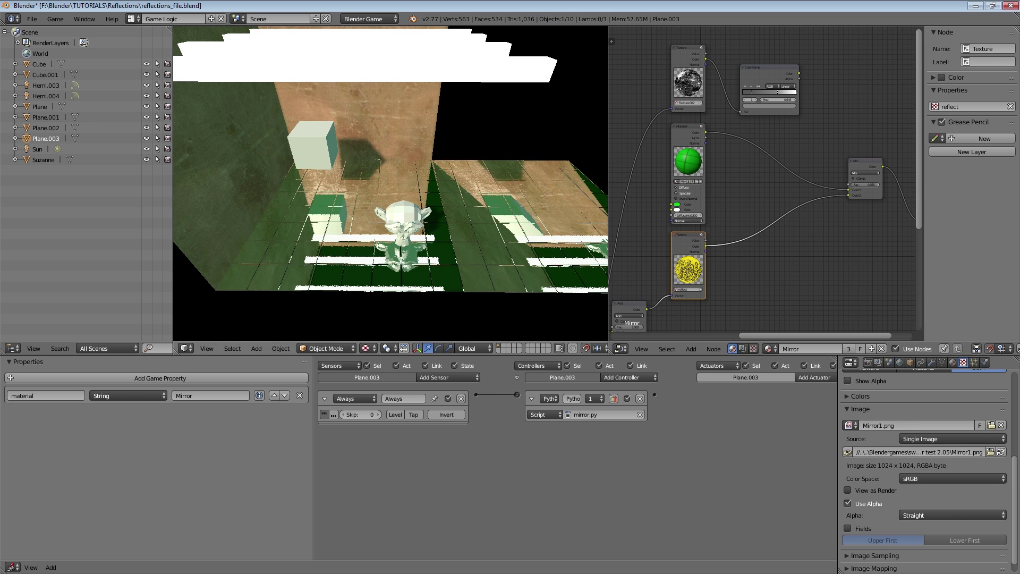
pyautogui.press('Escape')
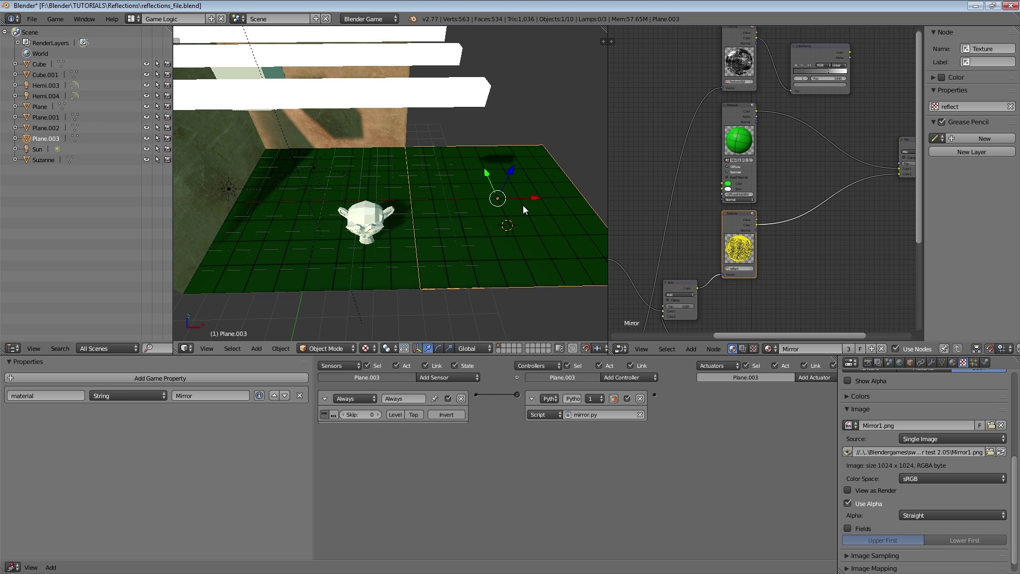
# Remove the duplicated plane, copy the floor face 9 units along X within its mesh and test it in the game.
pyautogui.rightClick(524, 210)
pyautogui.moveTo(527, 231); pyautogui.dragTo(429, 263, button='middle')
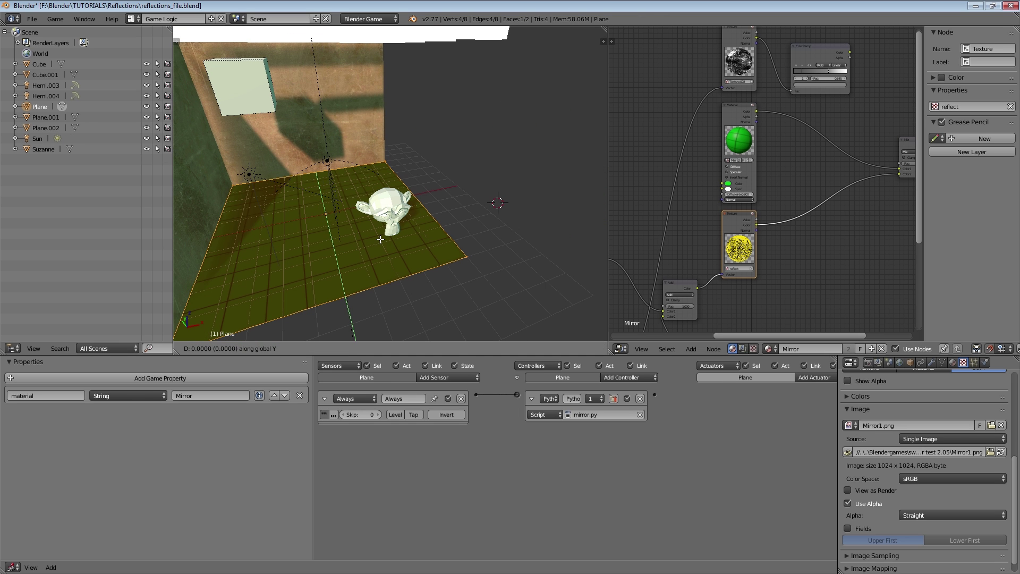
pyautogui.press('6')
pyautogui.click(526, 213)
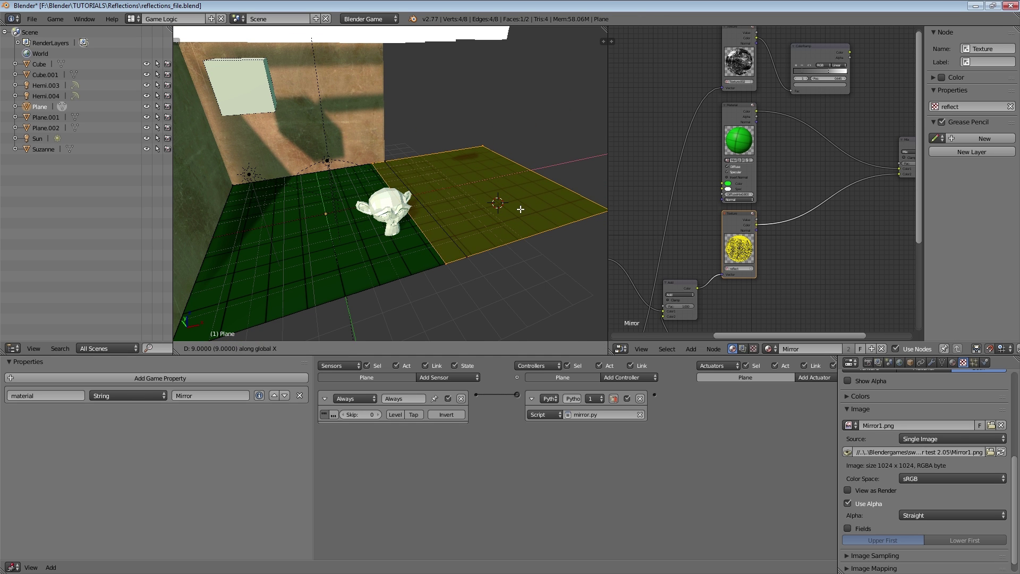
pyautogui.press('Tab')
pyautogui.press('p')
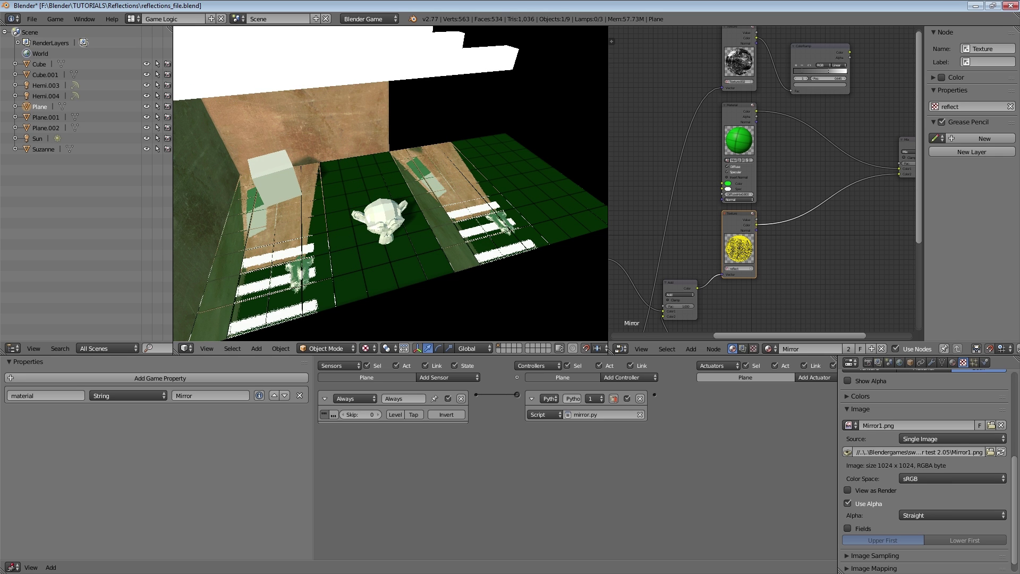
pyautogui.press('Escape')
# Delete the copied face from the floor plane's mesh and leave Edit Mode.
pyautogui.press('Tab')
pyautogui.press('x')
pyautogui.click(430, 216)
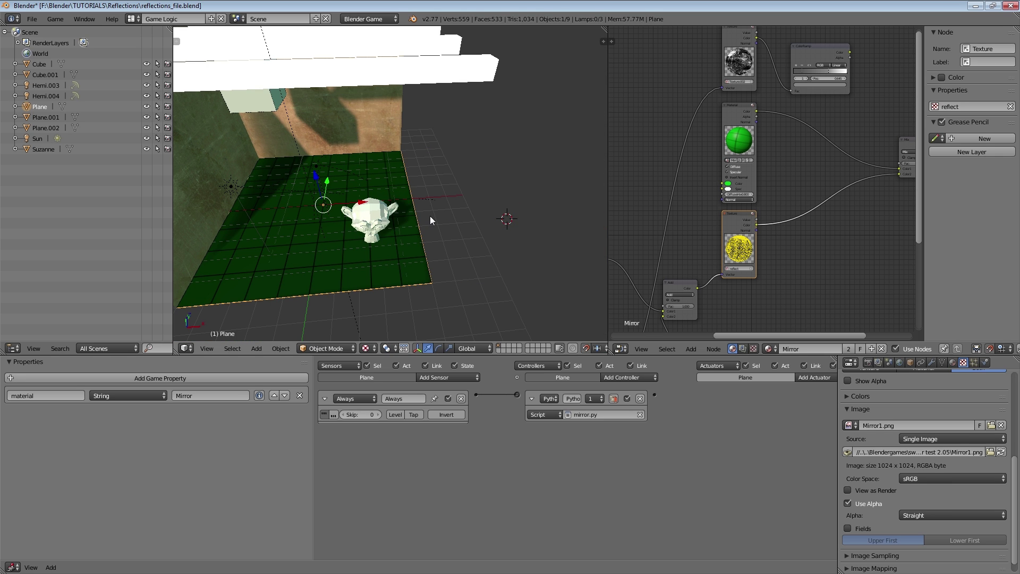
pyautogui.press('Tab')
# Duplicate the floor plane object along the X axis and place the copy directly beside the original.
pyautogui.press('p')
pyautogui.press('Escape')
pyautogui.hotkey('shift', 'd')
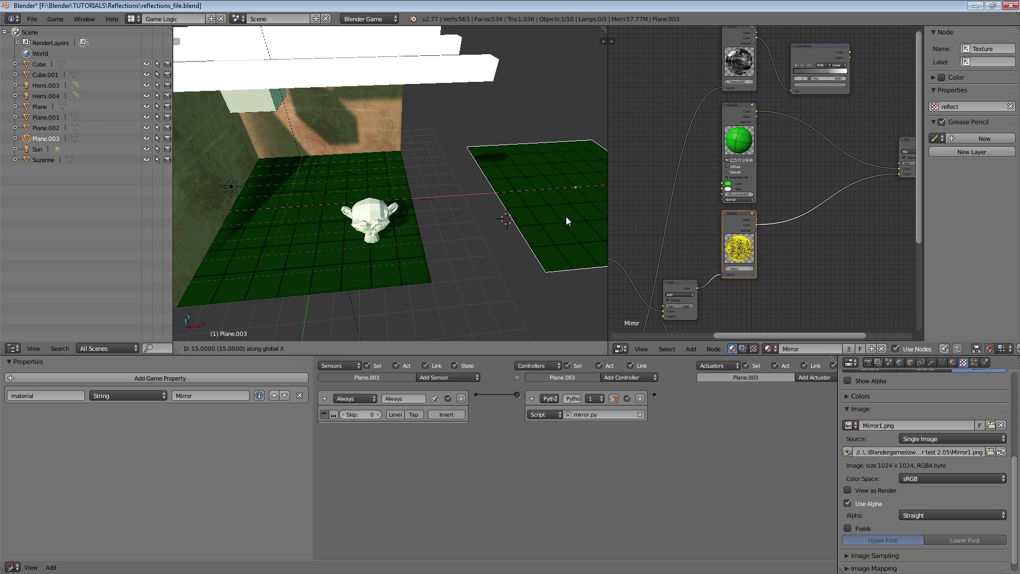
pyautogui.click(494, 239)
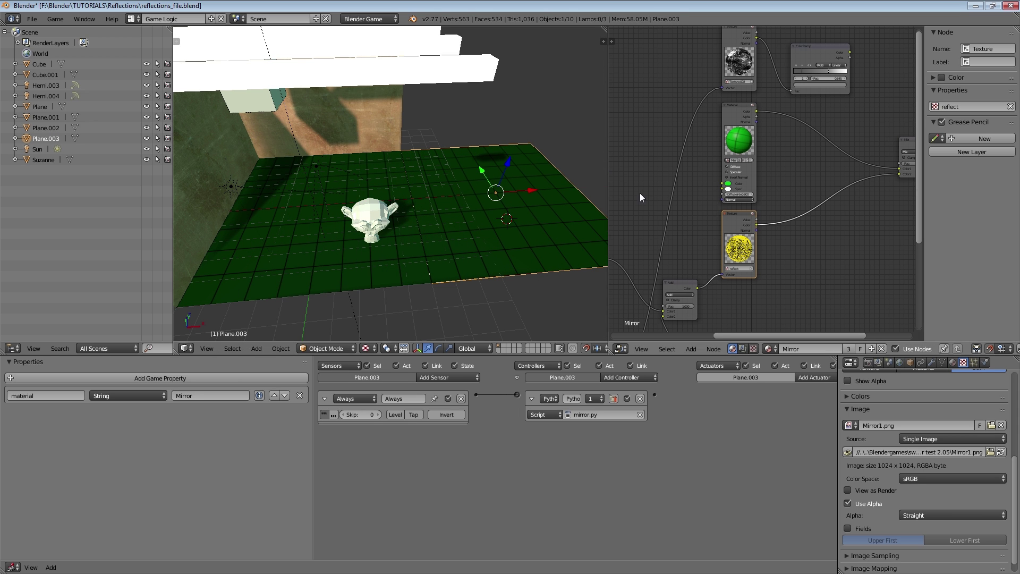
# Make the duplicated plane's Mirror material a separate copy and rename it Mirror2.
pyautogui.moveTo(740, 200); pyautogui.dragTo(730, 224, button='middle')
pyautogui.scroll(6, 966, 404)
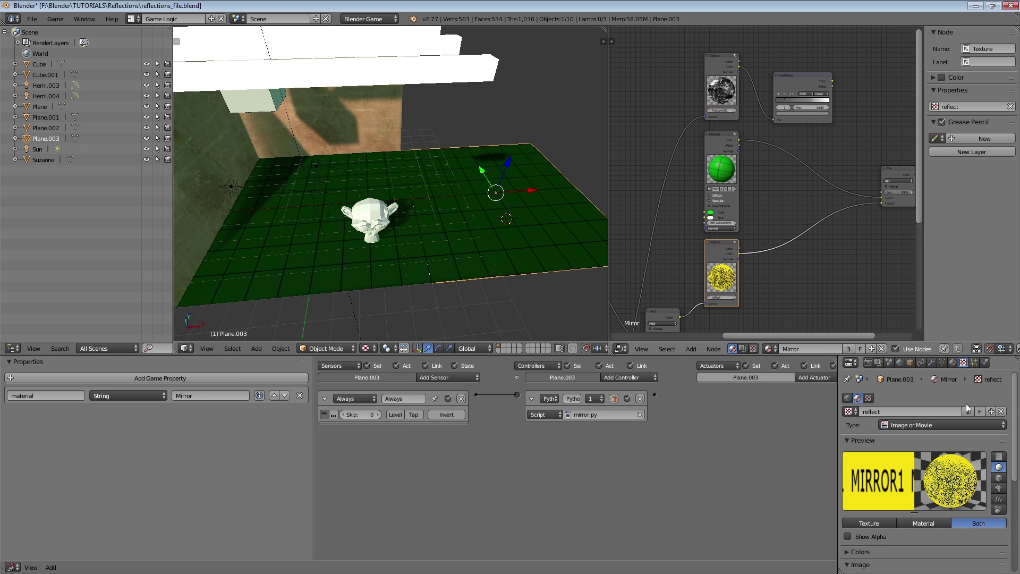
pyautogui.click(953, 363)
pyautogui.click(908, 432)
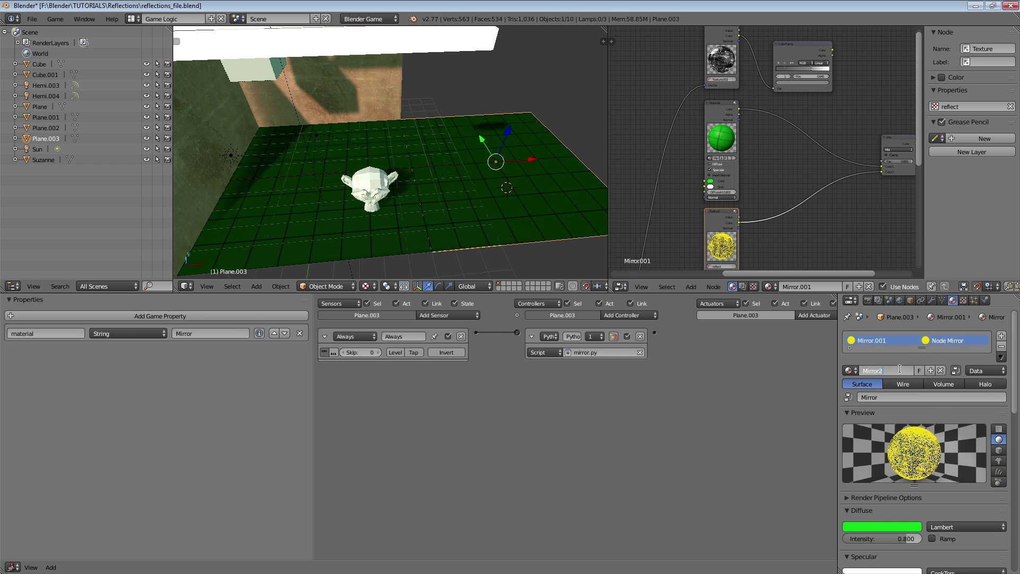
pyautogui.press('Return')
pyautogui.scroll(3, 744, 167)
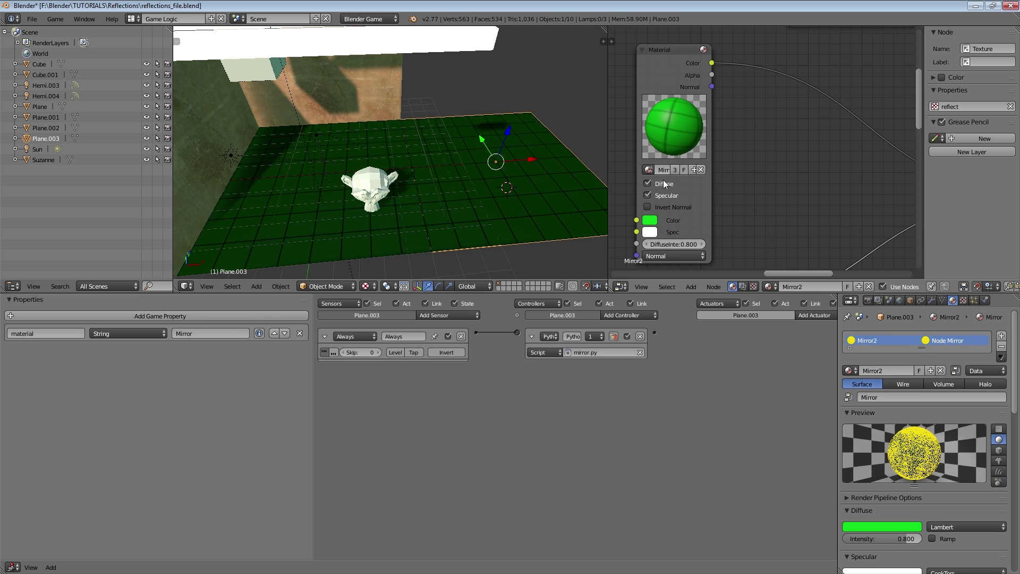
# Assign the Mirror2 material to the Material node in the plane's node tree.
pyautogui.click(649, 170)
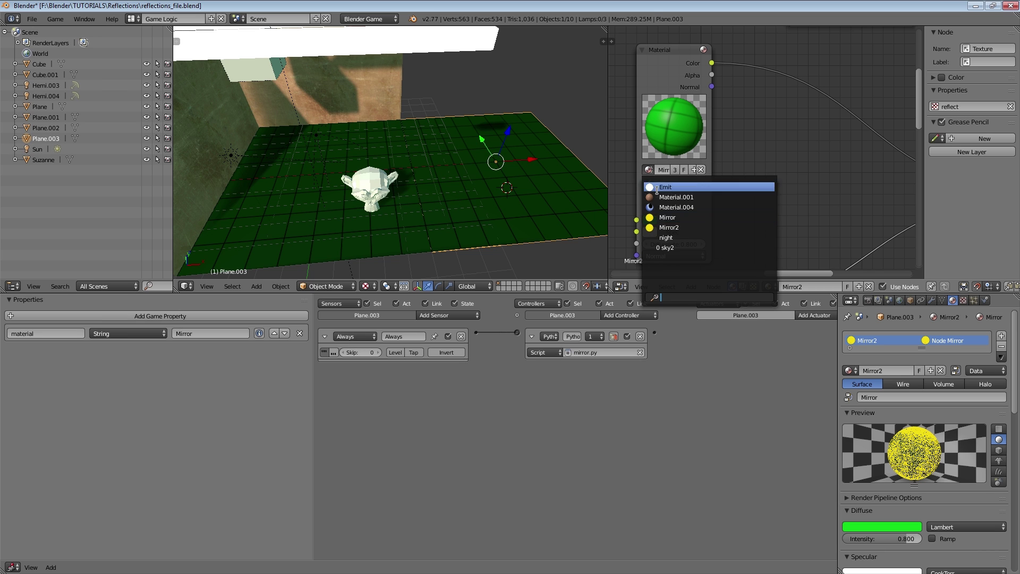
pyautogui.click(674, 227)
pyautogui.scroll(-2, 694, 197)
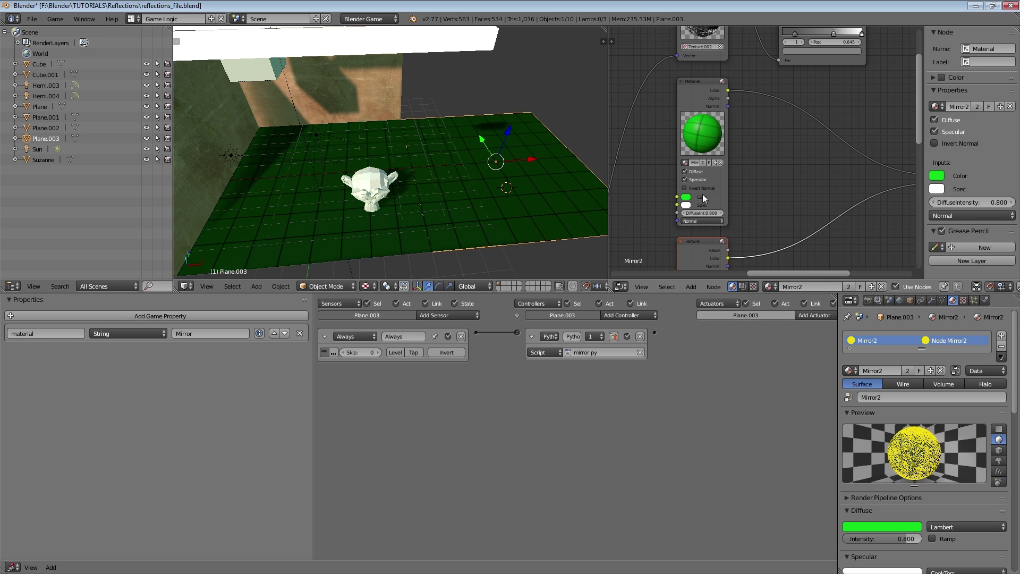
# Make the Mirror2 material's reflect texture a separate copy and rename it reflect2.
pyautogui.click(963, 300)
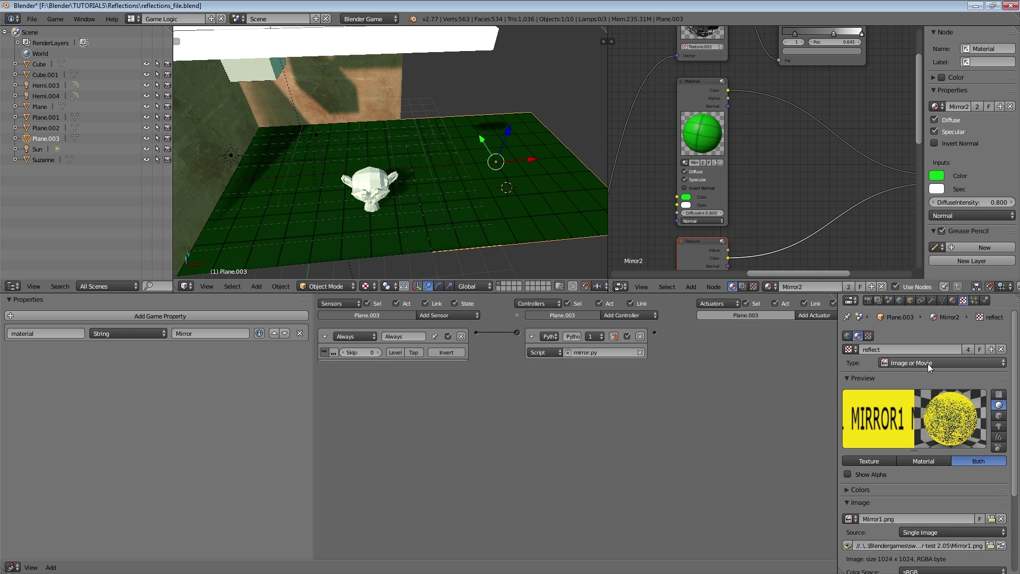
pyautogui.click(927, 349)
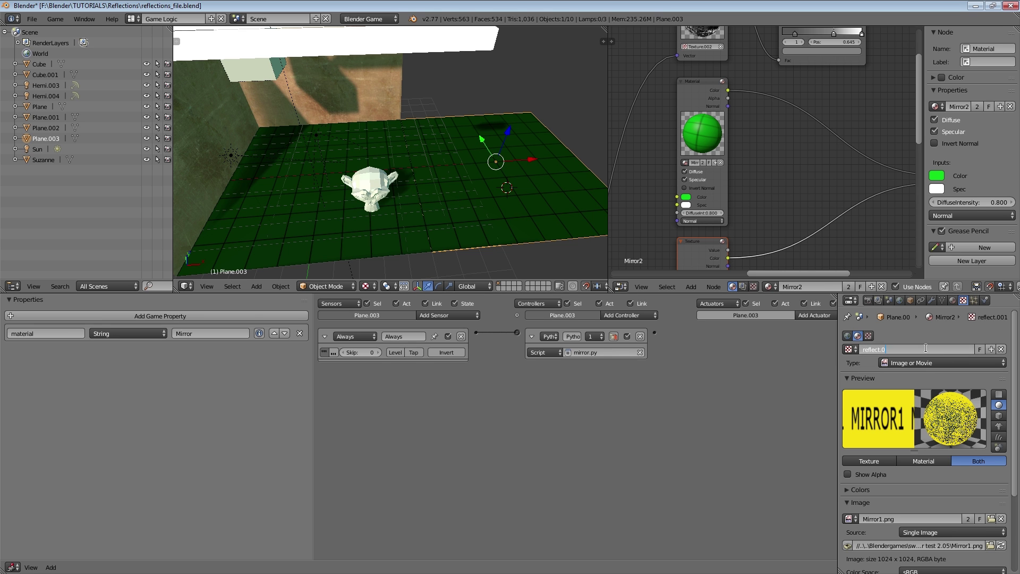
pyautogui.press('Return')
# Change the Mirror2 material's diffuse colour to dark blue and test both planes in the game.
pyautogui.scroll(-3, 836, 88)
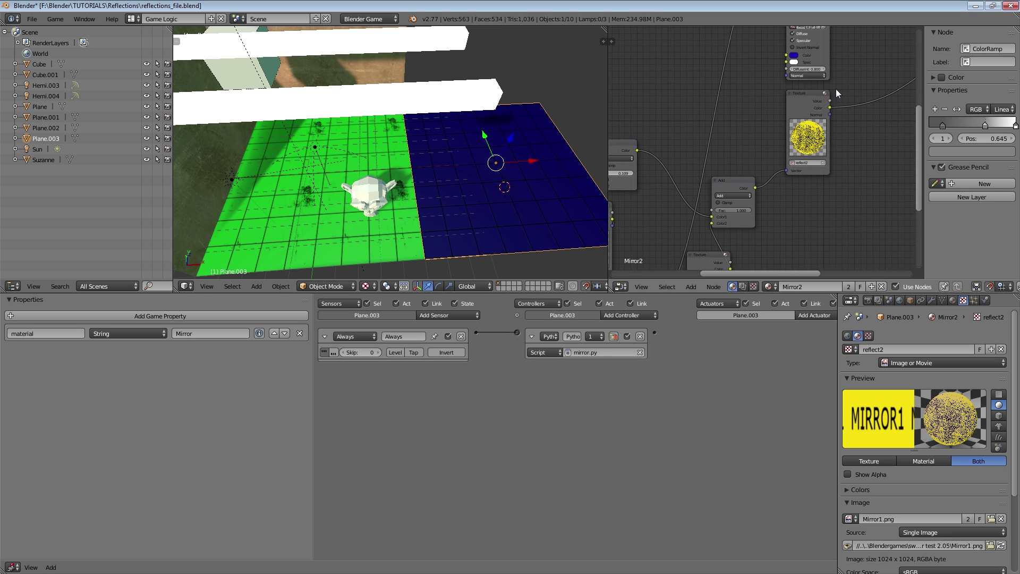
pyautogui.press('p')
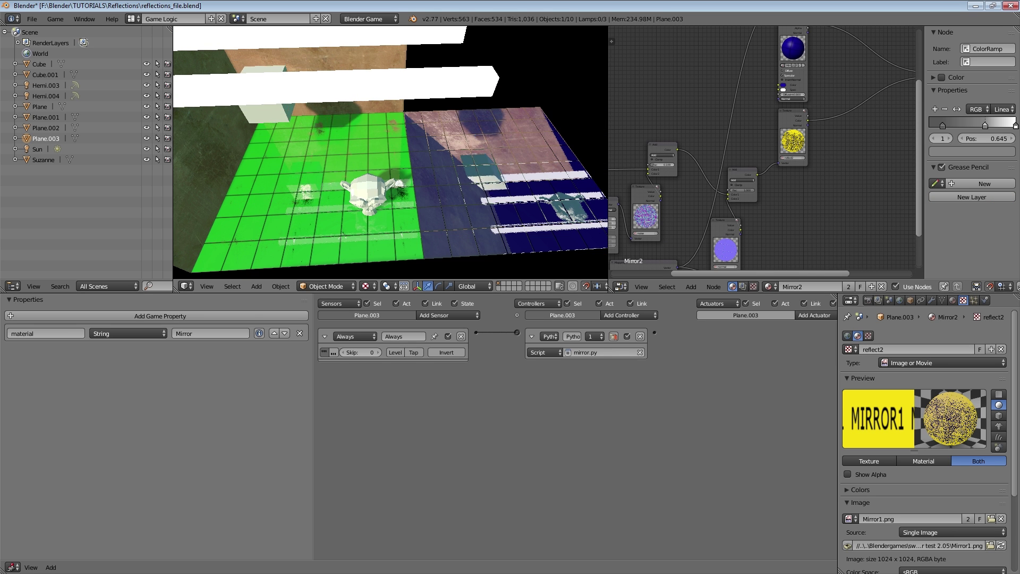
pyautogui.press('Escape')
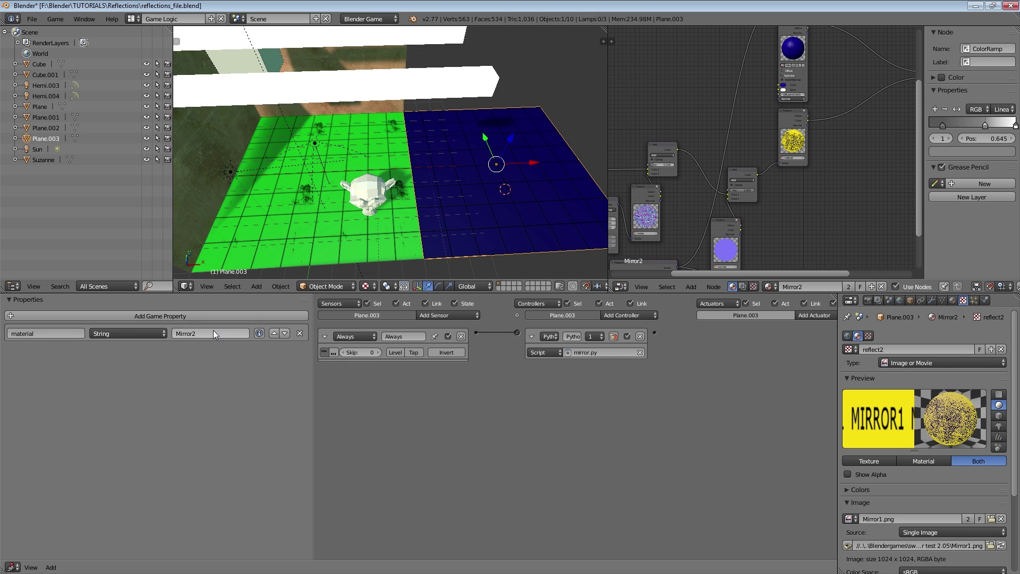
# Set the second plane's material game property to Mirror2 and run the game to check its reflection.
pyautogui.press('p')
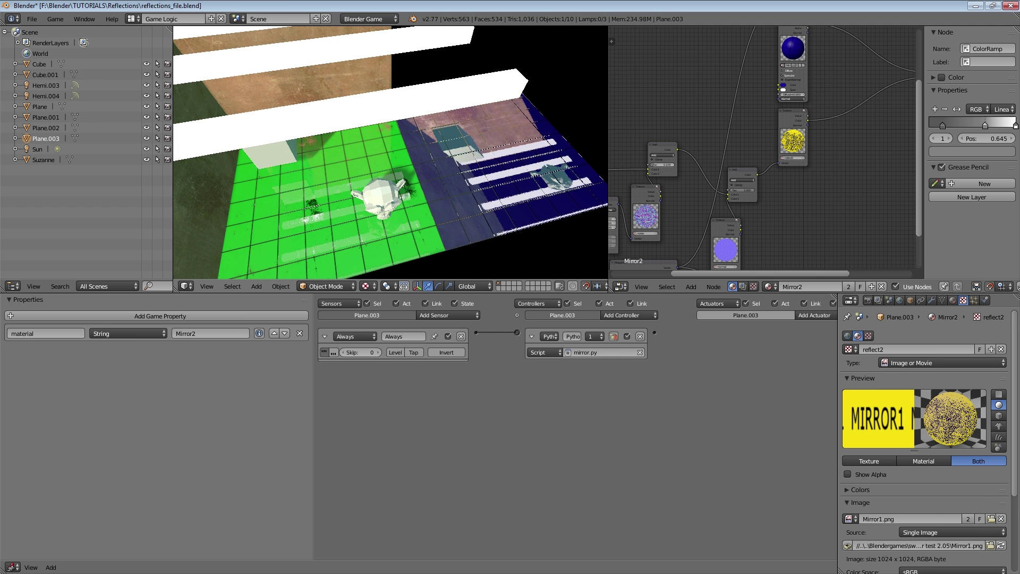
pyautogui.press('Escape')
# Replace the reflect2 texture's image with Mirror2.png from the swapper test 2.05 folder and test it in the game.
pyautogui.scroll(-1, 987, 486)
pyautogui.click(1001, 496)
pyautogui.click(983, 496)
pyautogui.click(59, 269)
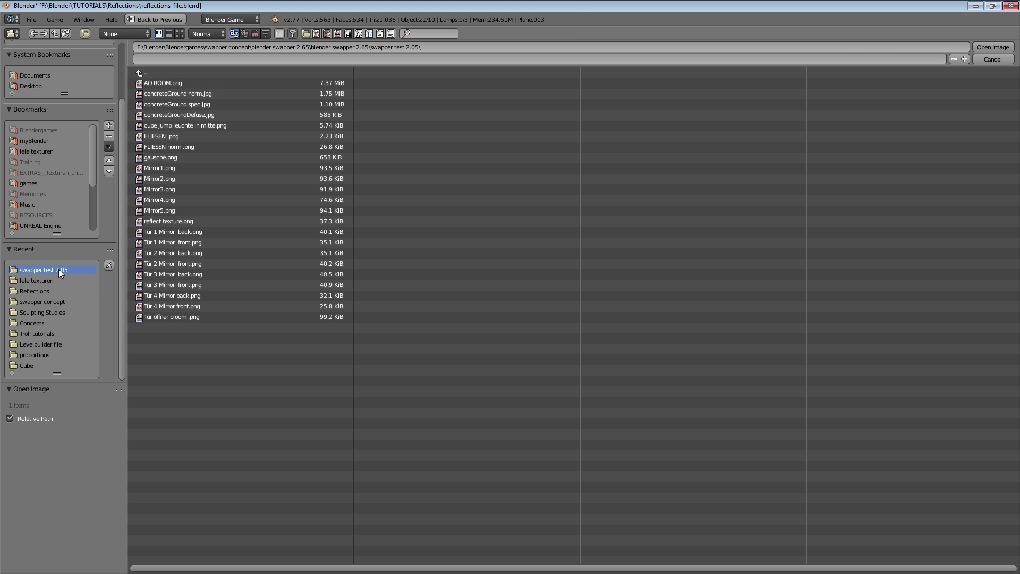
pyautogui.click(180, 34)
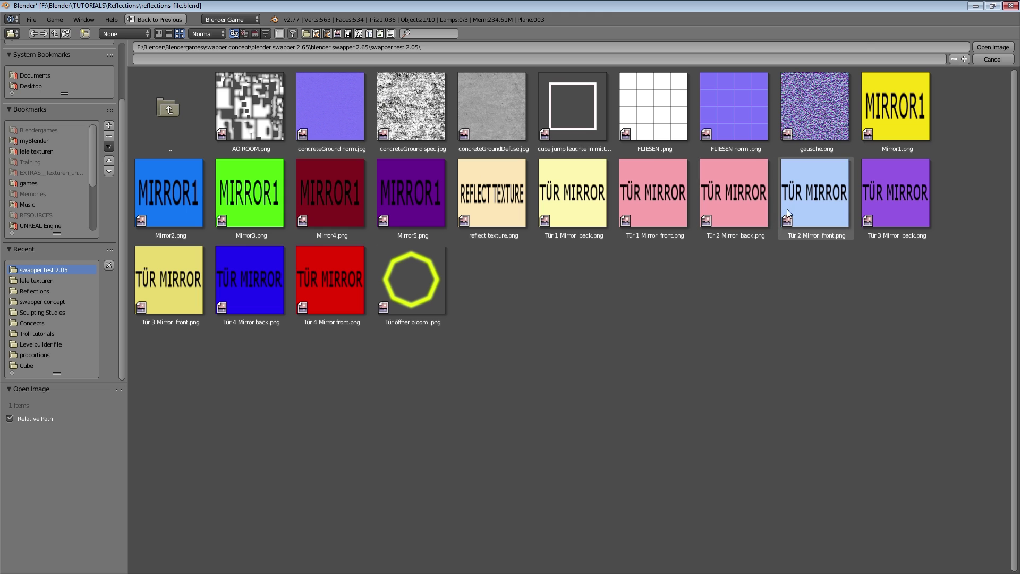
pyautogui.doubleClick(197, 190)
pyautogui.press('p')
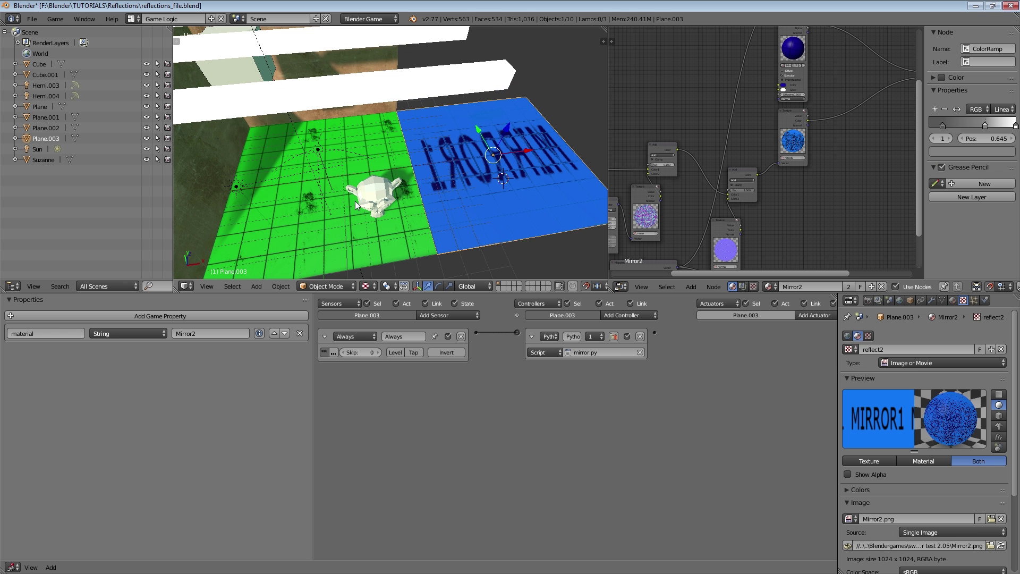
pyautogui.press('Escape')
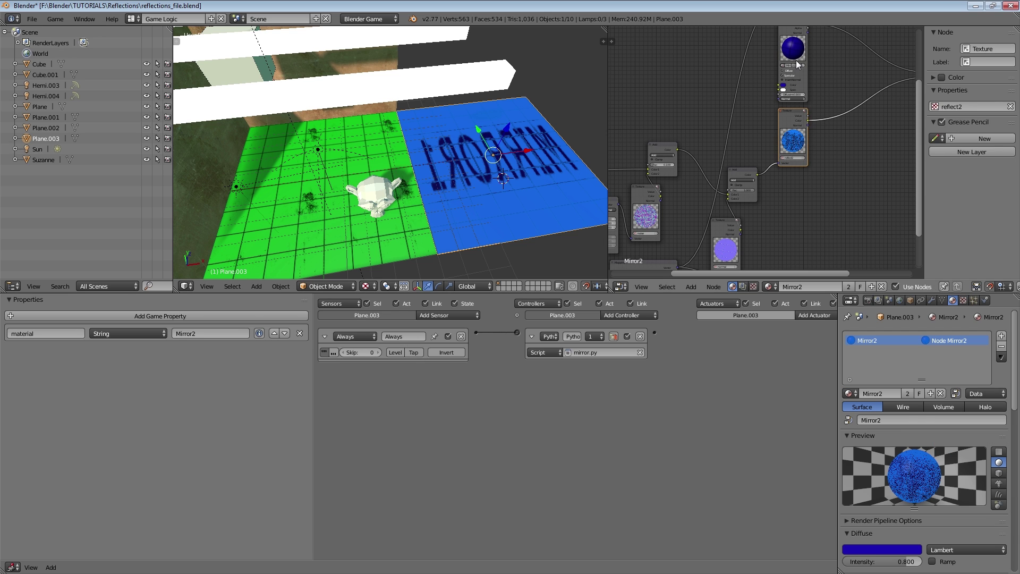
# Replace the reflect texture with reflect2 in the Material node's texture slots and run the game.
pyautogui.click(795, 65)
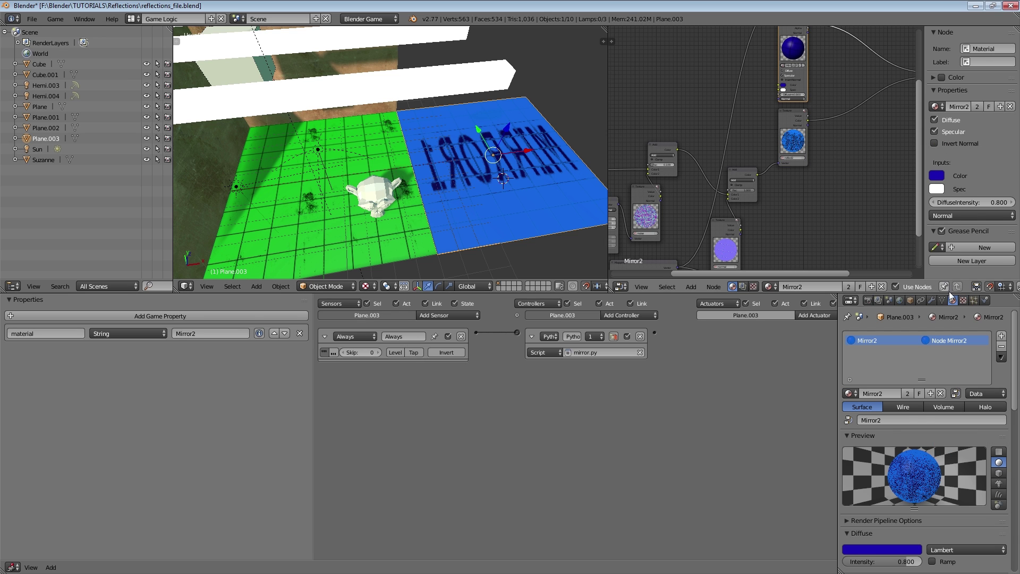
pyautogui.click(964, 301)
pyautogui.click(886, 374)
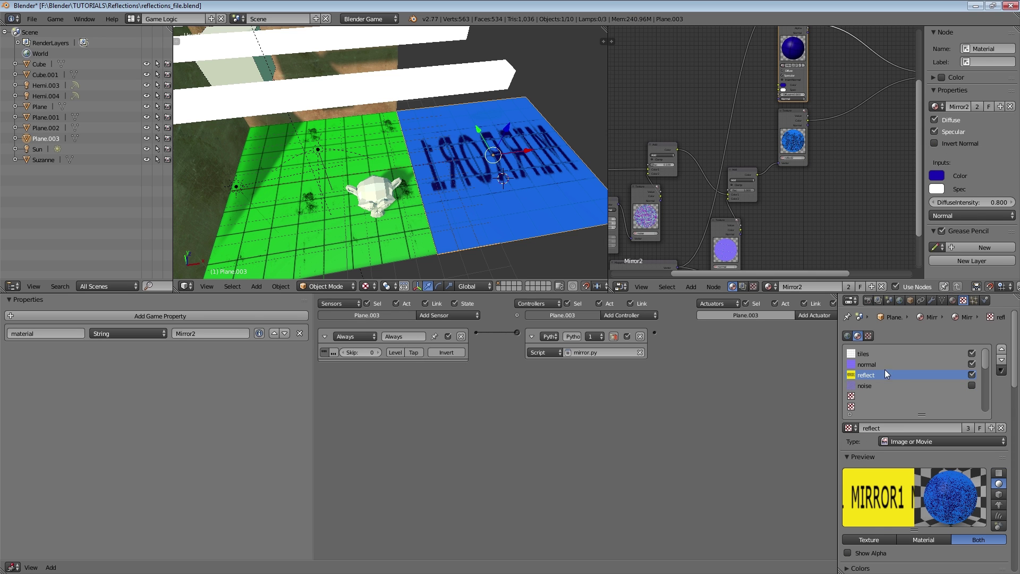
pyautogui.scroll(-2, 903, 553)
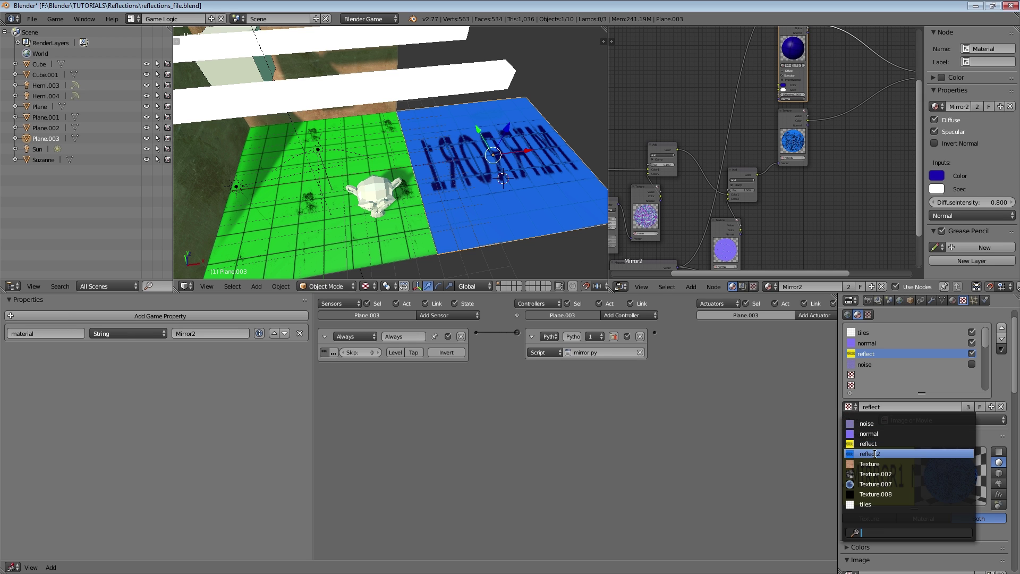
pyautogui.click(870, 454)
pyautogui.press('p')
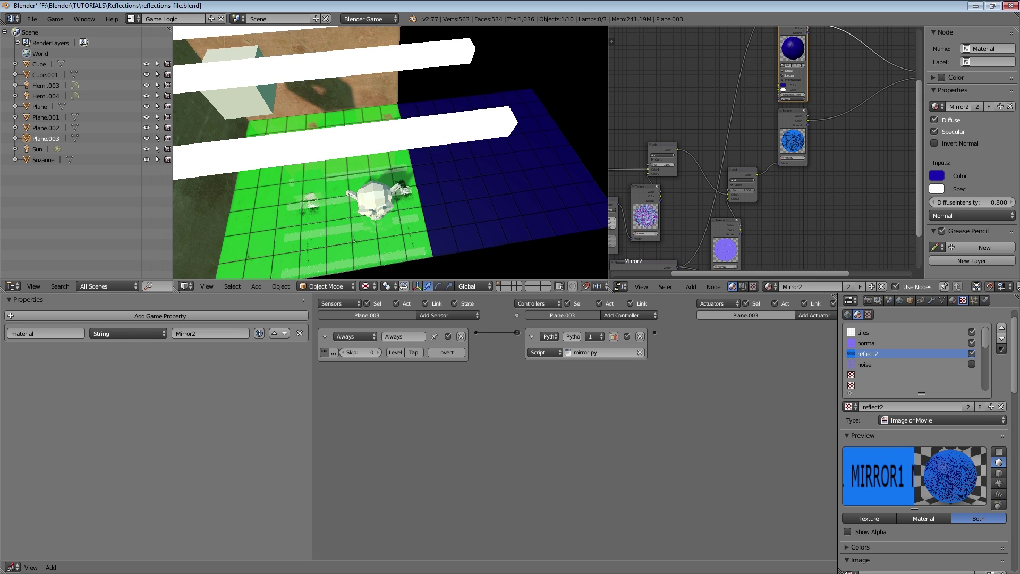
pyautogui.press('Escape')
# Rotate the second mirror plane 90° around the global Y axis so it stands upright.
pyautogui.moveTo(484, 179); pyautogui.dragTo(486, 183, button='middle')
pyautogui.press('r')
pyautogui.press('x')
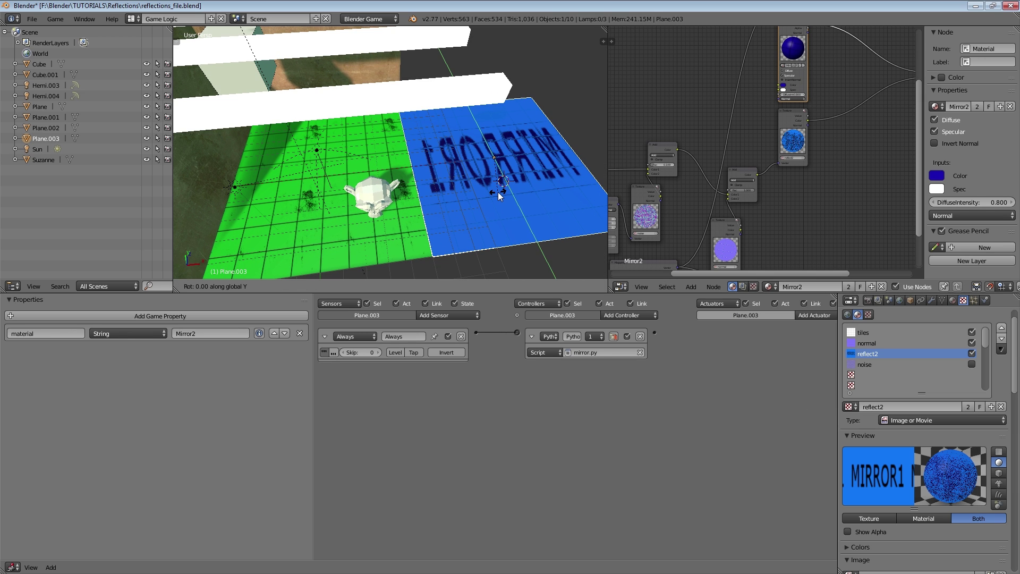
pyautogui.write('90')
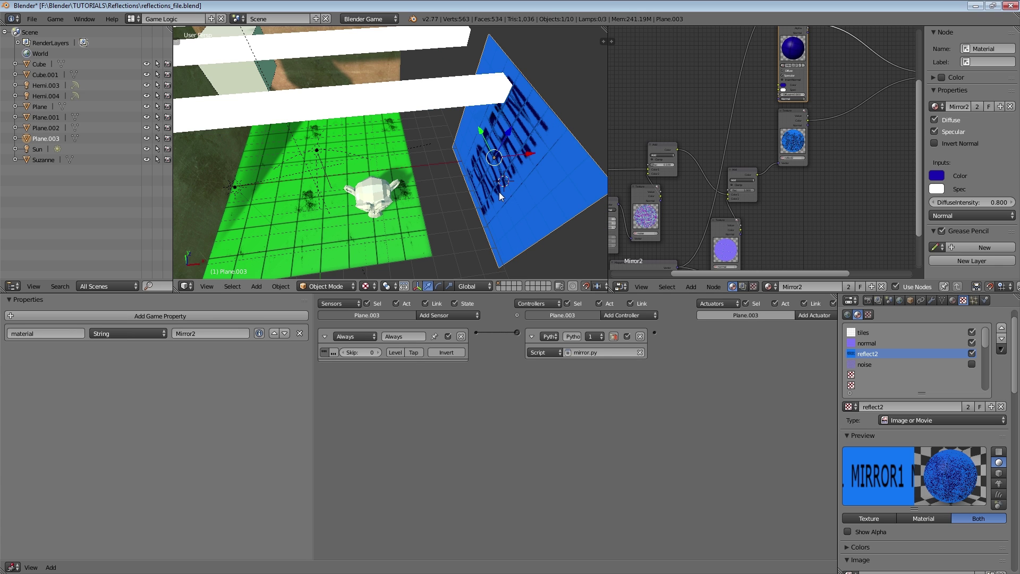
pyautogui.press('Return')
# Move the upright mirror plane against the green floor's open side edge to form a wall beside the monkey head.
pyautogui.press('g')
pyautogui.click(435, 159)
pyautogui.moveTo(458, 266); pyautogui.dragTo(447, 190, button='middle')
pyautogui.press('g')
pyautogui.click(427, 113)
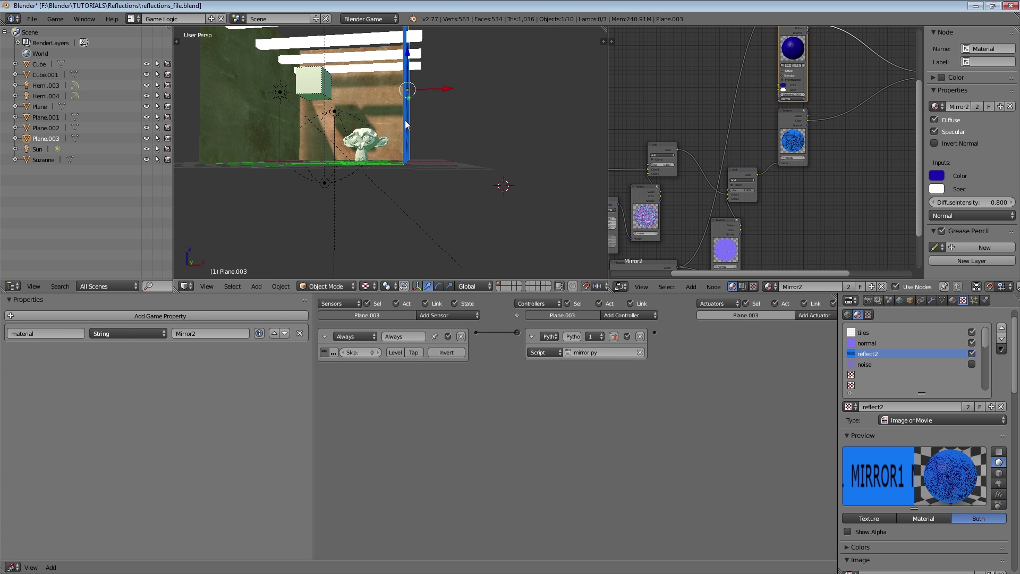
pyautogui.moveTo(405, 120); pyautogui.dragTo(446, 169, button='middle')
pyautogui.press('g')
pyautogui.press('x')
pyautogui.click(451, 180)
# Run the game from several viewpoints, including a maximized 3D view, to examine the wall mirror's reflections.
pyautogui.hotkey('ctrl', 'Up')
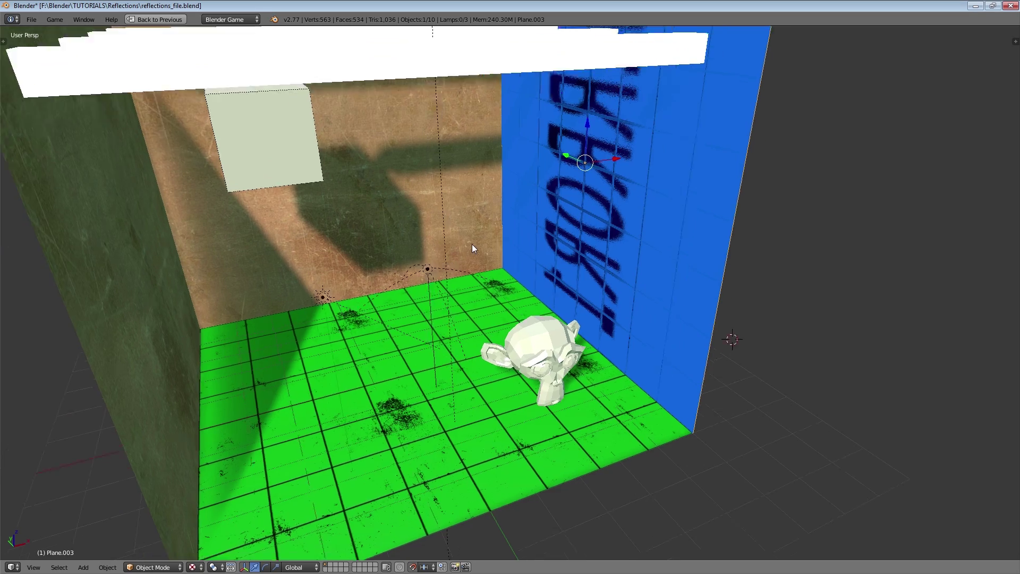
pyautogui.press('p')
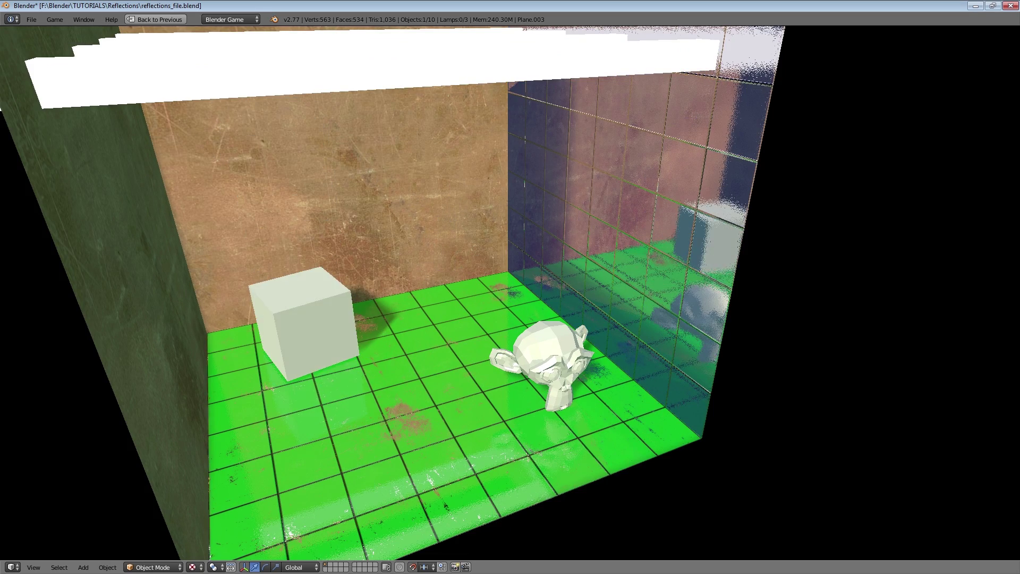
pyautogui.press('Escape')
pyautogui.scroll(3, 474, 249)
pyautogui.moveTo(474, 250); pyautogui.dragTo(487, 234, button='middle')
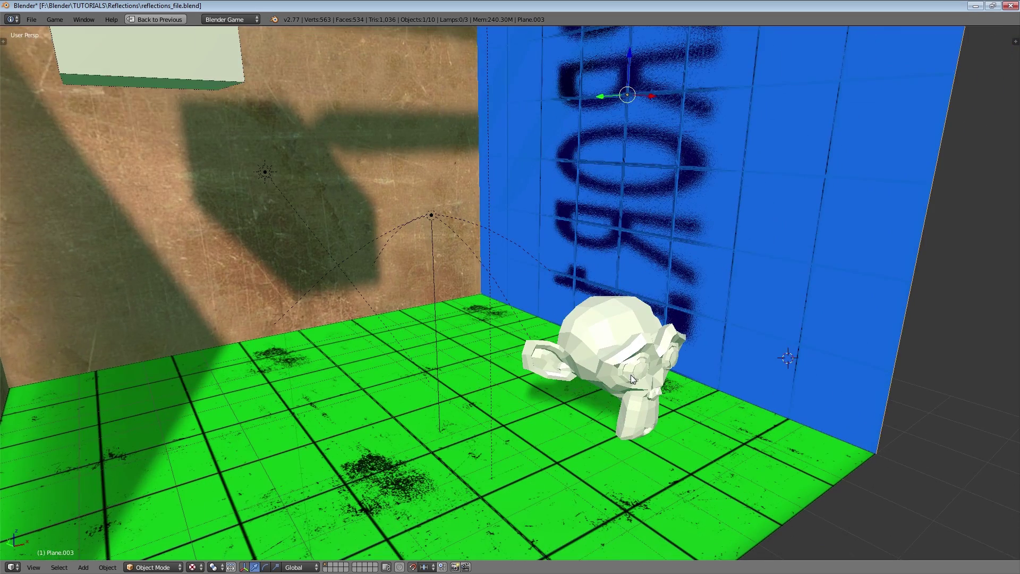
pyautogui.press('p')
pyautogui.press('Escape')
pyautogui.hotkey('ctrl', 'Up')
pyautogui.scroll(-2, 473, 167)
pyautogui.moveTo(473, 167); pyautogui.dragTo(444, 183, button='middle')
pyautogui.press('p')
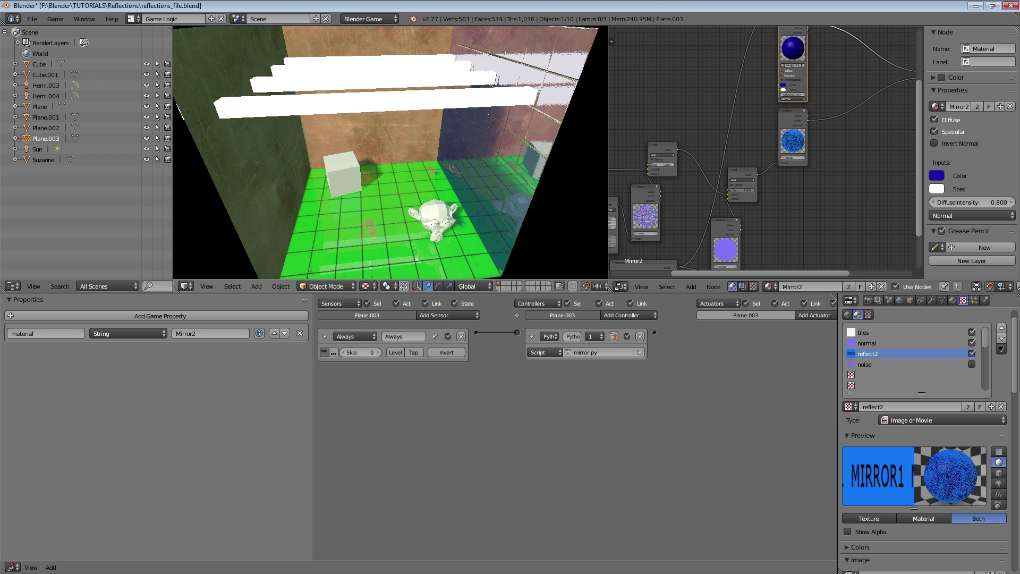
pyautogui.press('Escape')
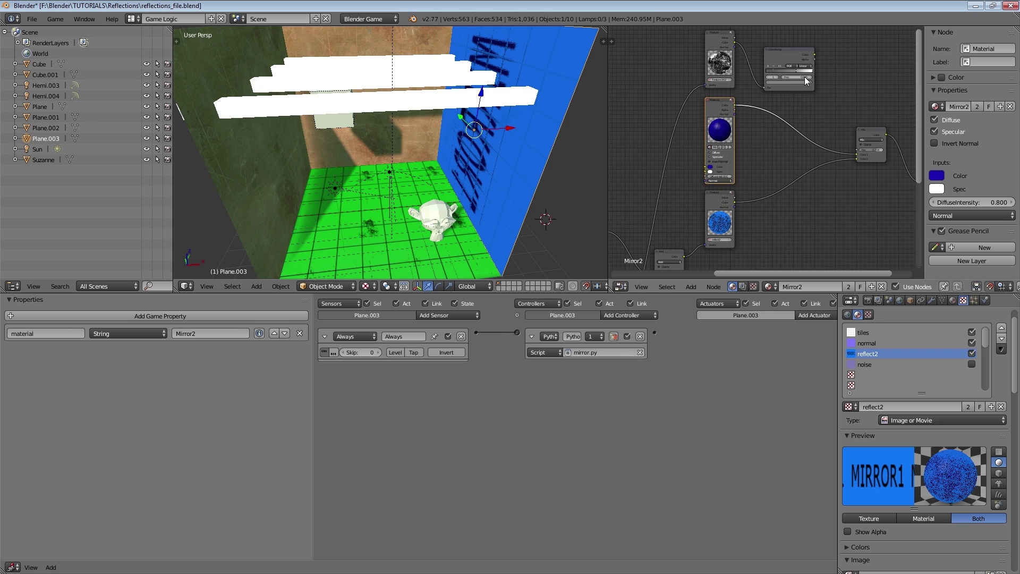
# Connect the ColorRamp's colour output to the Mix node's factor in Mirror2 and test the masked reflection.
pyautogui.moveTo(814, 55); pyautogui.dragTo(856, 151)
pyautogui.press('p')
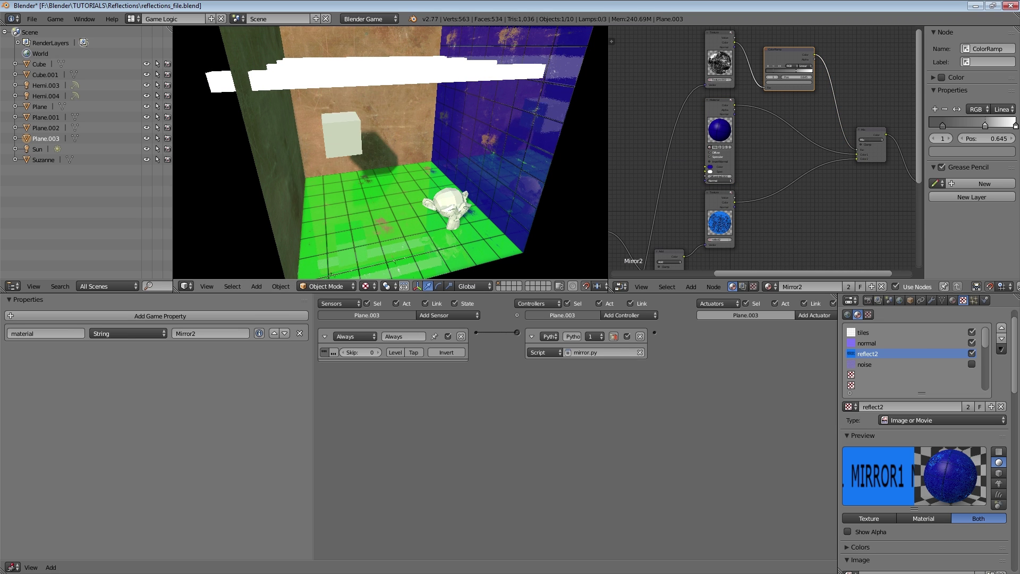
pyautogui.press('Escape')
# Set the ColorRamp's first stop to position 0.200, shift its middle stop close to the white end, and test the reflections in the game.
pyautogui.scroll(3, 776, 98)
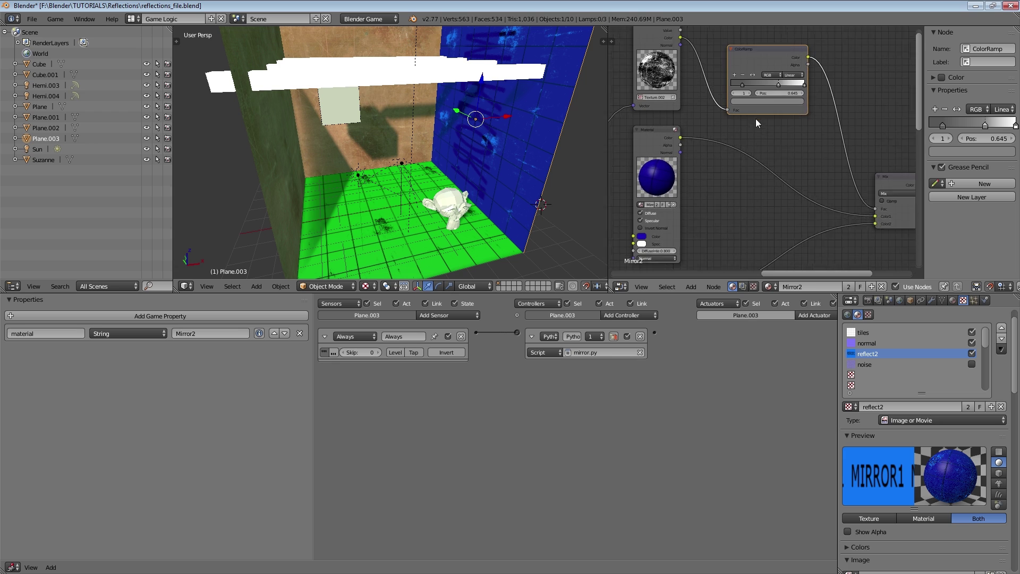
pyautogui.moveTo(734, 75); pyautogui.dragTo(727, 75)
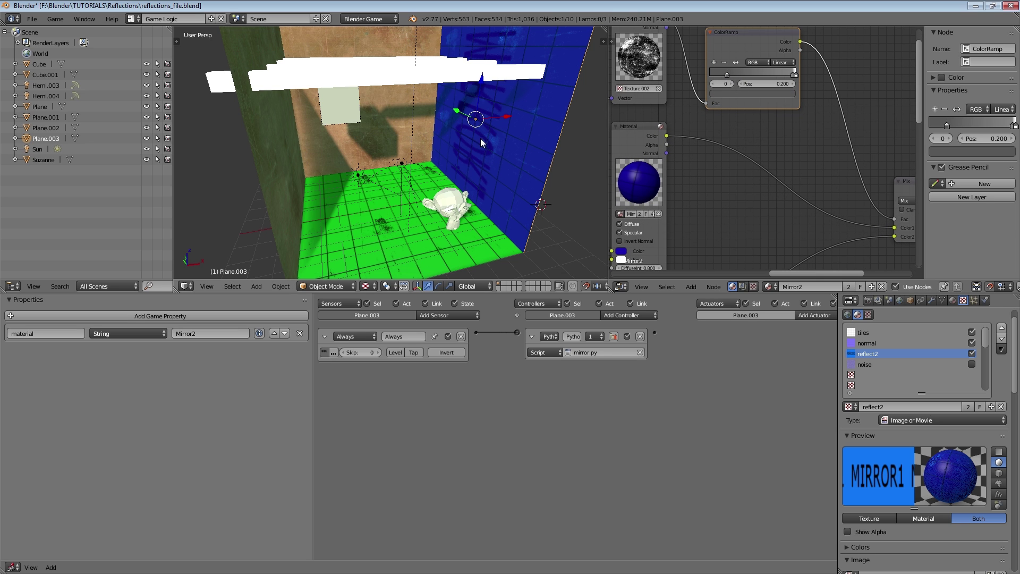
pyautogui.press('p')
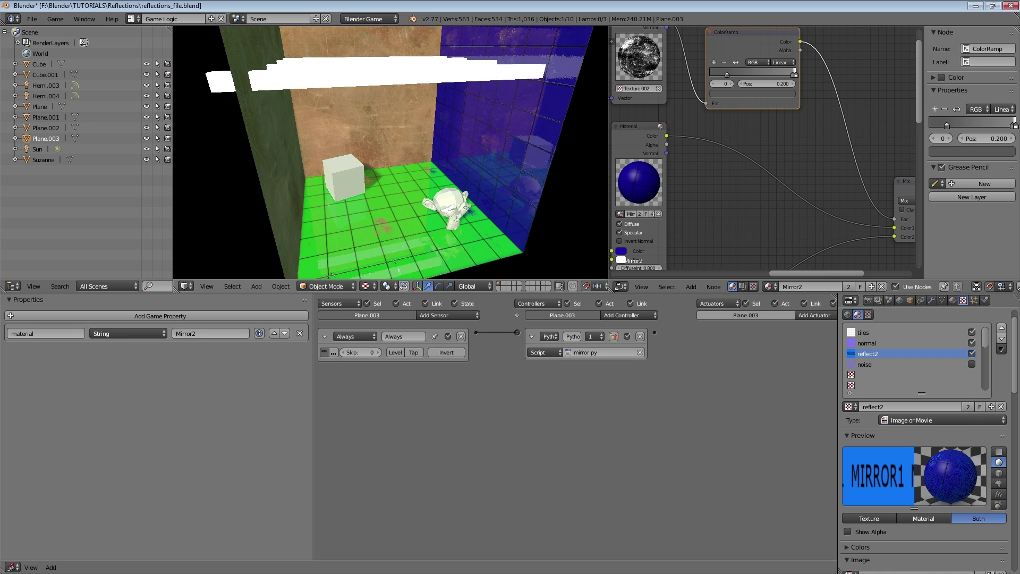
pyautogui.press('Escape')
pyautogui.hotkey('ctrl', 'Up')
pyautogui.press('p')
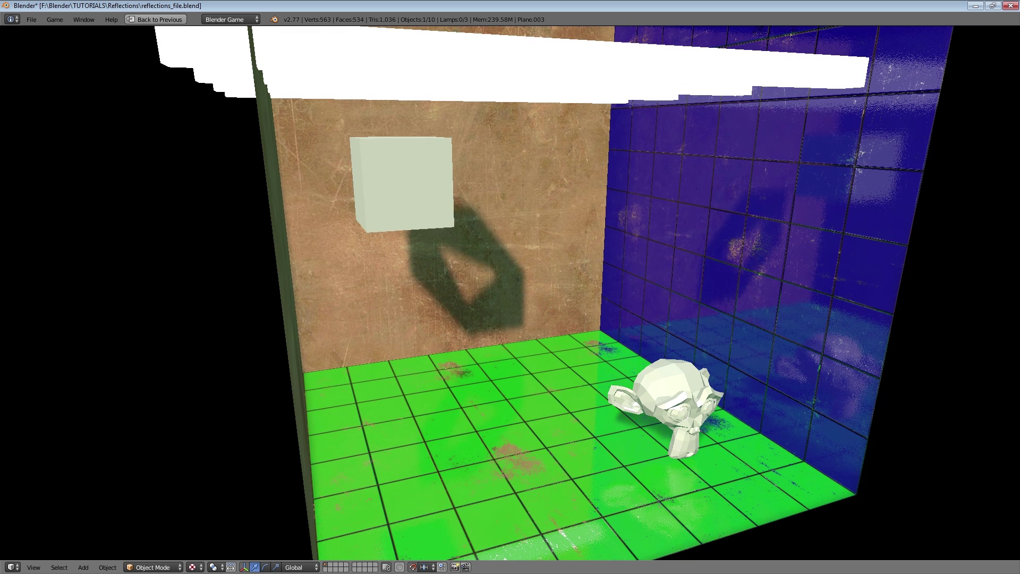